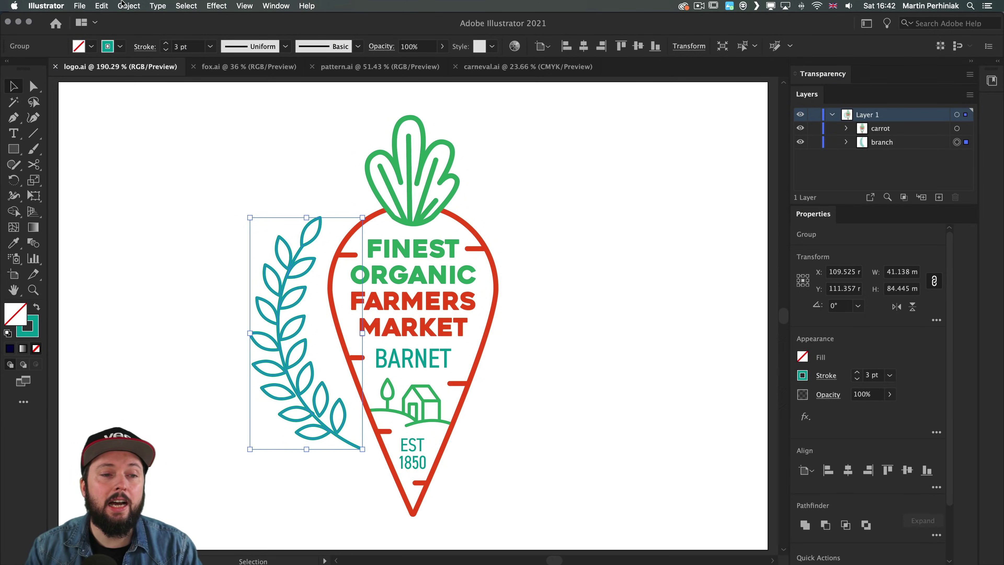
Step: Browse the Object and Edit menus for the branch, dismiss them, and reopen Object
{"action": "left_click", "coordinate": [123, 5]}
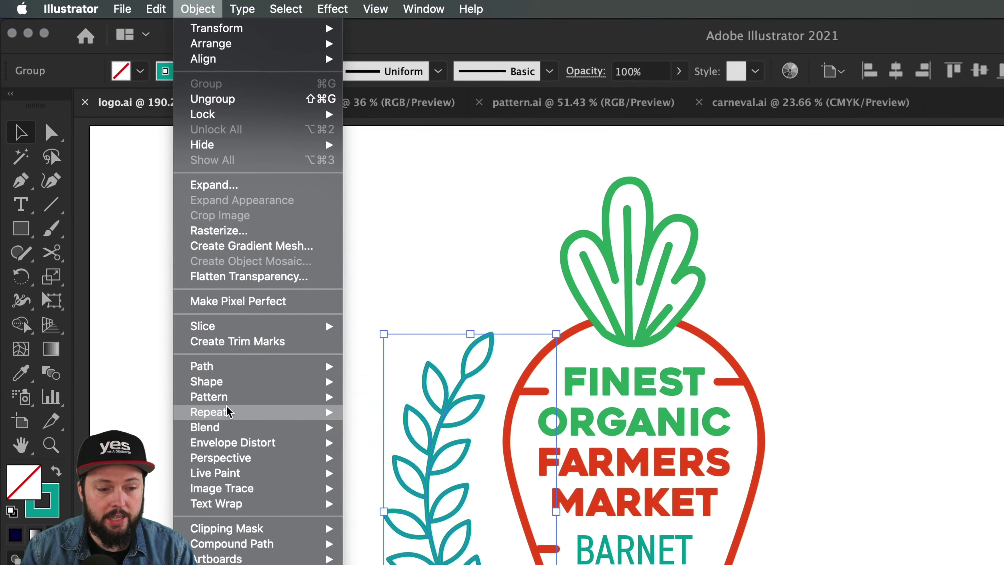
{"action": "mouse_move", "coordinate": [229, 412]}
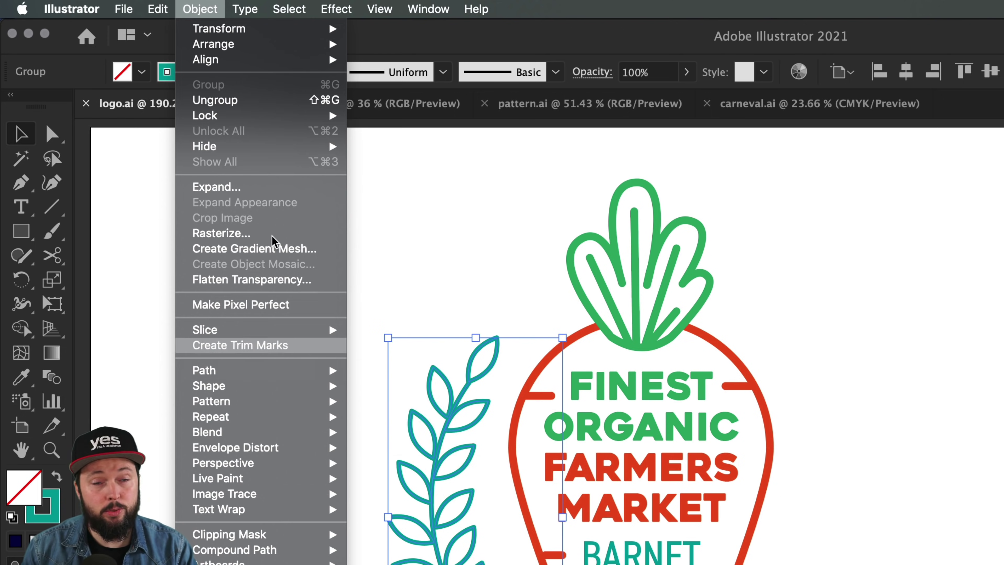
{"action": "mouse_move", "coordinate": [162, 15]}
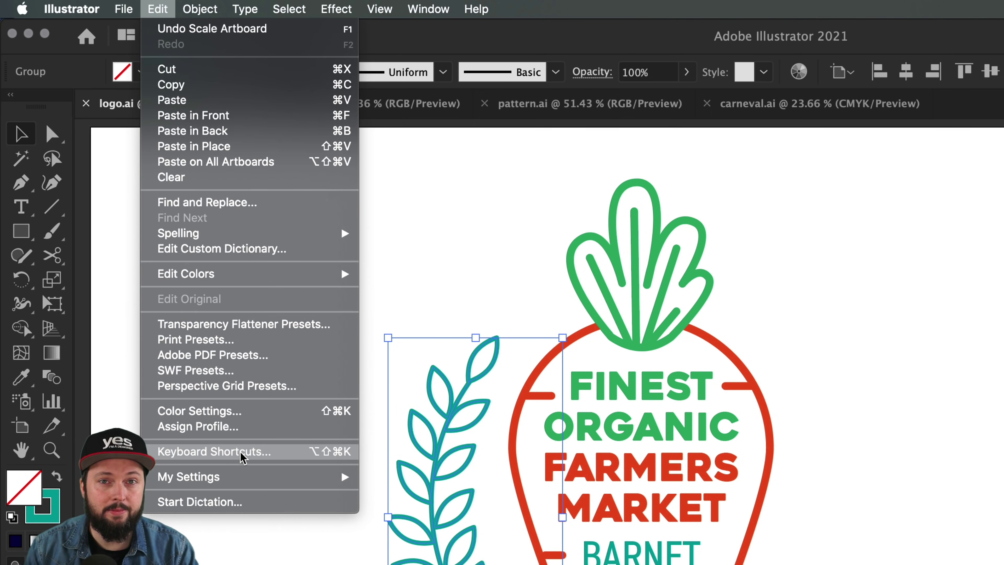
{"action": "left_click", "coordinate": [444, 460]}
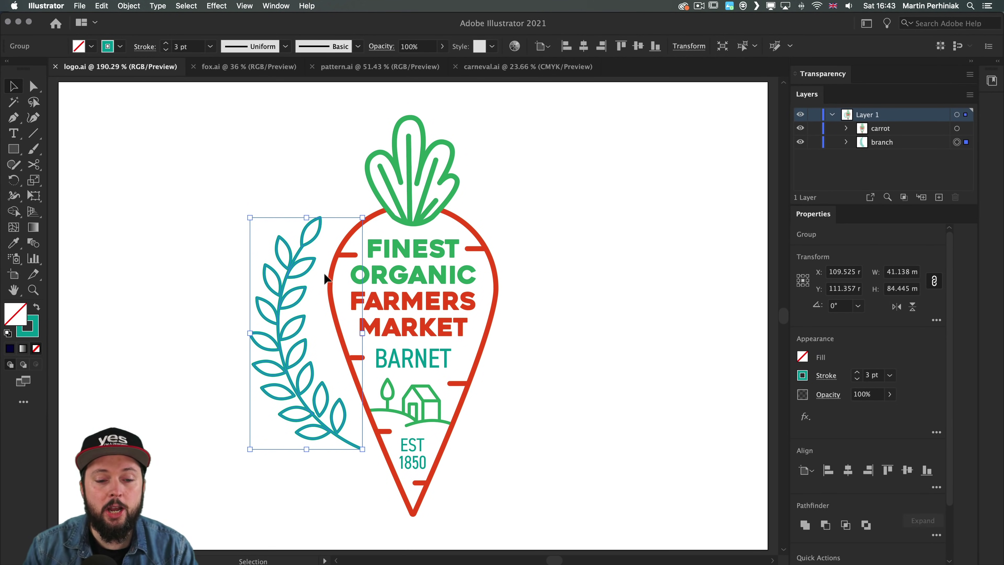
{"action": "left_click", "coordinate": [135, 5]}
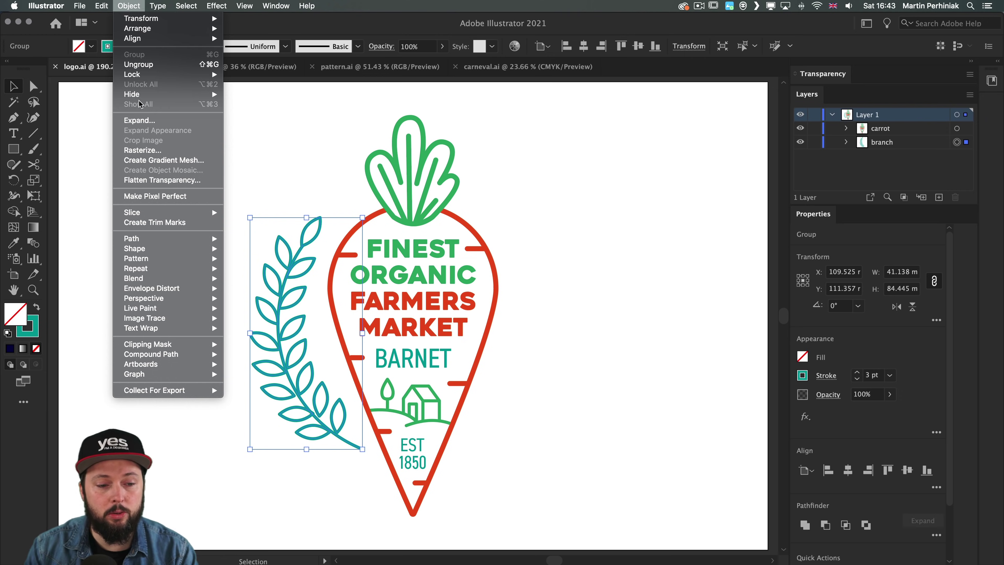
Step: Mirror-repeat the laurel branch with the axis on the carrot's centre, then spread and enlarge it
{"action": "mouse_move", "coordinate": [213, 269]}
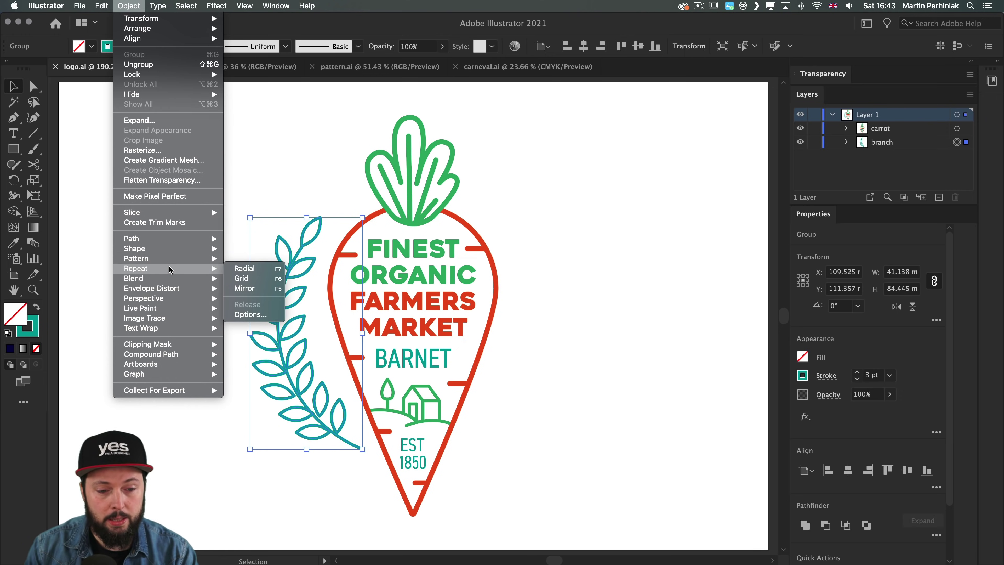
{"action": "left_click", "coordinate": [238, 288]}
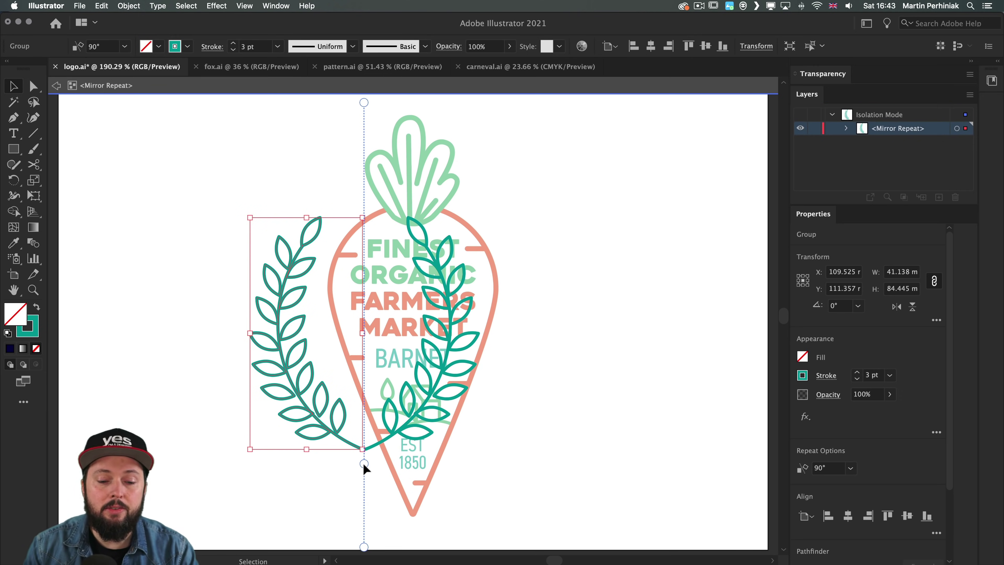
{"action": "left_click_drag", "start_coordinate": [363, 463], "coordinate": [413, 467]}
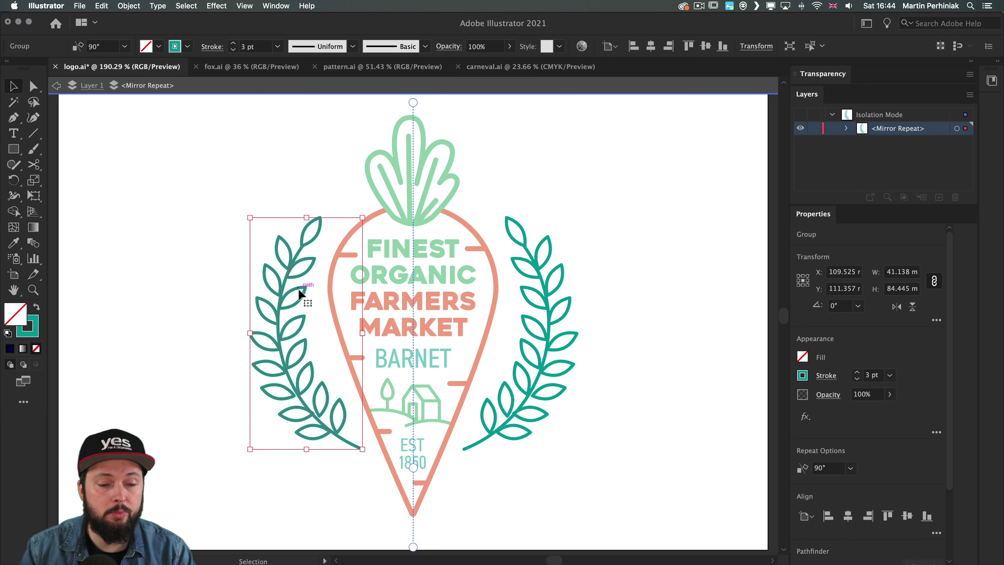
{"action": "left_click_drag", "start_coordinate": [298, 289], "coordinate": [295, 269]}
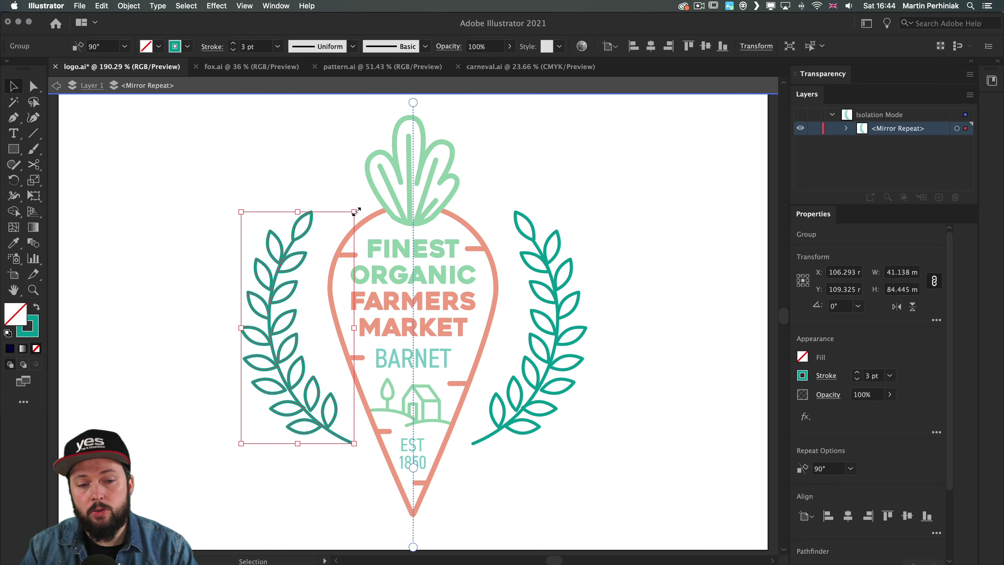
{"action": "mouse_move", "coordinate": [354, 211]}
{"action": "left_mouse_down"}
{"action": "mouse_move", "coordinate": [367, 186]}
{"action": "mouse_move", "coordinate": [322, 162]}
{"action": "mouse_move", "coordinate": [358, 197]}
{"action": "mouse_move", "coordinate": [342, 197]}
{"action": "mouse_move", "coordinate": [385, 194]}
{"action": "mouse_move", "coordinate": [351, 196]}
{"action": "left_mouse_up"}
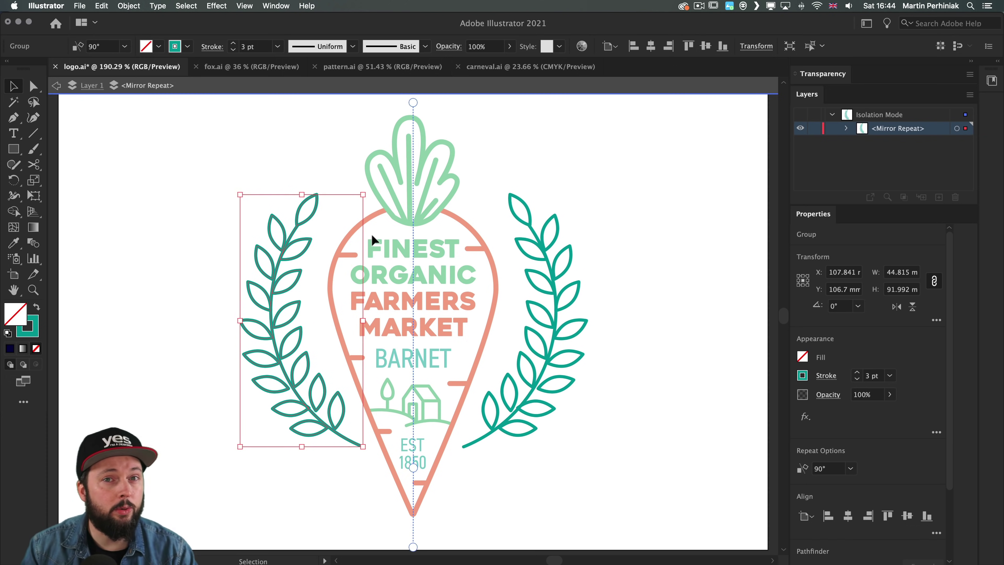
Step: Isolate the branch, nudge a lower leaf right, and trial a solid fill on the top leaf
{"action": "double_click", "coordinate": [309, 219]}
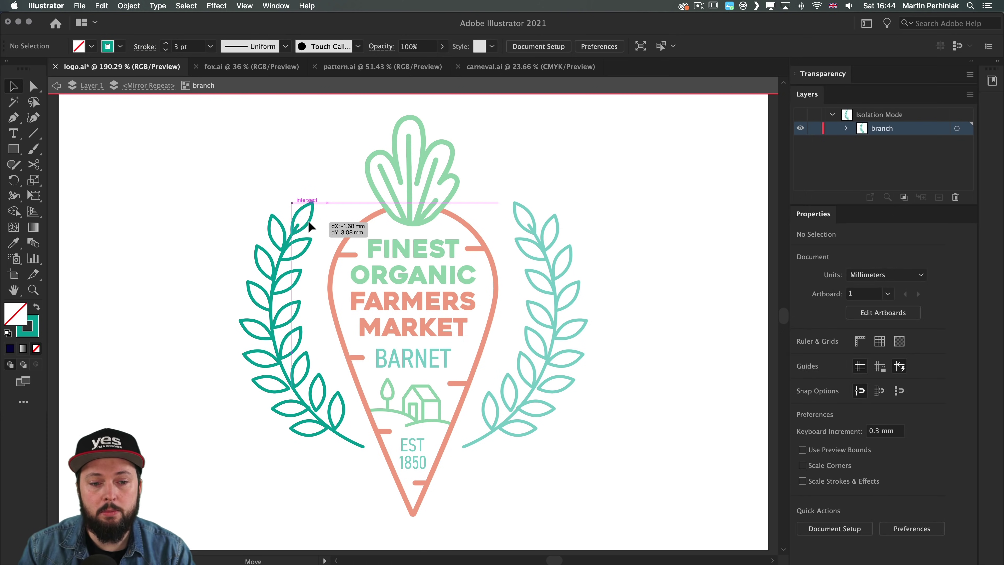
{"action": "left_click", "coordinate": [315, 217]}
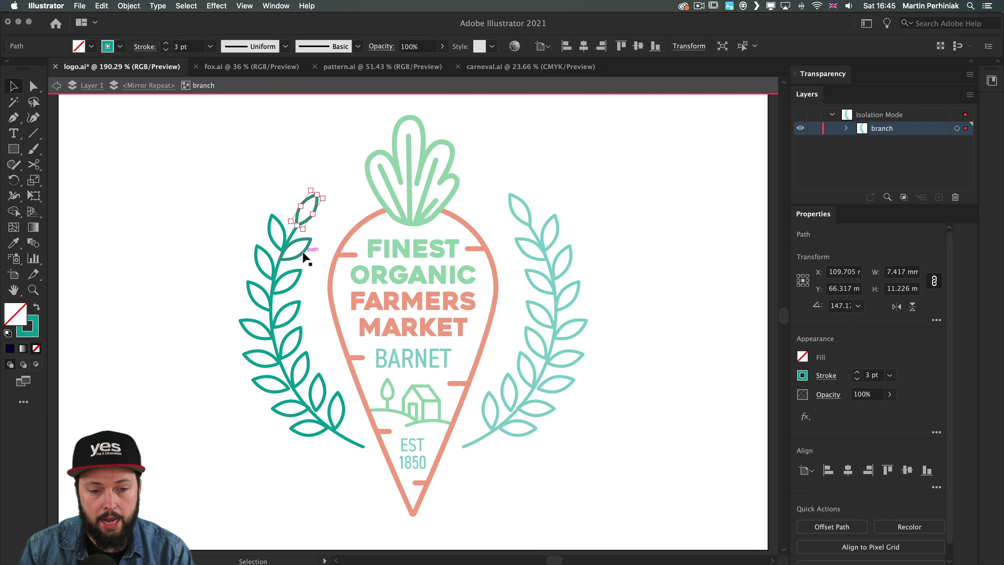
{"action": "left_click", "coordinate": [279, 381]}
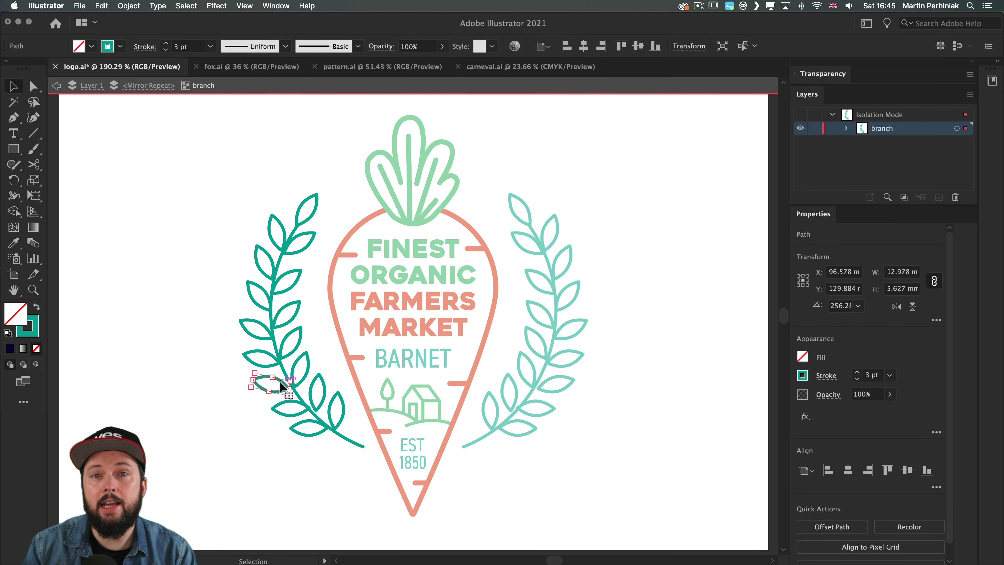
{"action": "left_click_drag", "start_coordinate": [279, 381], "coordinate": [282, 381]}
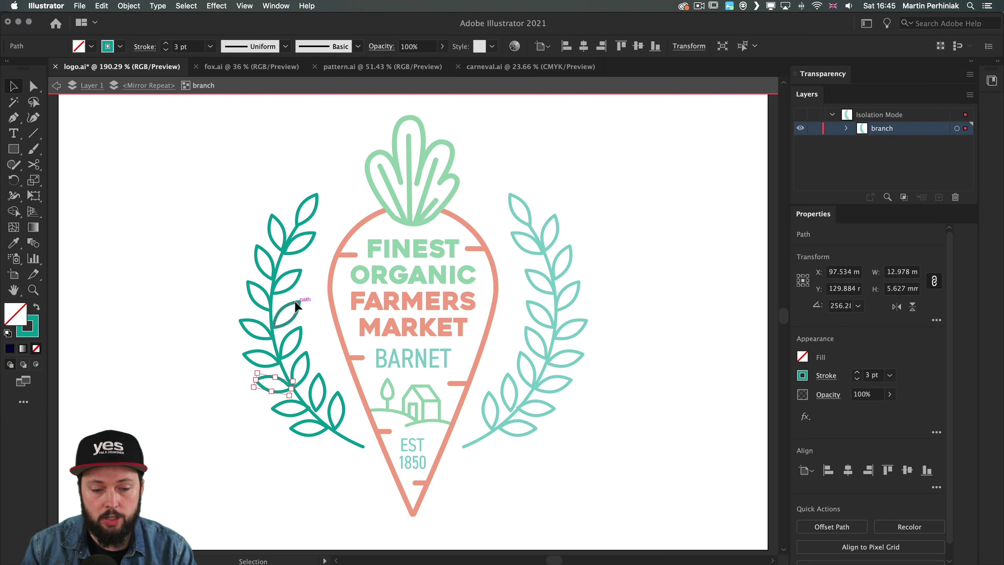
{"action": "left_click", "coordinate": [321, 304]}
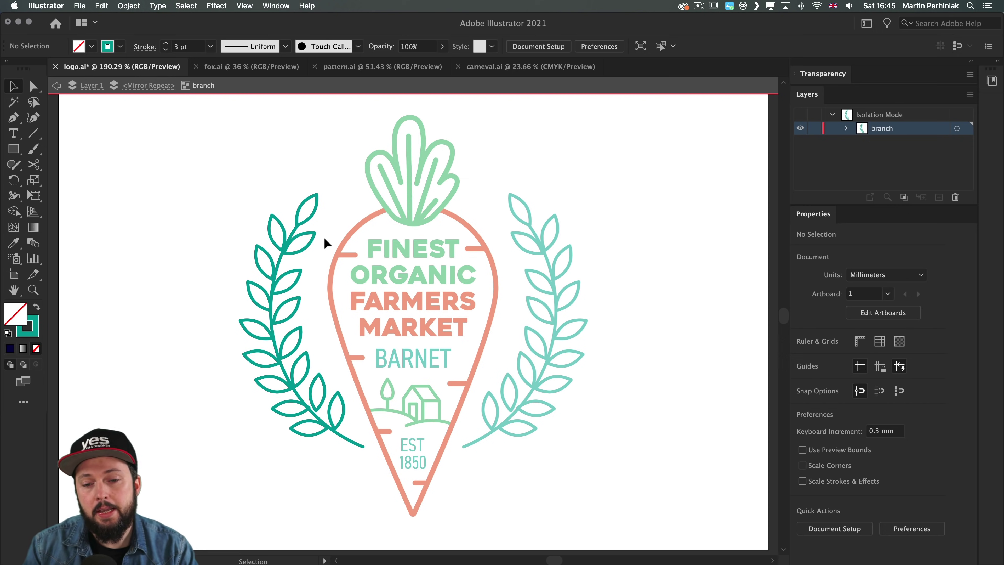
{"action": "left_click", "coordinate": [316, 194]}
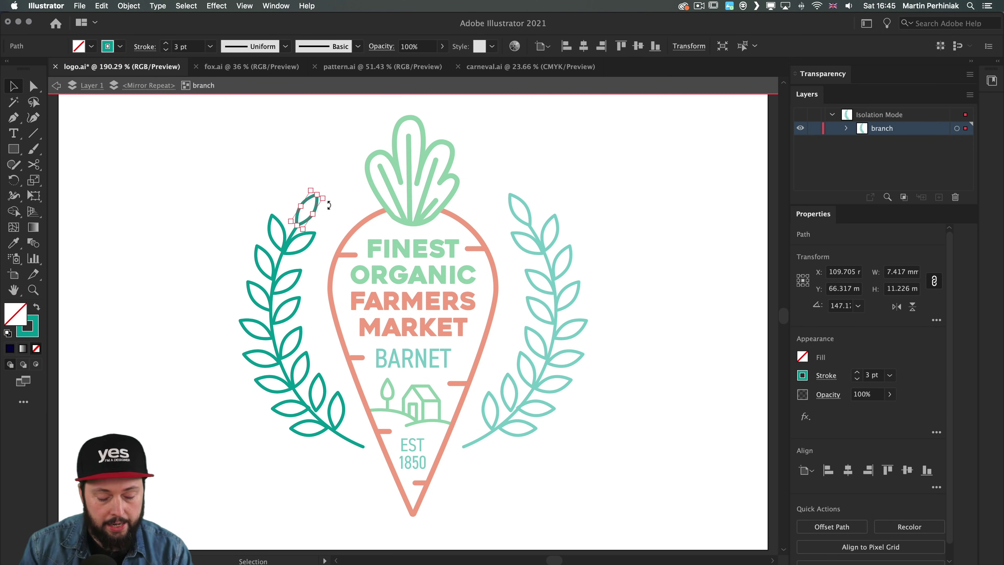
{"action": "key", "text": "shift+x"}
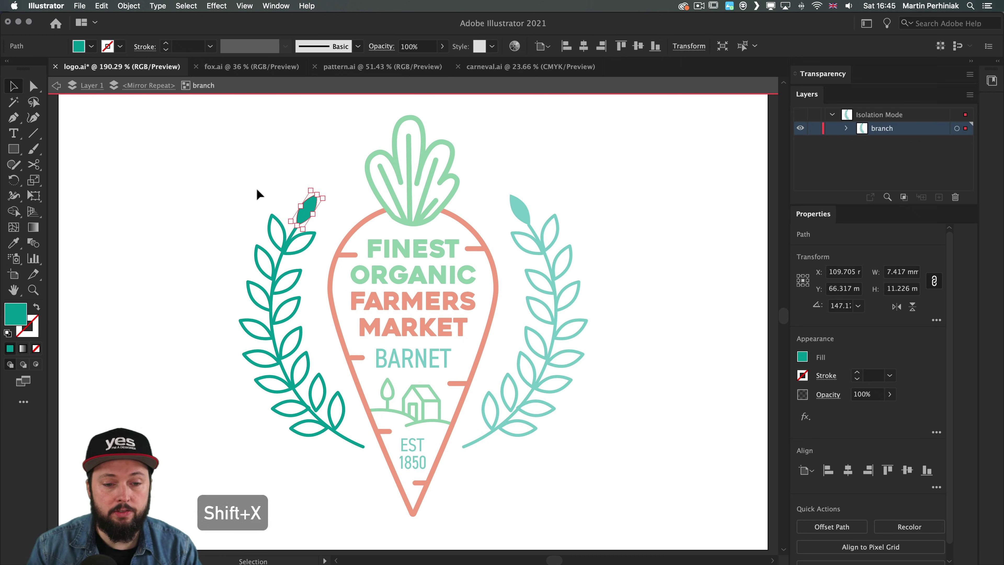
{"action": "left_click", "coordinate": [244, 180]}
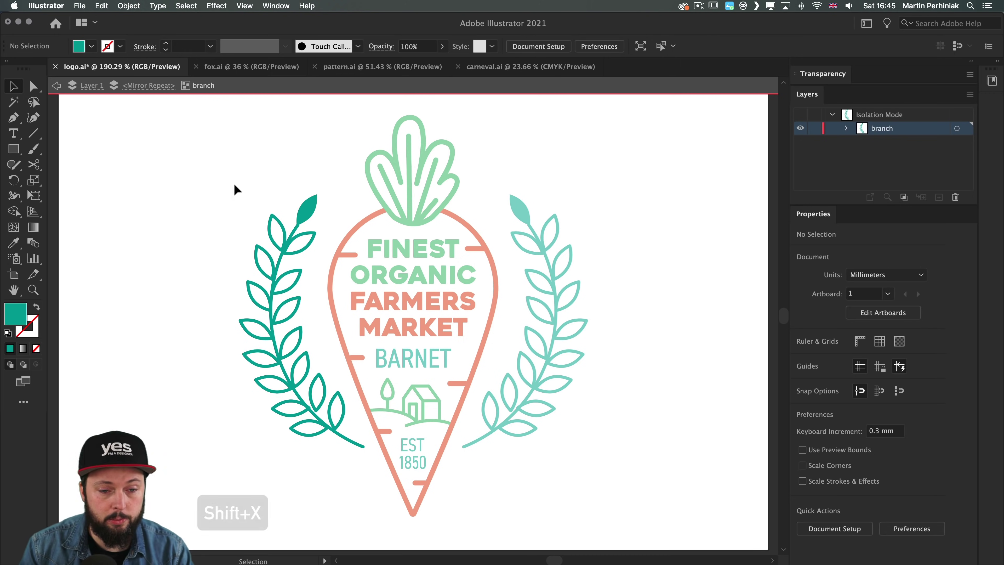
Step: Revert the top leaf, then select the branch minus its stem and swap leaves to solid fills
{"action": "left_click_drag", "start_coordinate": [233, 180], "coordinate": [369, 498]}
{"action": "key", "text": "shift+x"}
{"action": "left_click", "coordinate": [169, 153]}
{"action": "left_click_drag", "start_coordinate": [170, 154], "coordinate": [346, 430]}
{"action": "left_click", "coordinate": [342, 435], "text": "shift"}
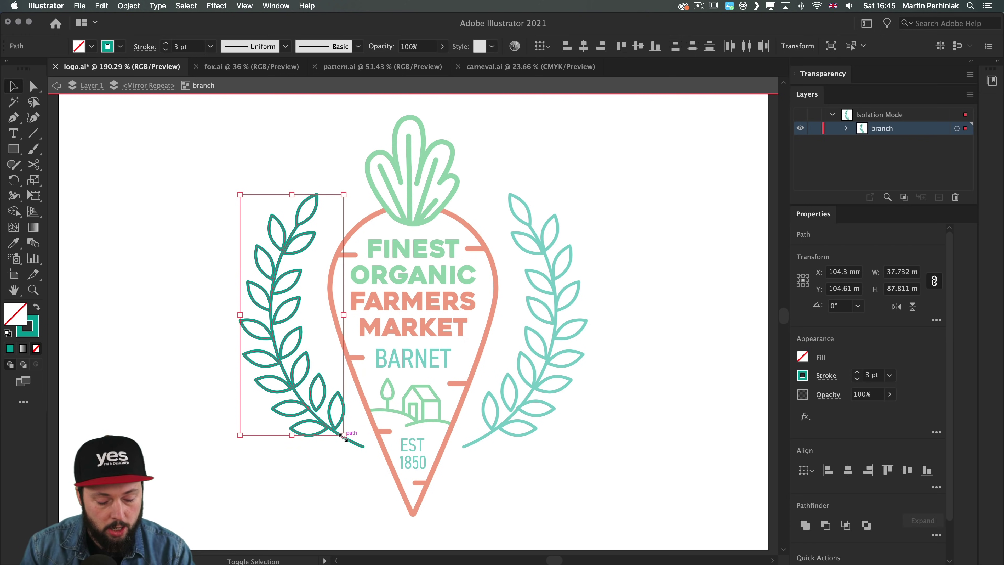
{"action": "key", "text": "shift+x"}
{"action": "left_click", "coordinate": [191, 183]}
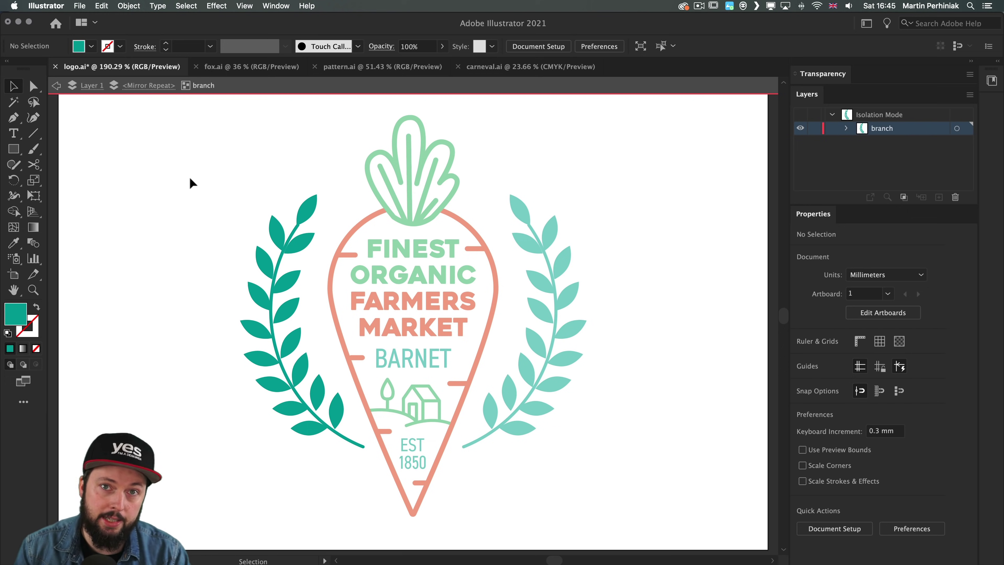
Step: Re-enter the mirror repeat's leaves and rotate the top leaf into place at the branch tip
{"action": "double_click", "coordinate": [216, 161]}
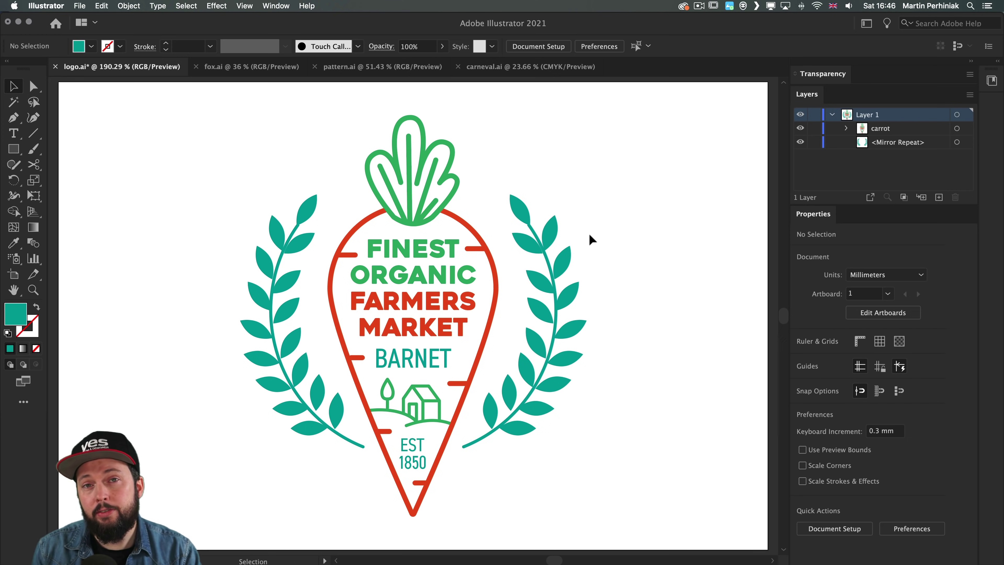
{"action": "double_click", "coordinate": [544, 233]}
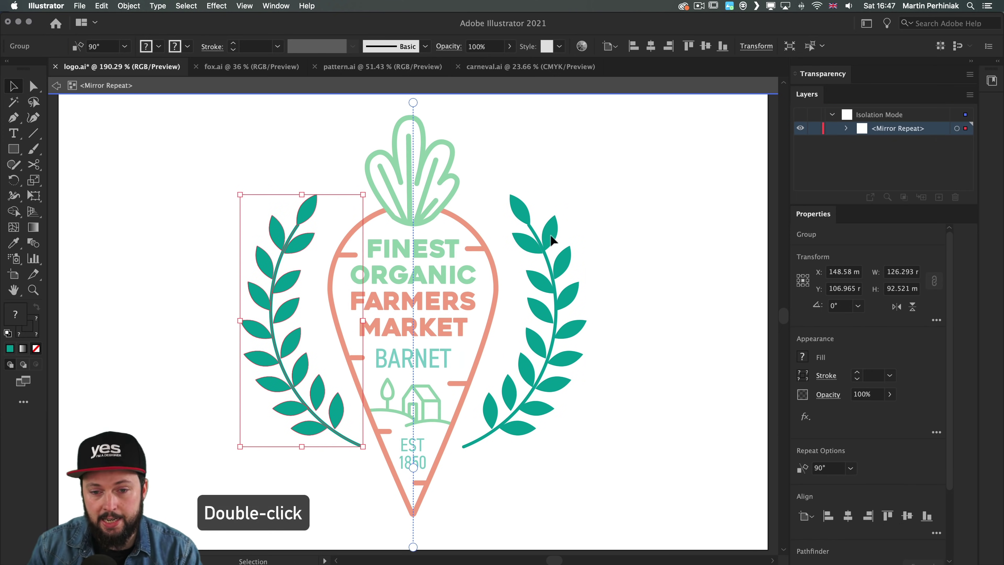
{"action": "double_click", "coordinate": [304, 242]}
{"action": "left_click_drag", "start_coordinate": [304, 242], "coordinate": [297, 248]}
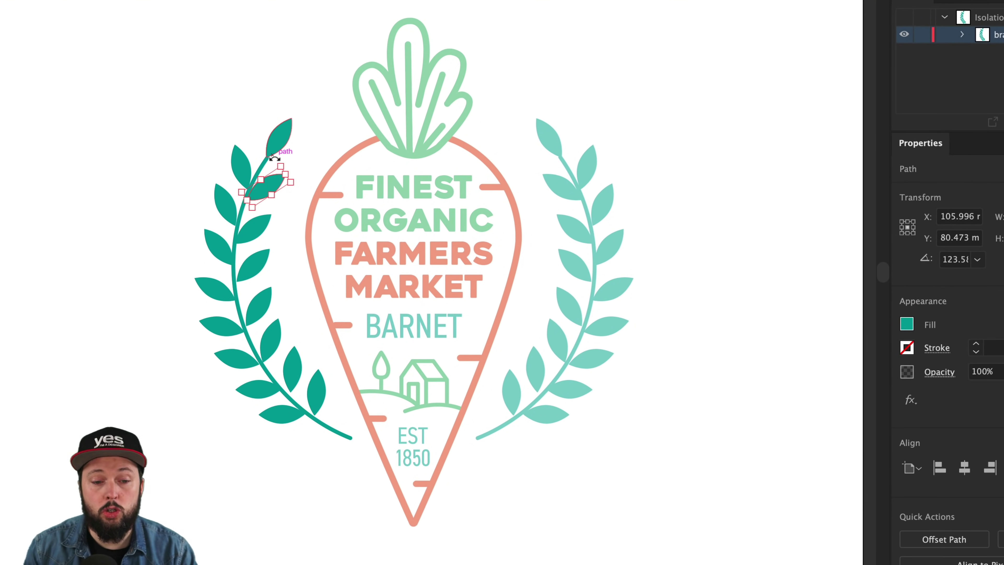
{"action": "left_click_drag", "start_coordinate": [275, 158], "coordinate": [237, 157]}
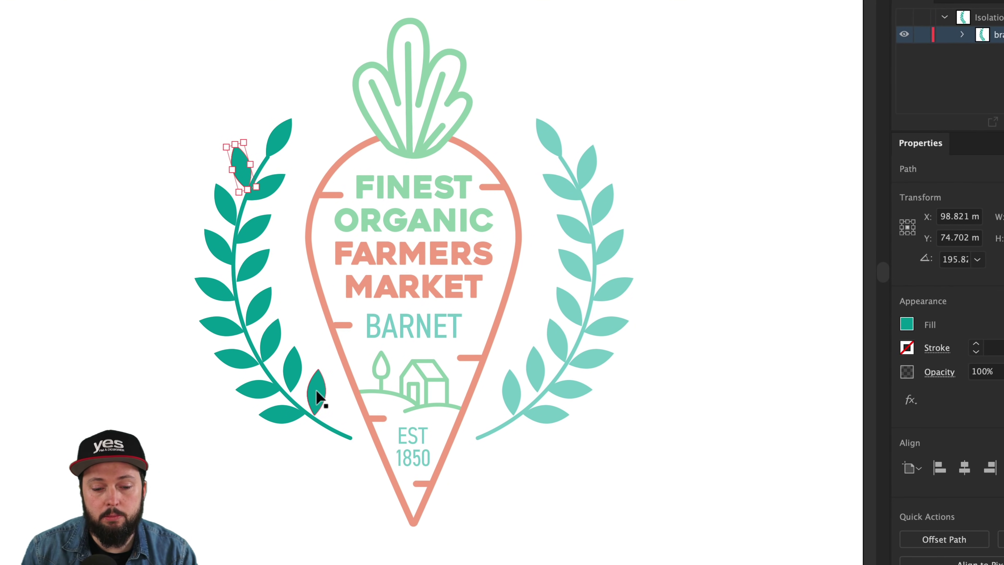
Step: Alt-drag a copy of a lower leaf to below the stem end
{"action": "left_click", "coordinate": [280, 414]}
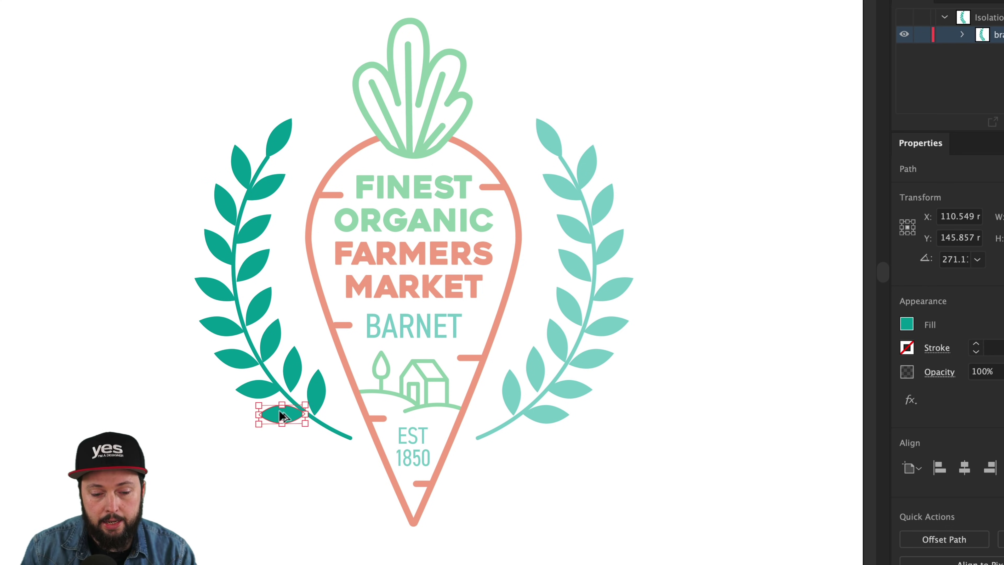
{"action": "left_click_drag", "start_coordinate": [279, 414], "coordinate": [311, 464]}
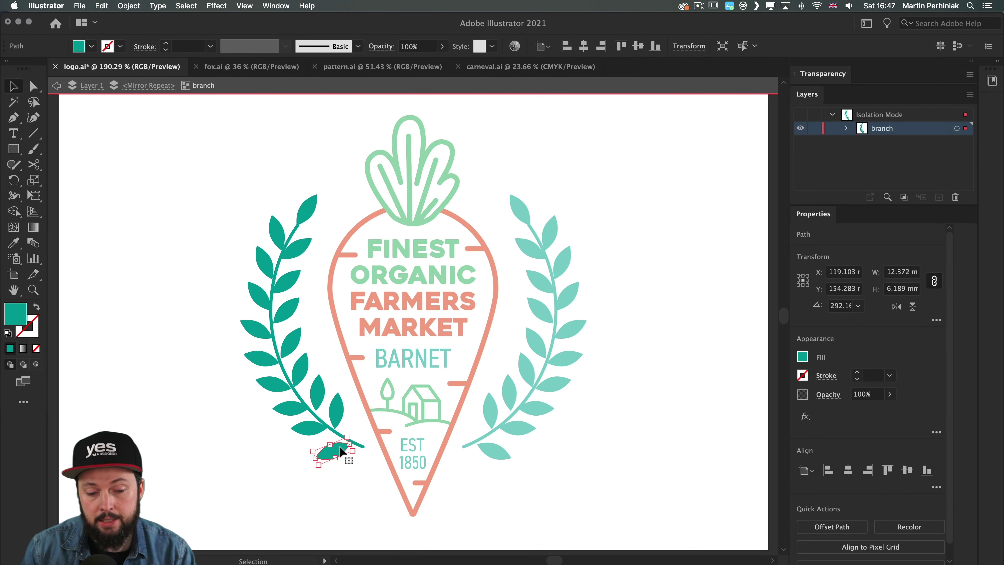
{"action": "left_click", "coordinate": [341, 492]}
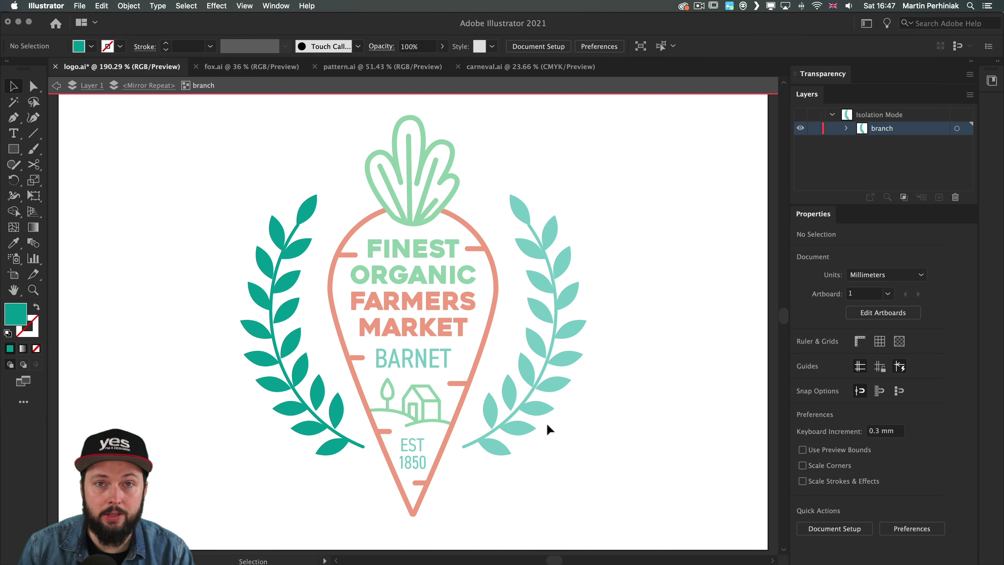
Step: Exit the leaf editing and select the <Mirror Repeat> object in the Layers panel
{"action": "double_click", "coordinate": [632, 273]}
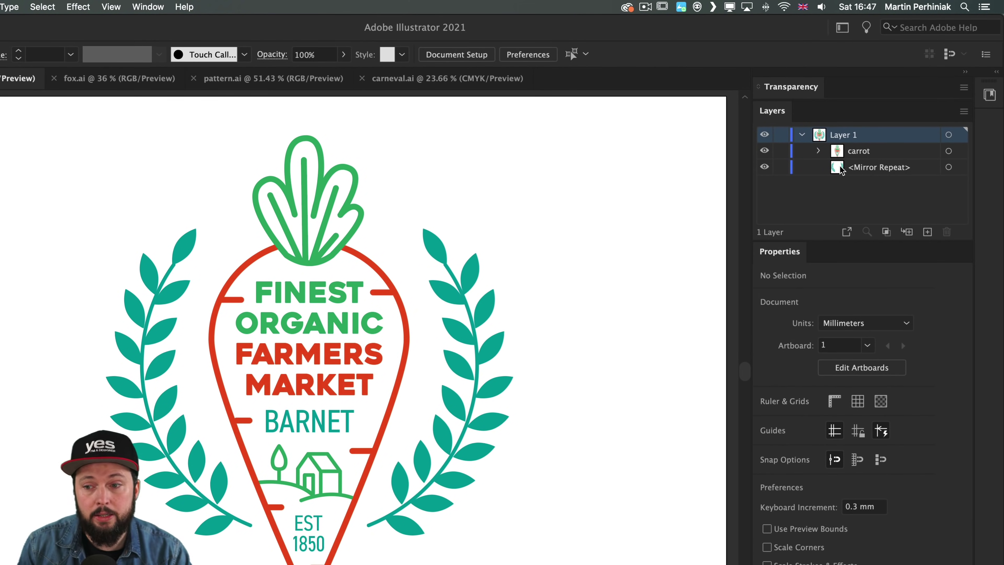
{"action": "left_click", "coordinate": [872, 170]}
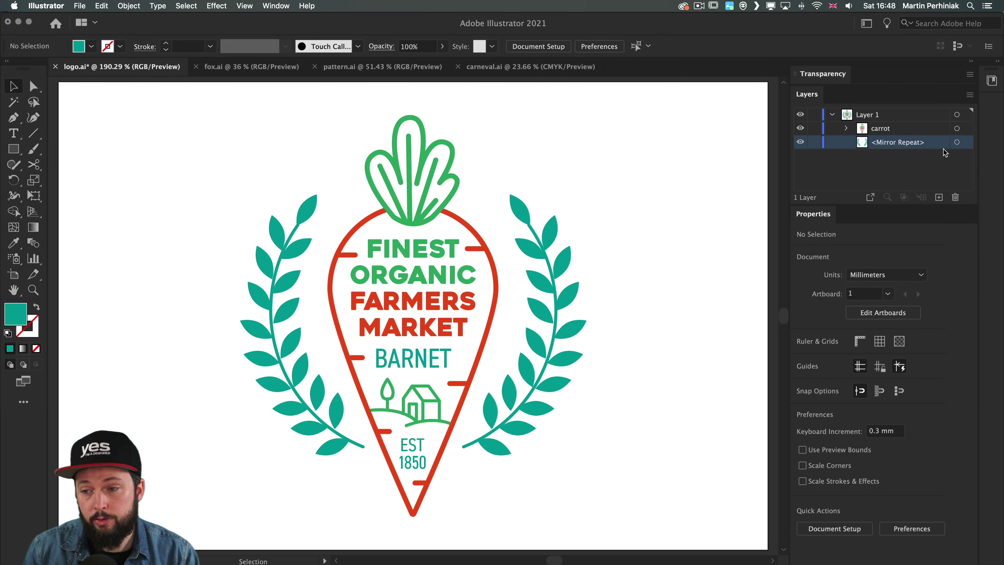
{"action": "left_click", "coordinate": [956, 142]}
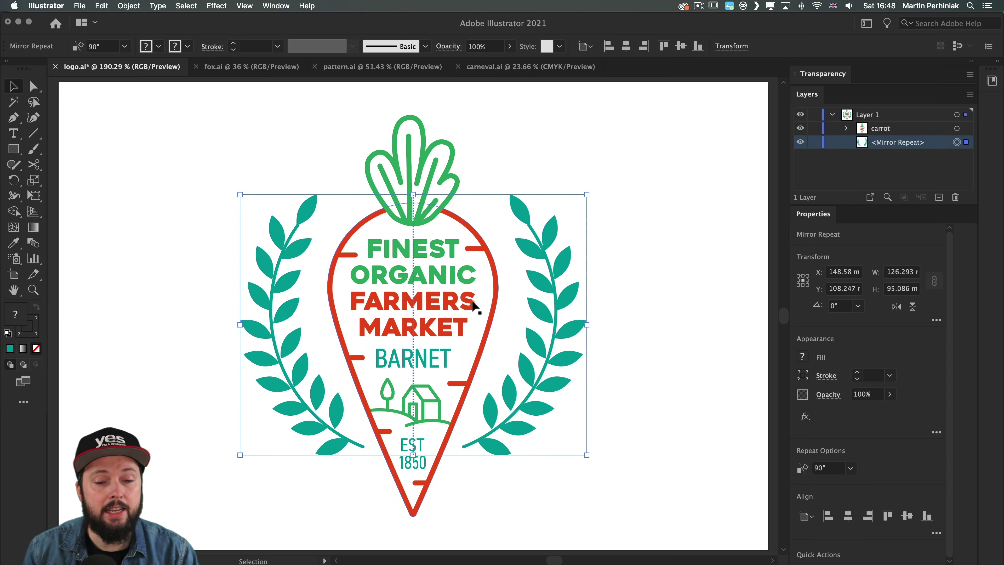
Step: Inside the Mirror Repeat, tilt the axis to about 96 degrees and review the angle presets
{"action": "double_click", "coordinate": [537, 252]}
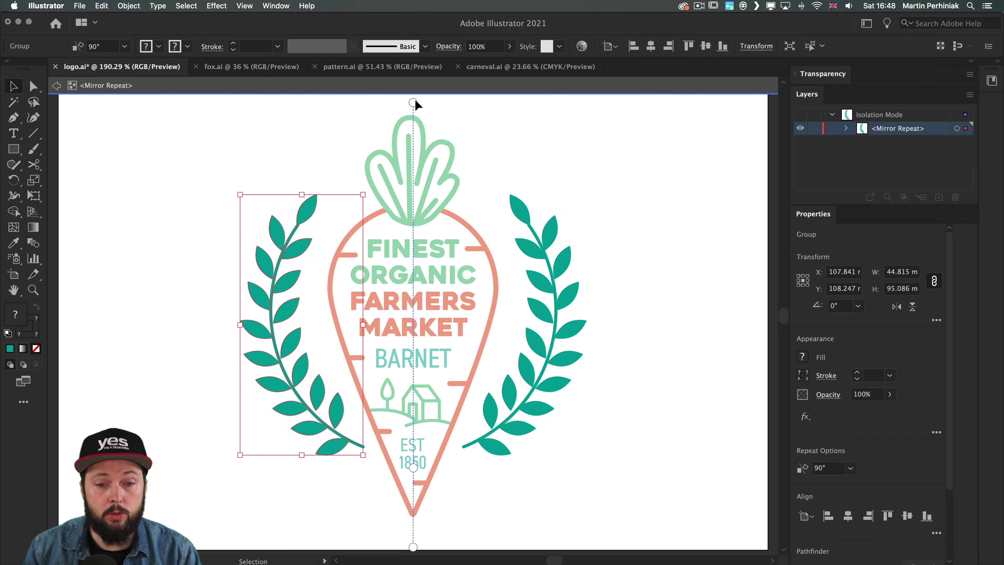
{"action": "left_click_drag", "start_coordinate": [411, 101], "coordinate": [430, 126]}
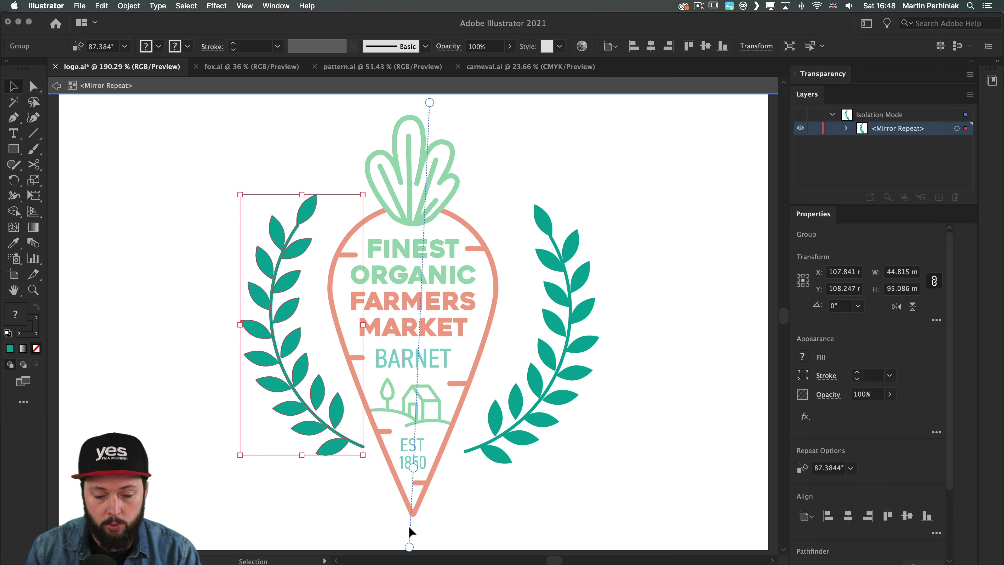
{"action": "left_click_drag", "start_coordinate": [413, 547], "coordinate": [431, 530]}
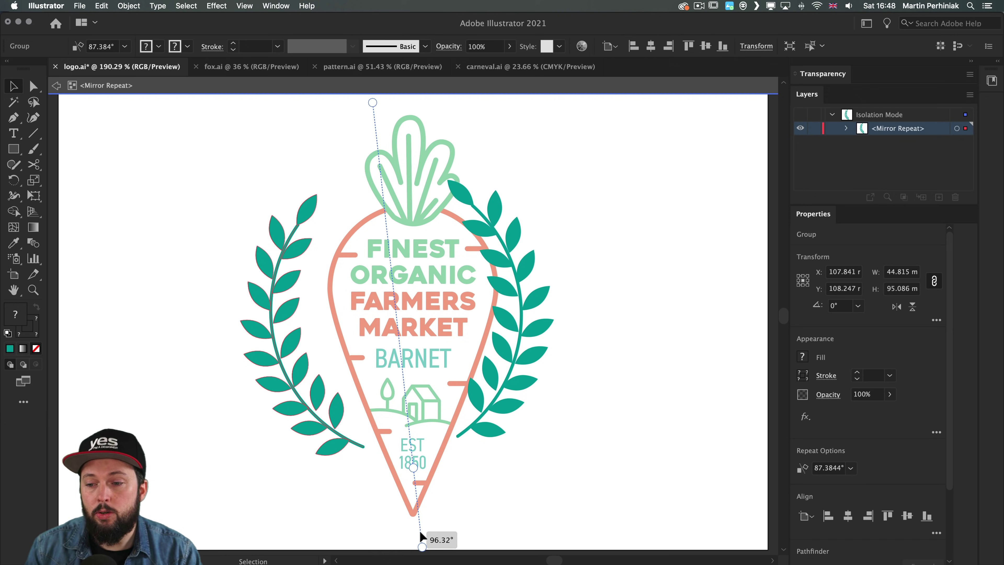
{"action": "left_click_drag", "start_coordinate": [419, 530], "coordinate": [420, 530]}
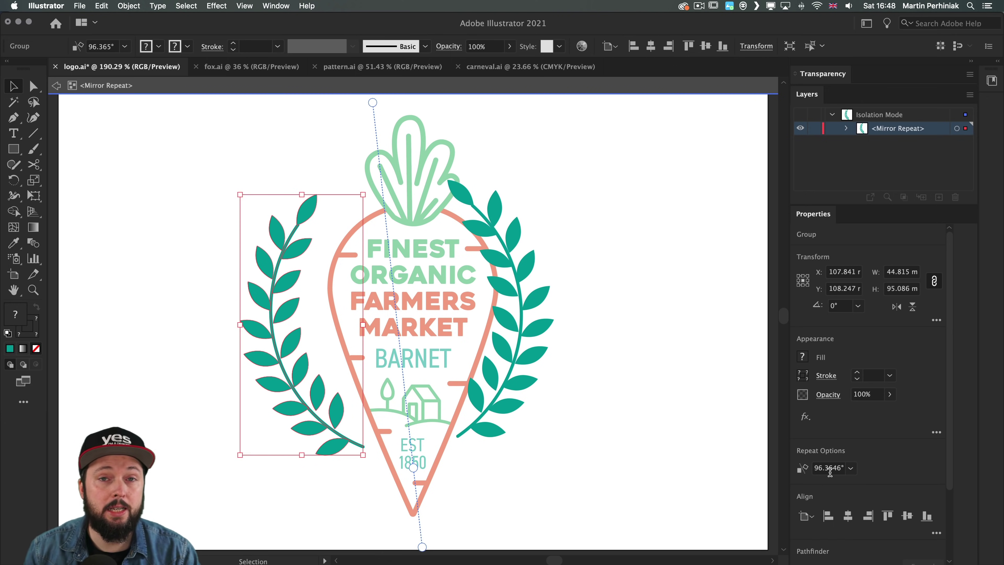
{"action": "left_click", "coordinate": [850, 468]}
{"action": "left_click", "coordinate": [901, 445]}
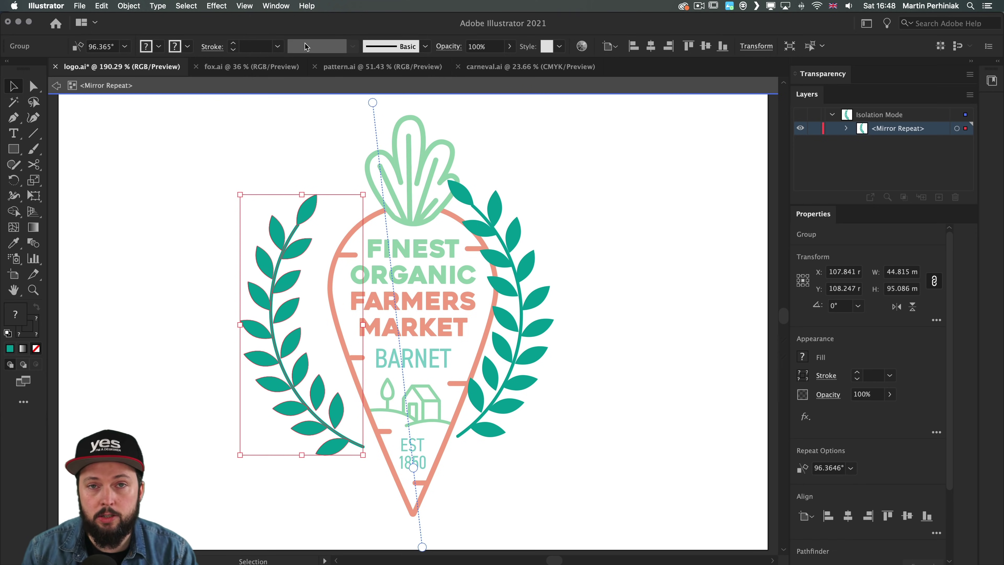
{"action": "left_click", "coordinate": [276, 5]}
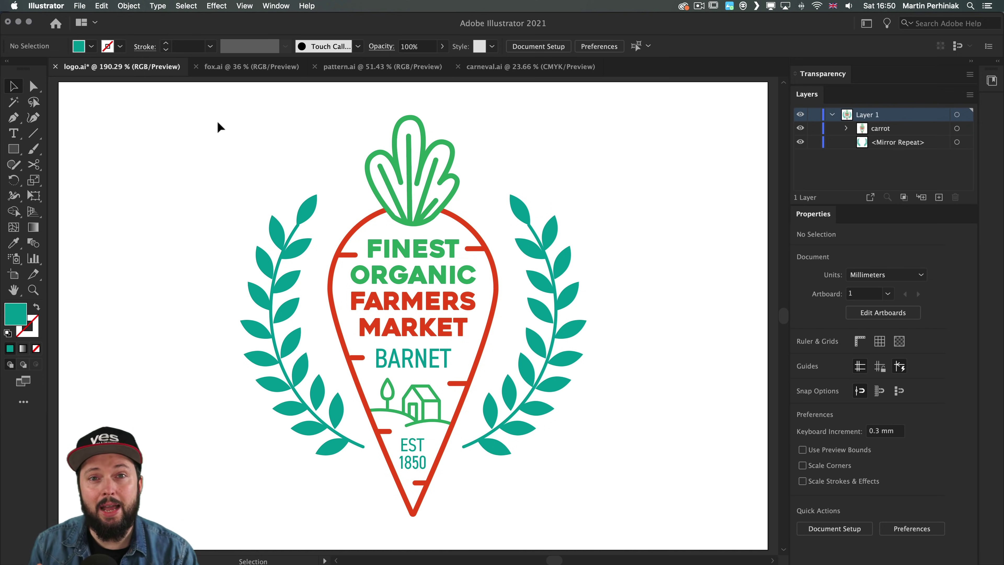
Step: Release the laurel Mirror Repeat to a single branch, then undo with Cmd+Z to restore it
{"action": "left_click", "coordinate": [291, 260]}
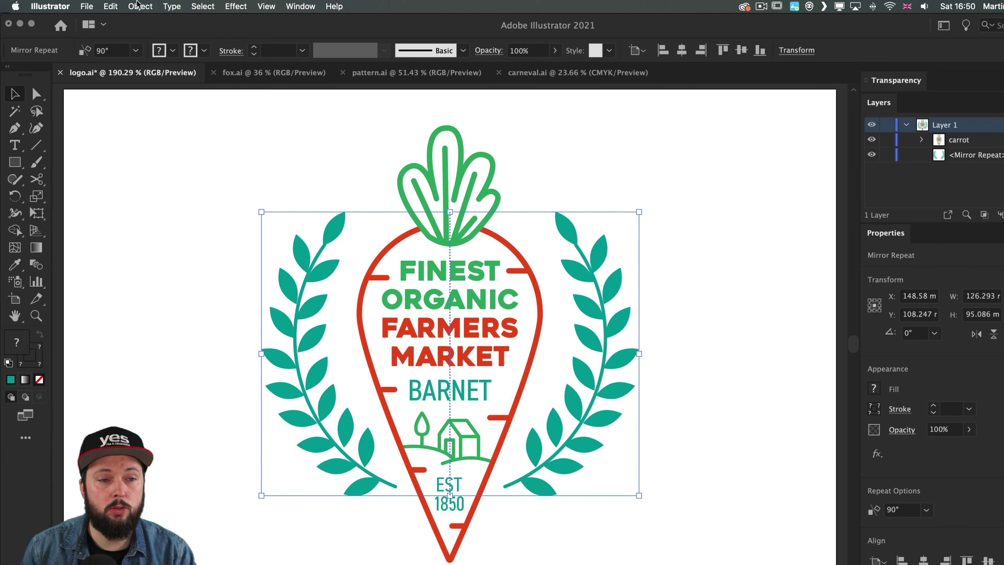
{"action": "left_click", "coordinate": [139, 6]}
{"action": "mouse_move", "coordinate": [165, 293]}
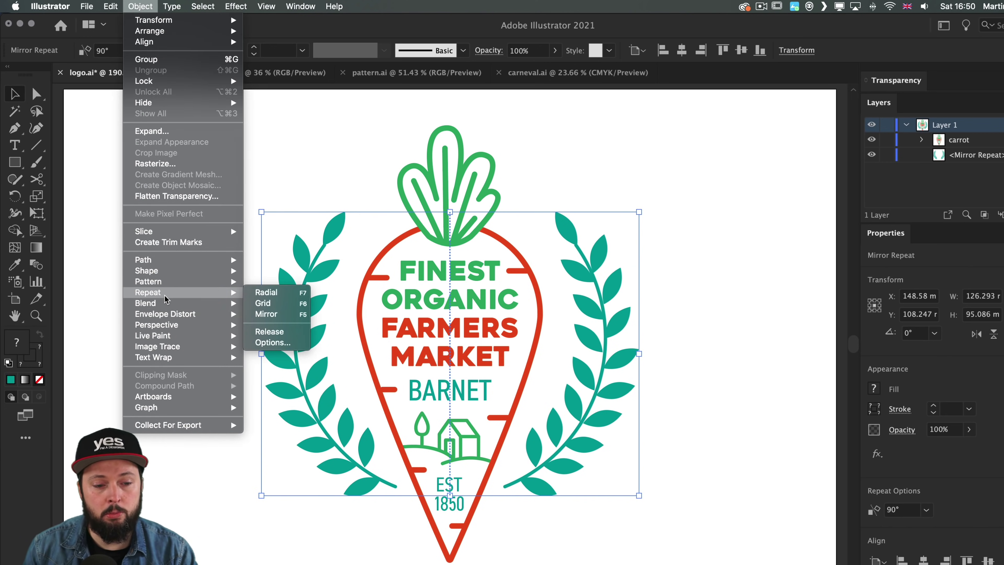
{"action": "left_click", "coordinate": [288, 337]}
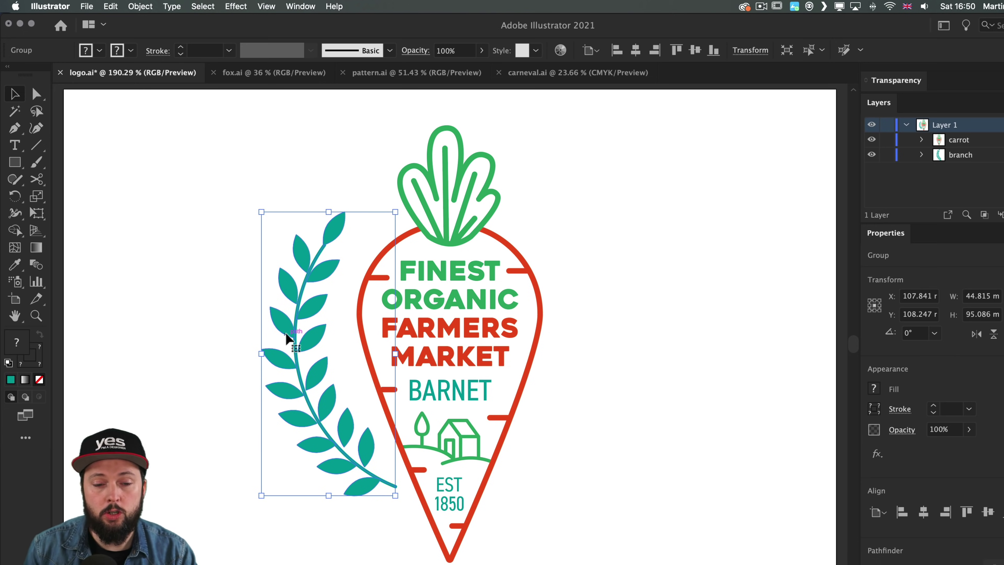
{"action": "key", "text": "super+z"}
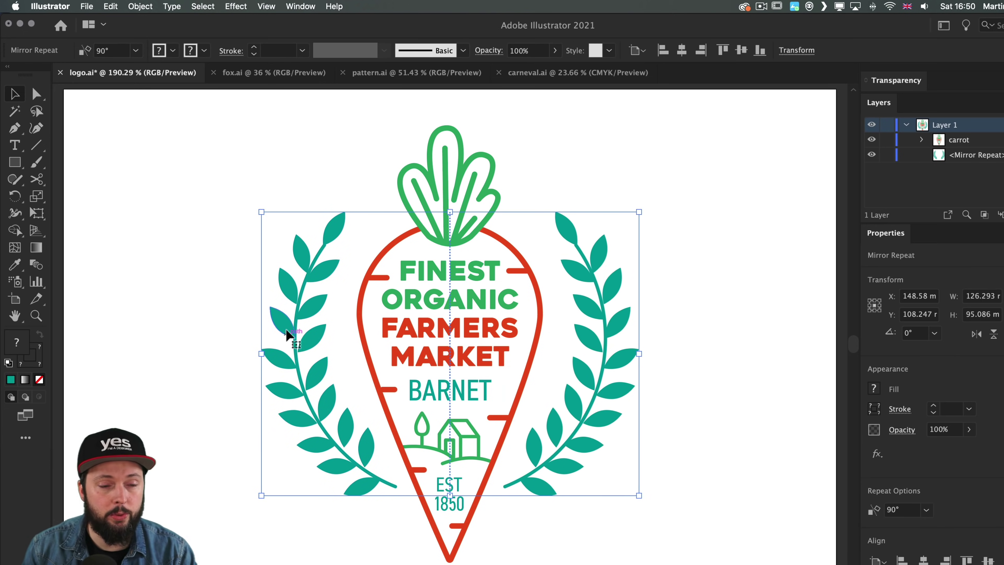
{"action": "left_click", "coordinate": [140, 6]}
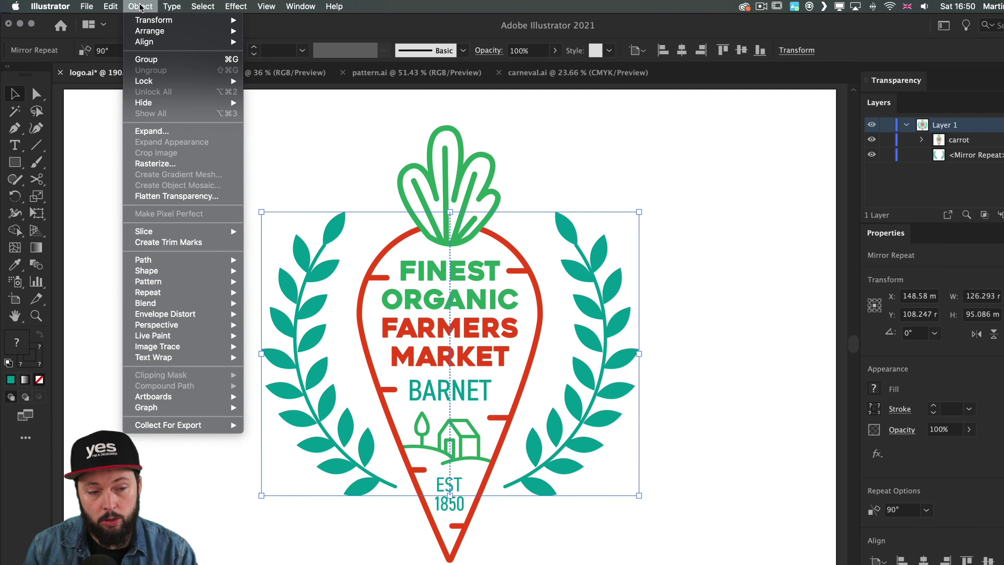
Step: Expand the laurel mirror repeat into a plain group and inspect its two halves in Layers
{"action": "left_click", "coordinate": [171, 131]}
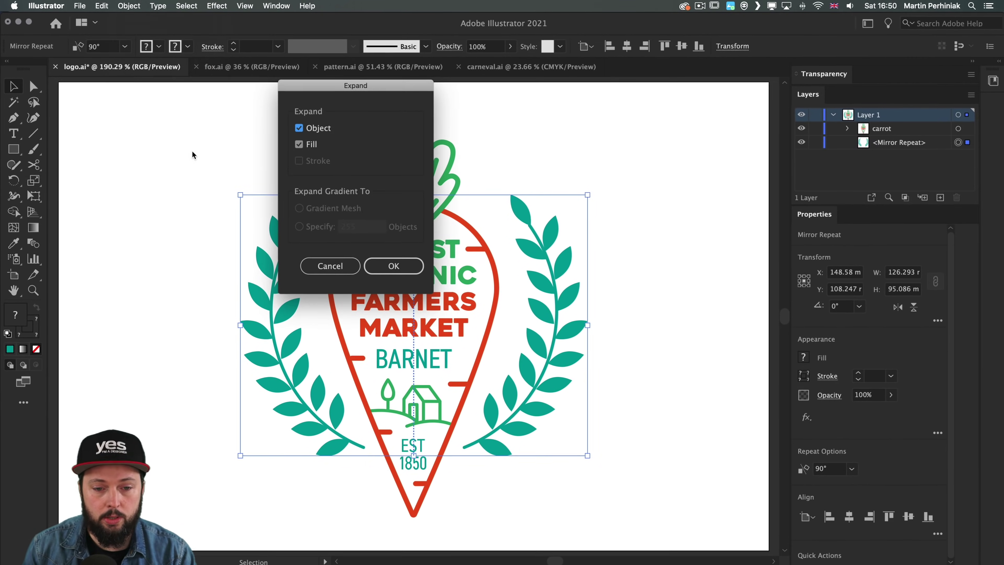
{"action": "left_click", "coordinate": [395, 265]}
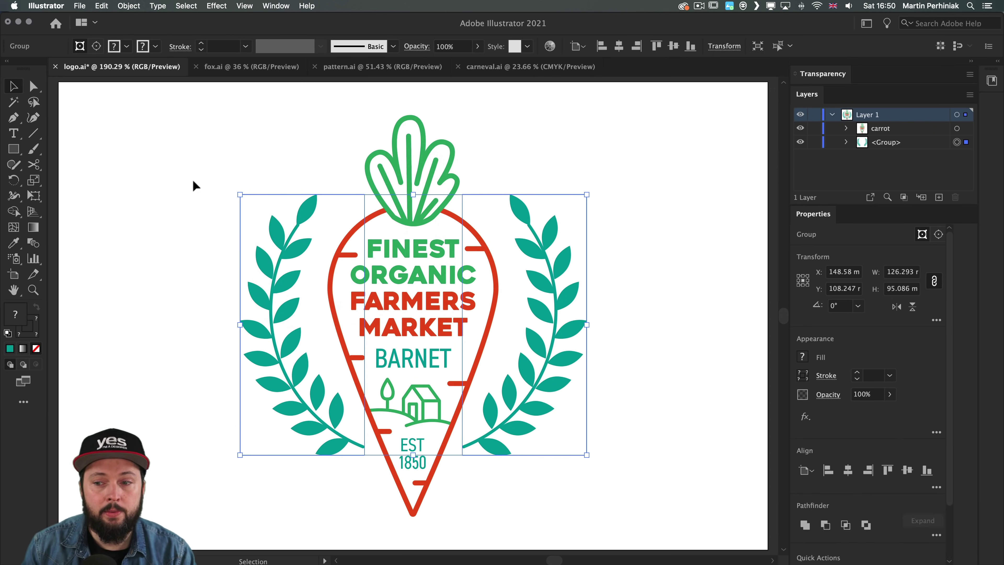
{"action": "left_click", "coordinate": [846, 142]}
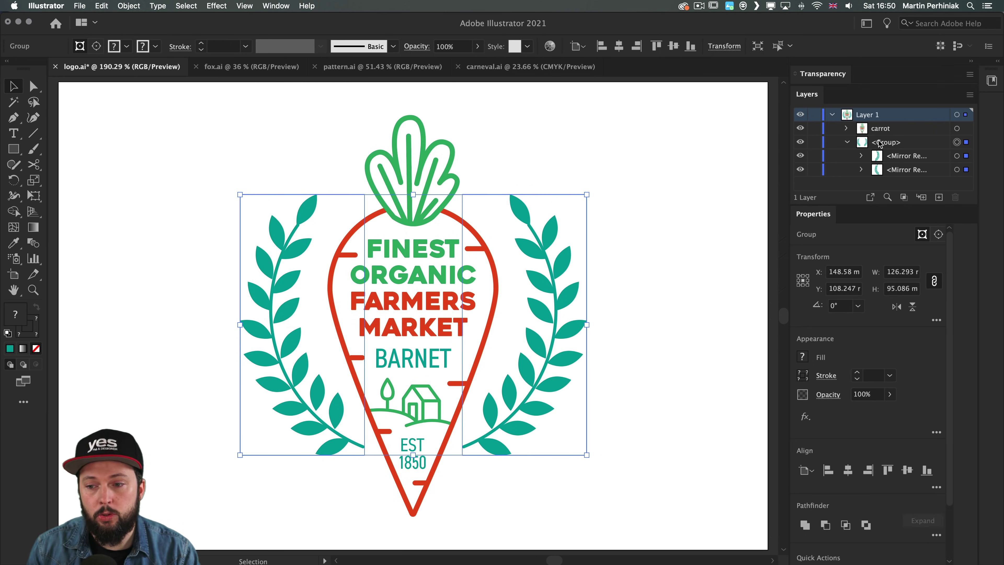
{"action": "left_click", "coordinate": [956, 156]}
{"action": "left_click", "coordinate": [956, 170]}
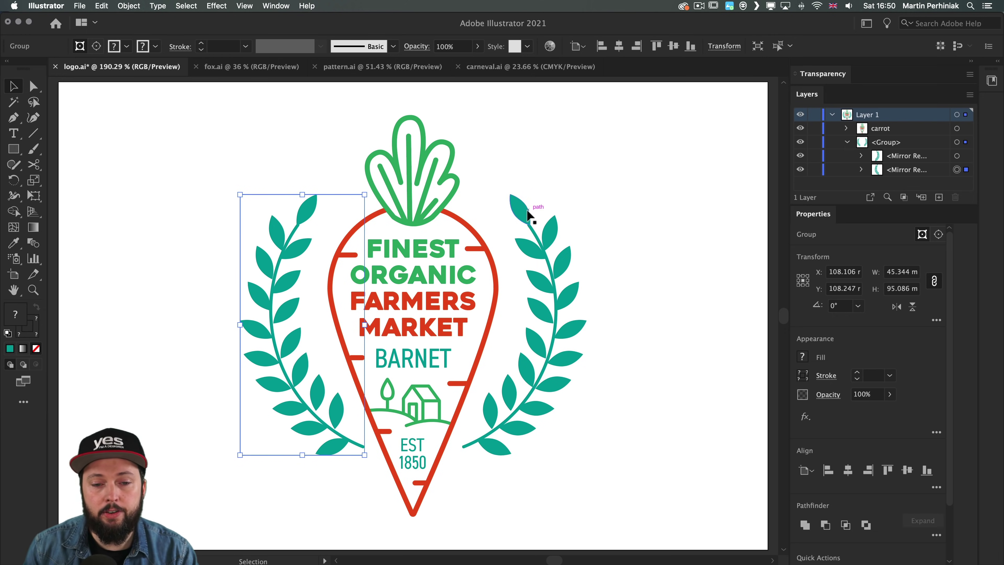
Step: Nudge the right laurel's top leaf, then move fox.ai's red line onto the left ear edge
{"action": "double_click", "coordinate": [526, 212]}
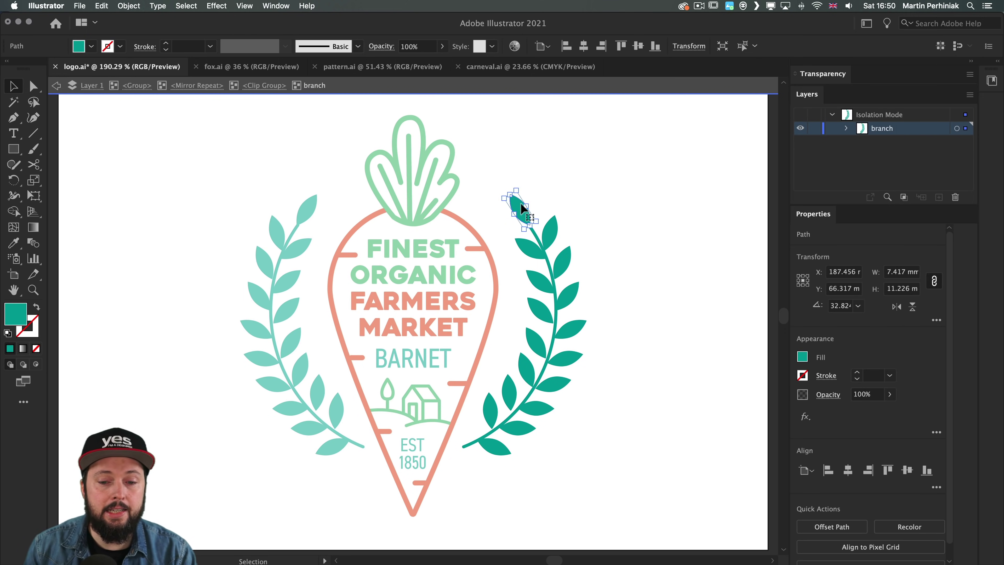
{"action": "left_click_drag", "start_coordinate": [521, 204], "coordinate": [521, 215]}
{"action": "double_click", "coordinate": [570, 185]}
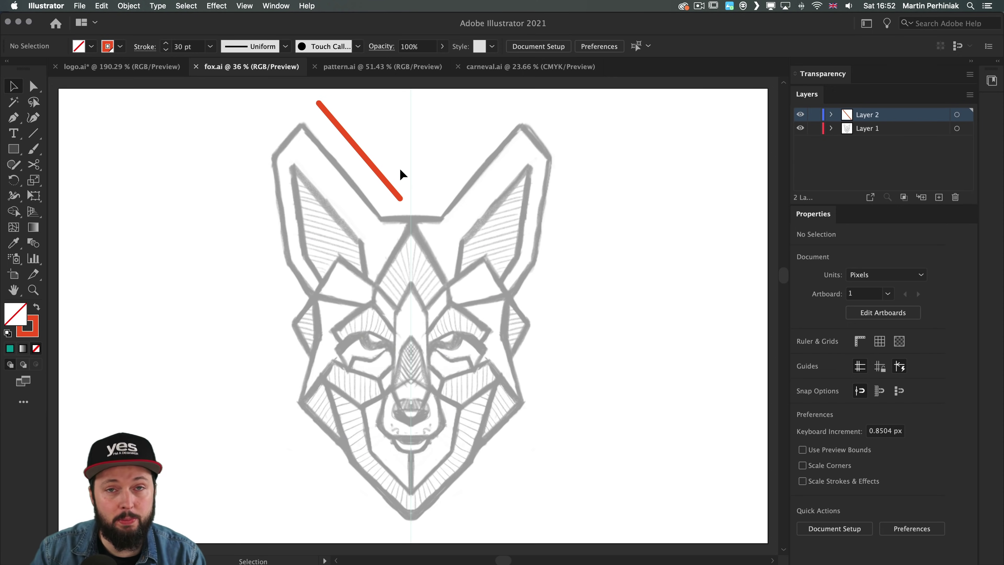
{"action": "left_click_drag", "start_coordinate": [367, 155], "coordinate": [346, 178]}
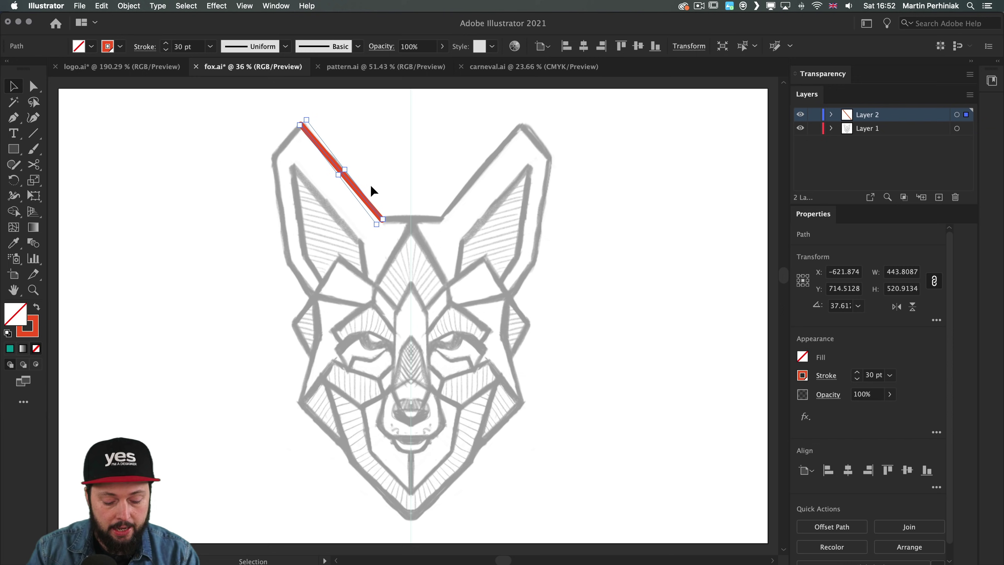
Step: Mirror the red ear line with Alt+Cmd+8, placing the axis on the fox's centre line
{"action": "key", "text": "super+alt+m"}
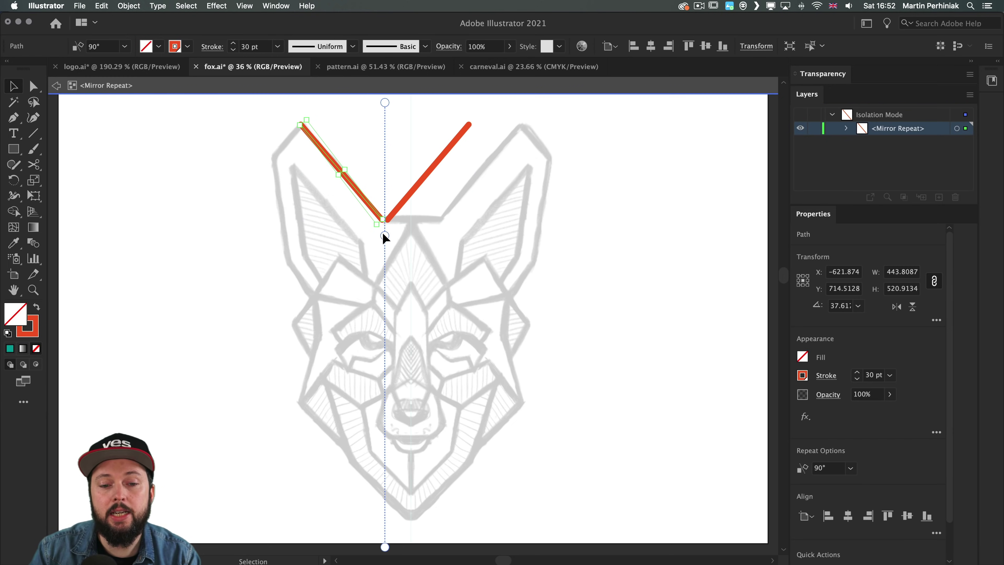
{"action": "left_click_drag", "start_coordinate": [383, 235], "coordinate": [412, 233]}
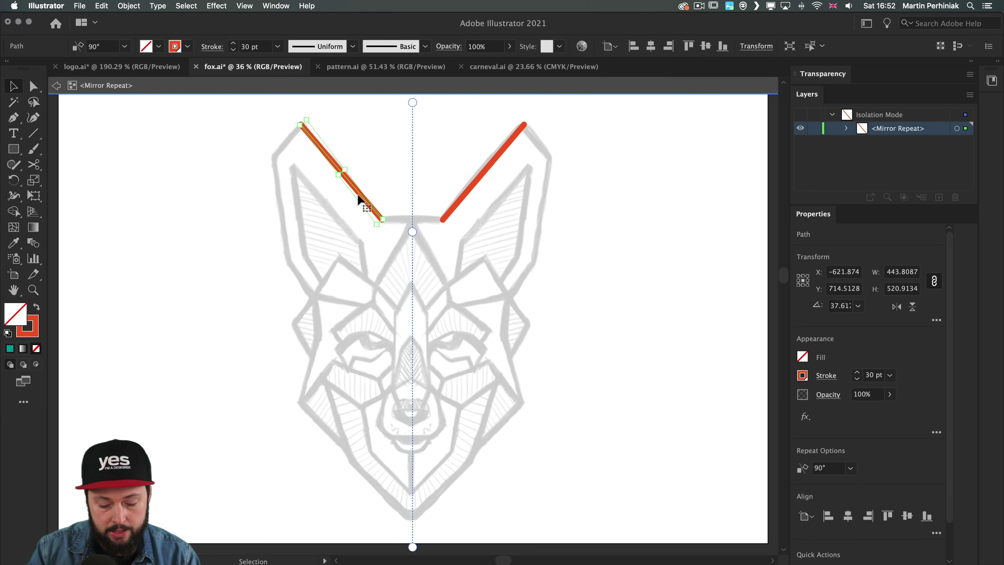
{"action": "key", "text": "p"}
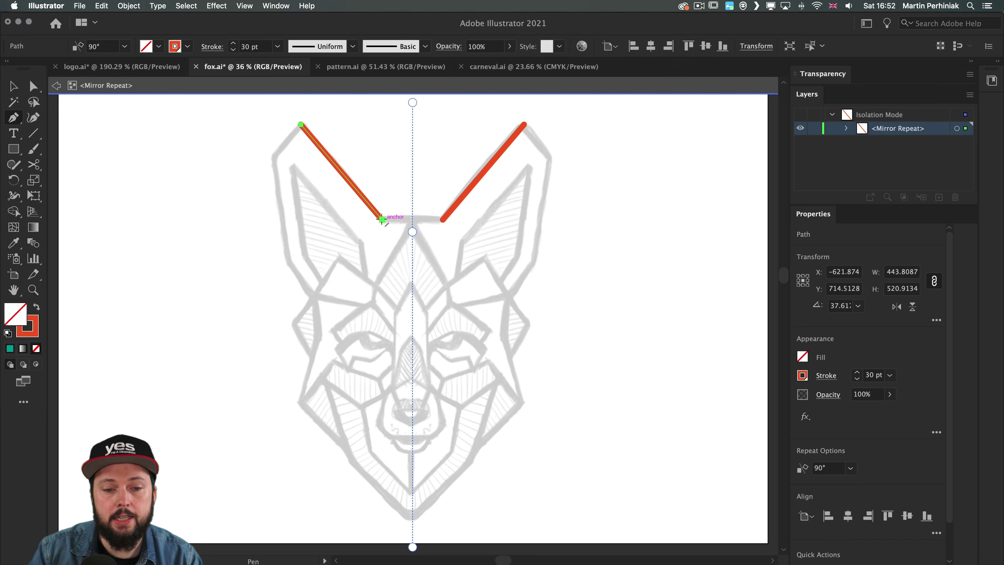
Step: Continue the red path from its top end down the left ear and along the cheek
{"action": "left_click", "coordinate": [300, 125]}
{"action": "left_click", "coordinate": [275, 158]}
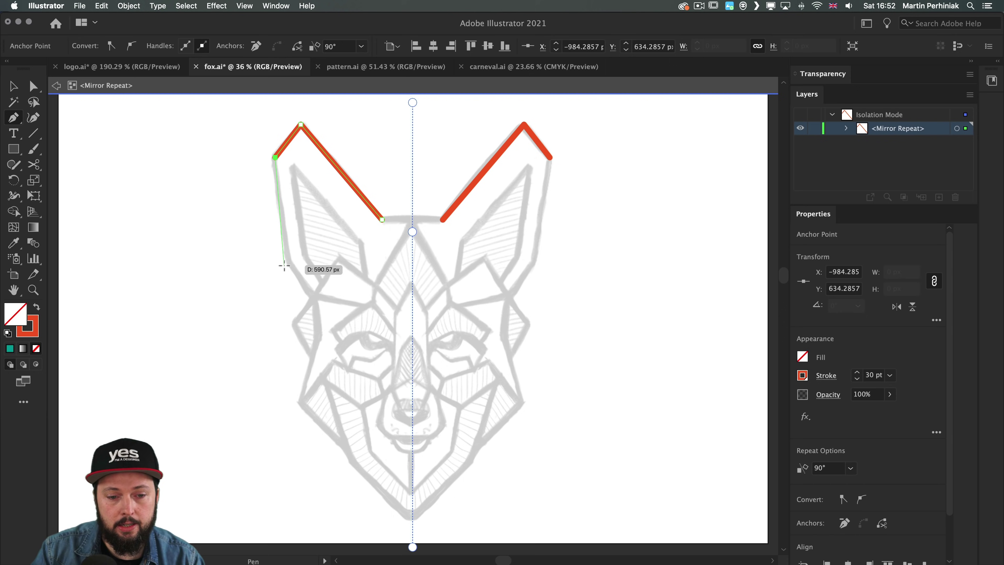
{"action": "left_click", "coordinate": [287, 263]}
{"action": "left_click", "coordinate": [312, 295]}
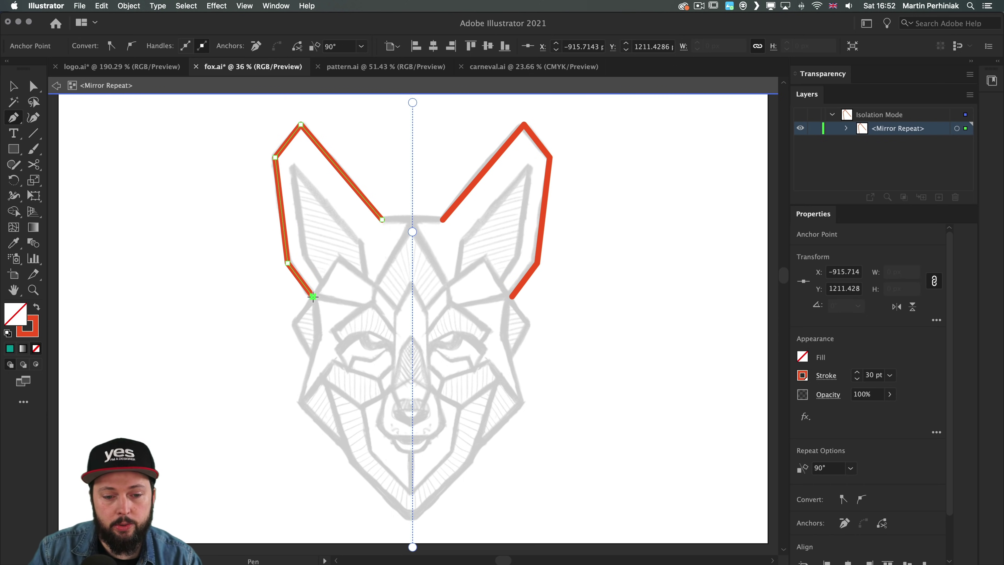
{"action": "left_click", "coordinate": [292, 325]}
{"action": "left_click", "coordinate": [311, 356]}
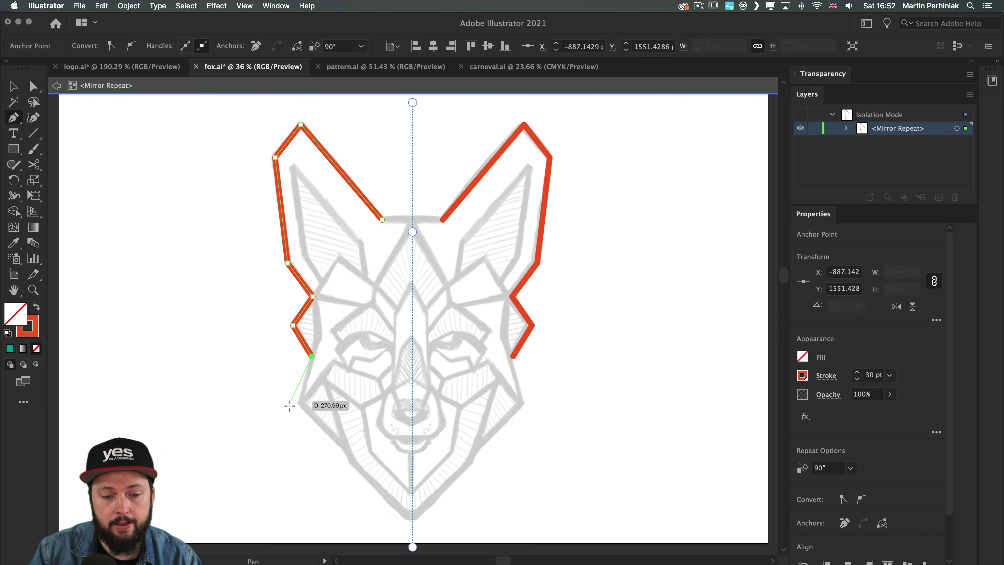
Step: Extend the outline down the left jaw to a chin point on the centre line
{"action": "left_click", "coordinate": [300, 405]}
{"action": "left_click", "coordinate": [341, 443]}
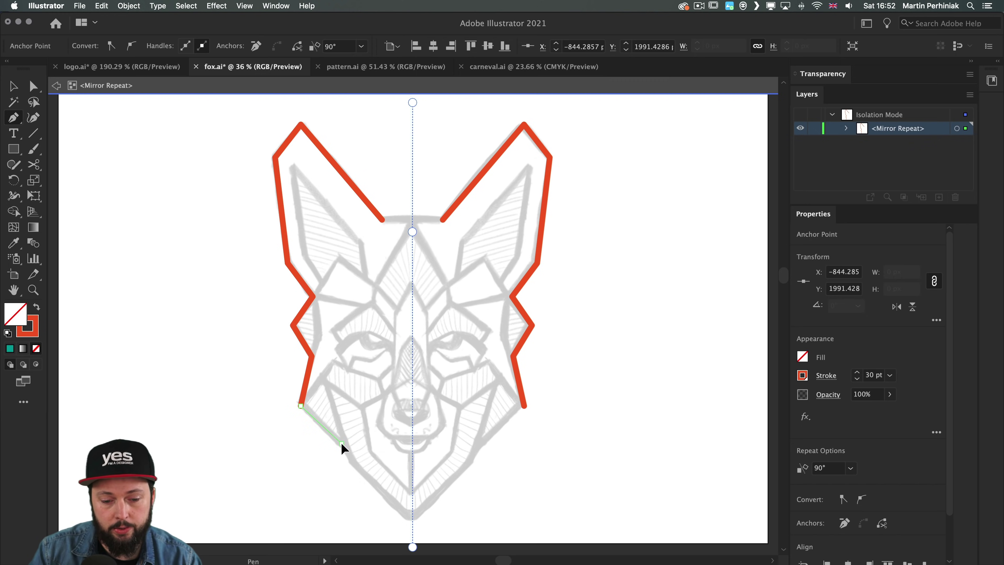
{"action": "left_click", "coordinate": [355, 465]}
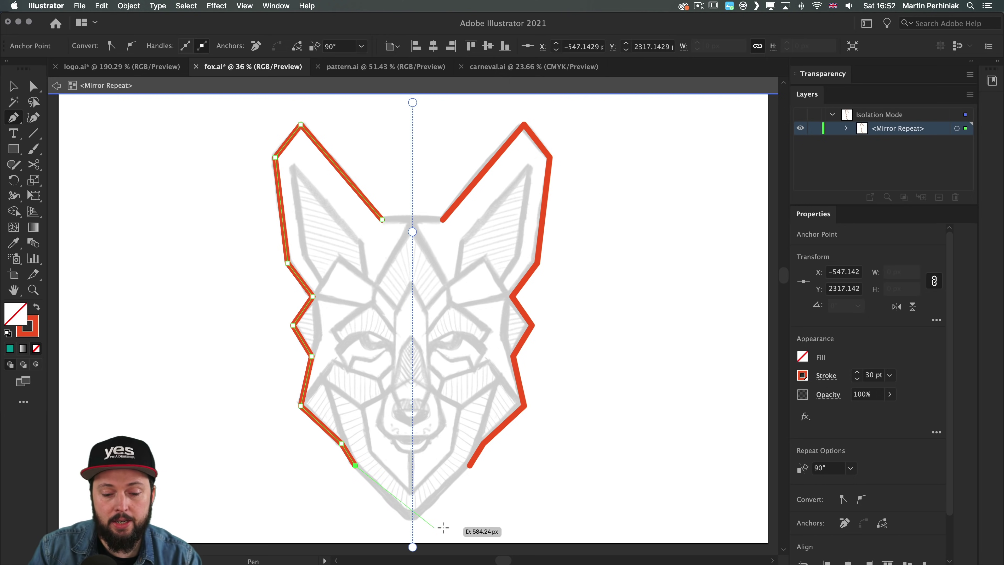
{"action": "scroll", "coordinate": [430, 528], "scroll_direction": "down", "scroll_amount": 5}
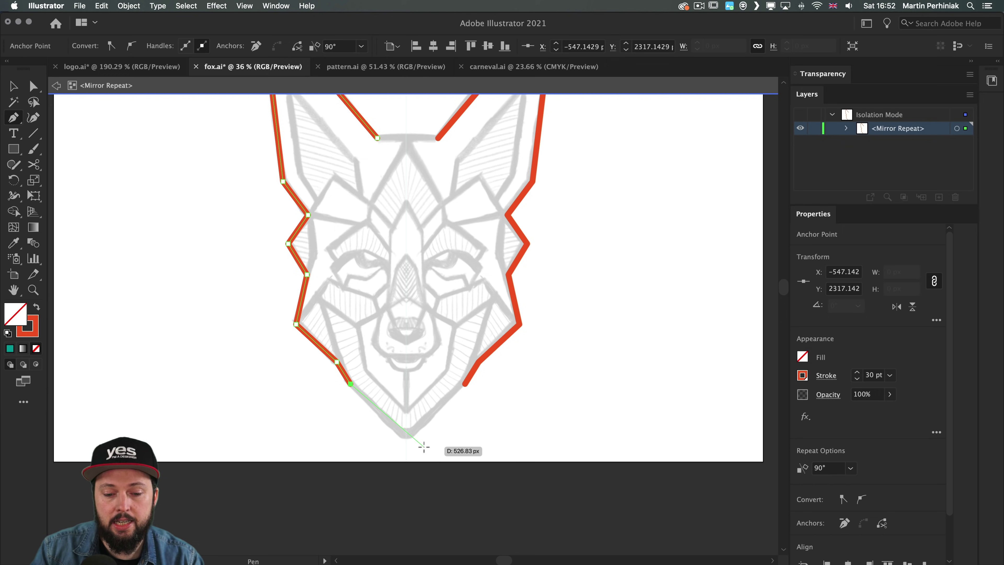
{"action": "left_click", "coordinate": [431, 446]}
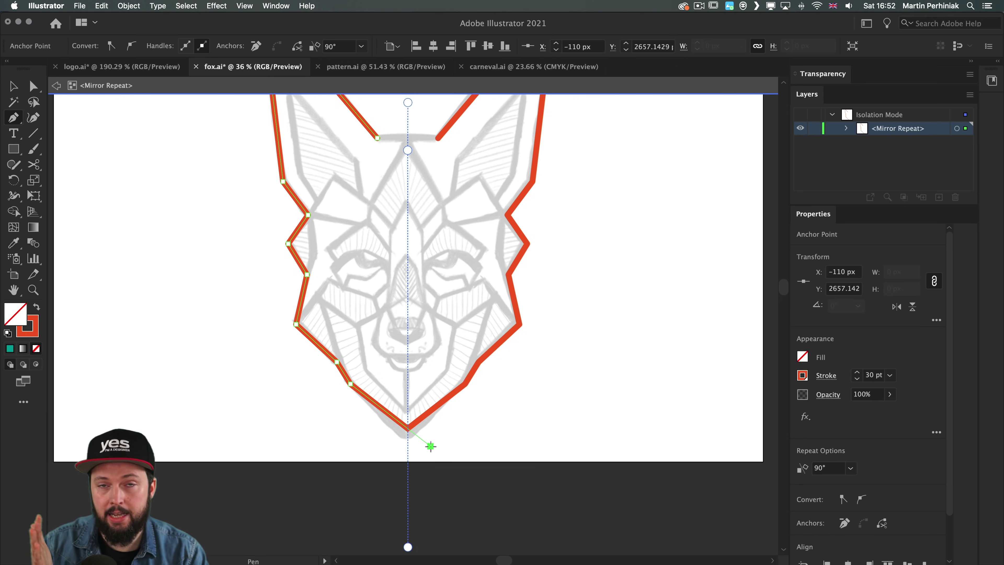
{"action": "left_click", "coordinate": [430, 446]}
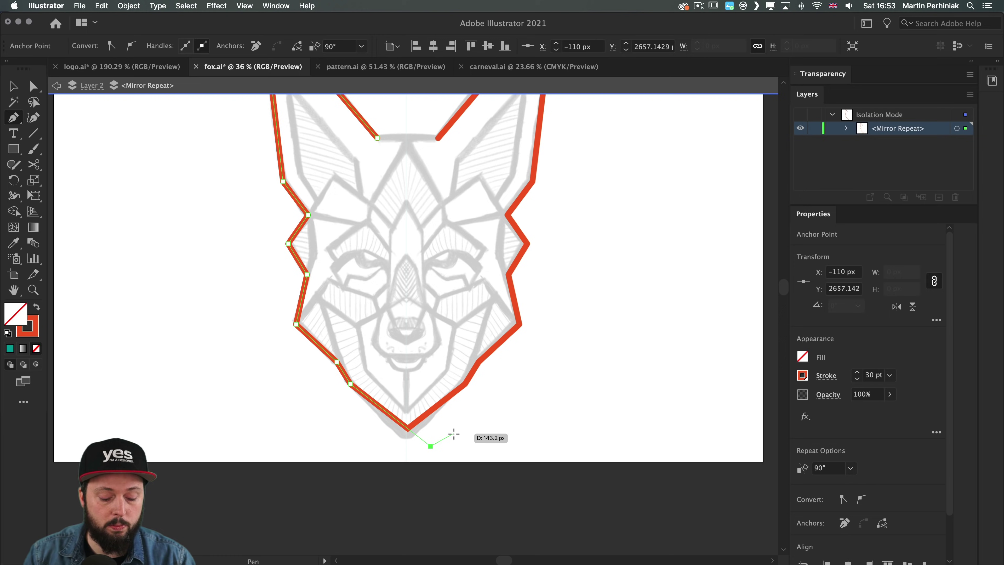
Step: Continue the left ear path with a curved point bridging across to the right ear
{"action": "left_click", "coordinate": [480, 415], "text": "super"}
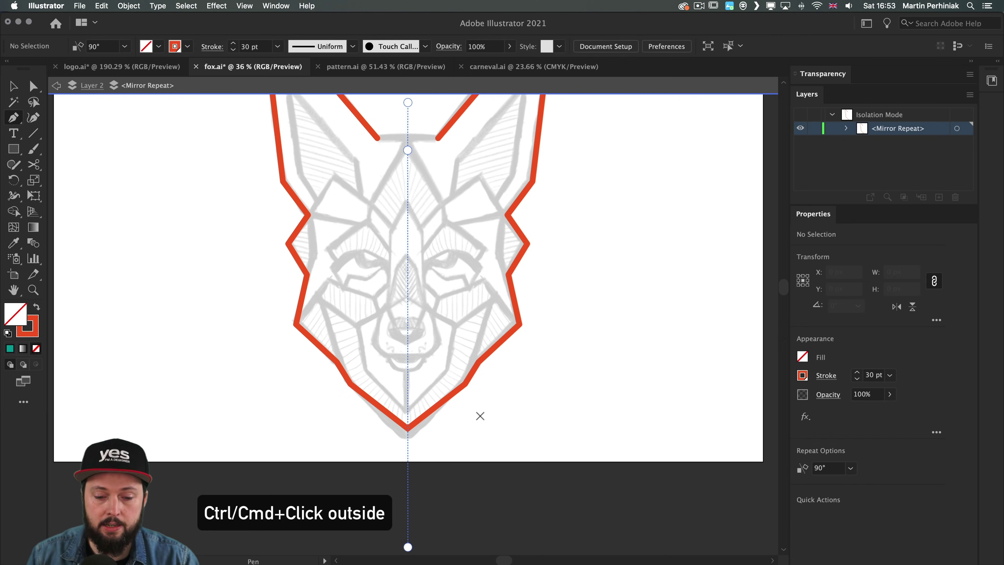
{"action": "left_click_drag", "start_coordinate": [370, 197], "coordinate": [372, 253]}
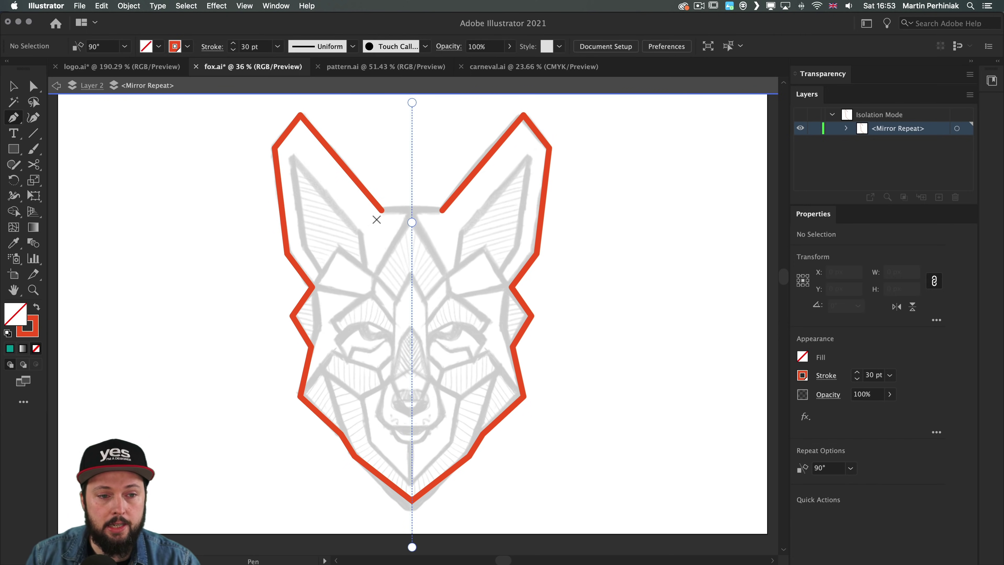
{"action": "left_click_drag", "start_coordinate": [387, 213], "coordinate": [425, 216]}
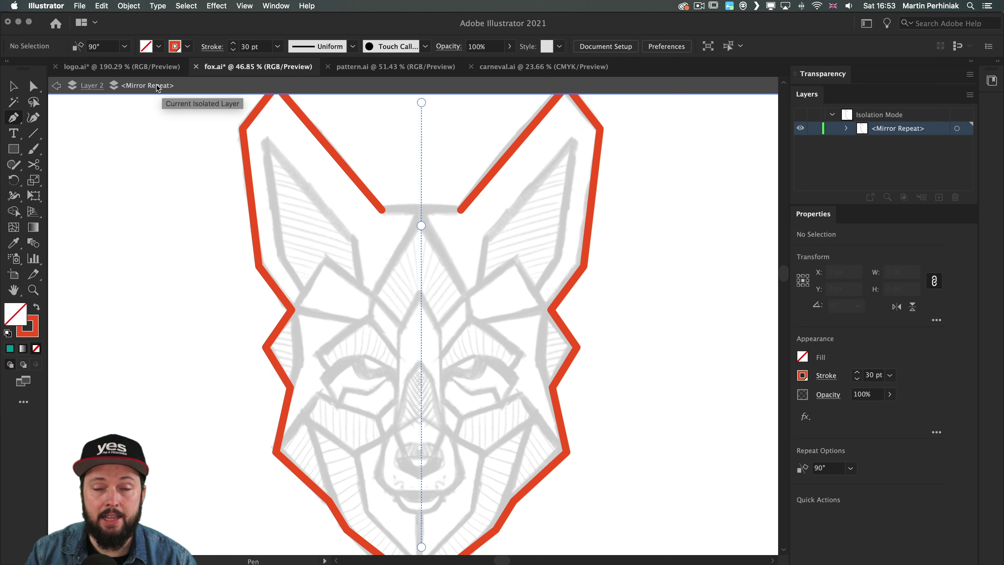
{"action": "left_click", "coordinate": [381, 209]}
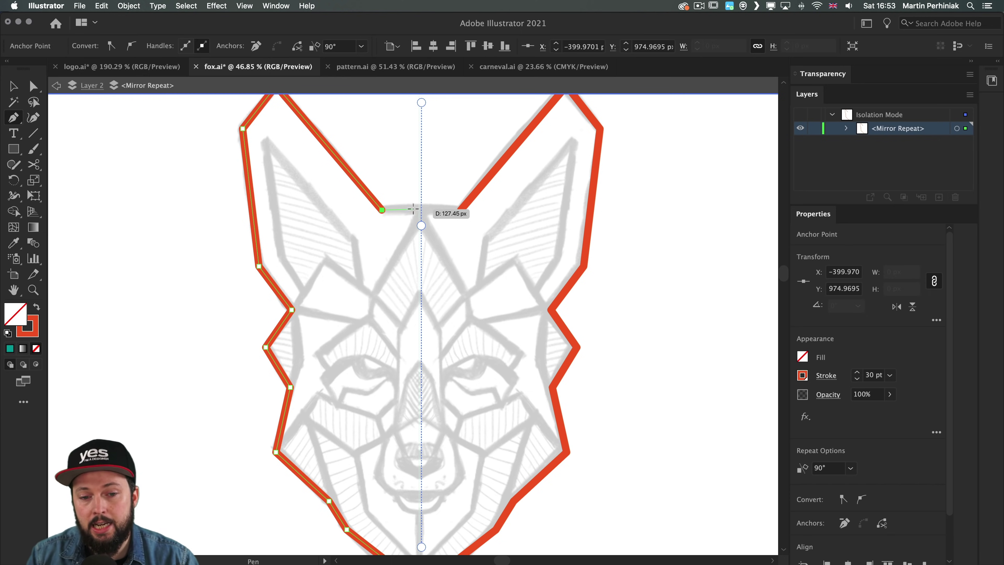
{"action": "left_click", "coordinate": [431, 202]}
{"action": "mouse_move", "coordinate": [433, 202]}
{"action": "left_mouse_down"}
{"action": "mouse_move", "coordinate": [456, 212]}
{"action": "mouse_move", "coordinate": [460, 201]}
{"action": "left_mouse_up"}
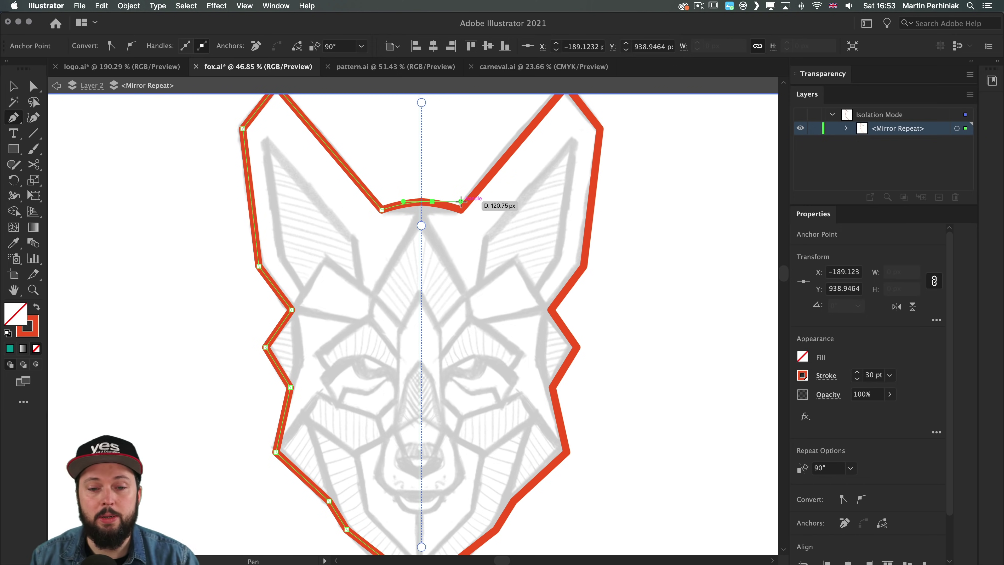
Step: Drag the top centre segment with Direct Selection into a smooth arch between the ears, then deselect
{"action": "key", "text": "a"}
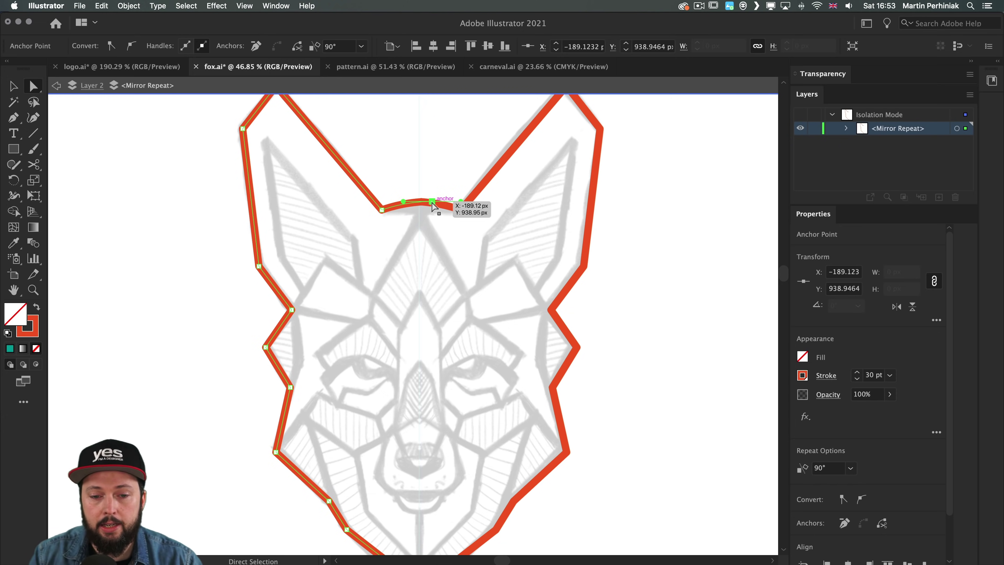
{"action": "scroll", "coordinate": [432, 205], "scroll_direction": "up", "scroll_amount": 5}
{"action": "mouse_move", "coordinate": [463, 232]}
{"action": "left_mouse_down"}
{"action": "mouse_move", "coordinate": [451, 239]}
{"action": "mouse_move", "coordinate": [444, 213]}
{"action": "mouse_move", "coordinate": [452, 228]}
{"action": "left_mouse_up"}
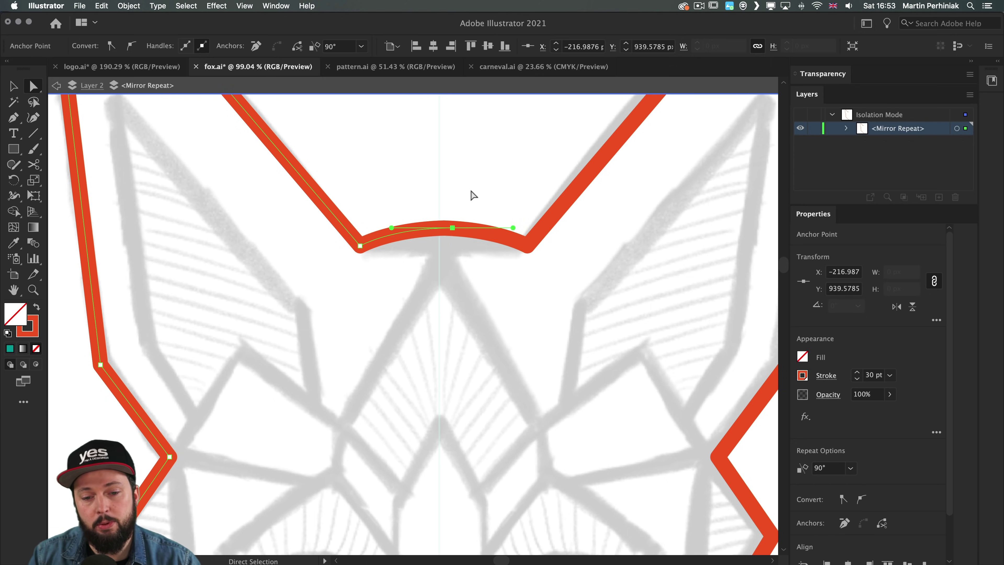
{"action": "left_click", "coordinate": [473, 195]}
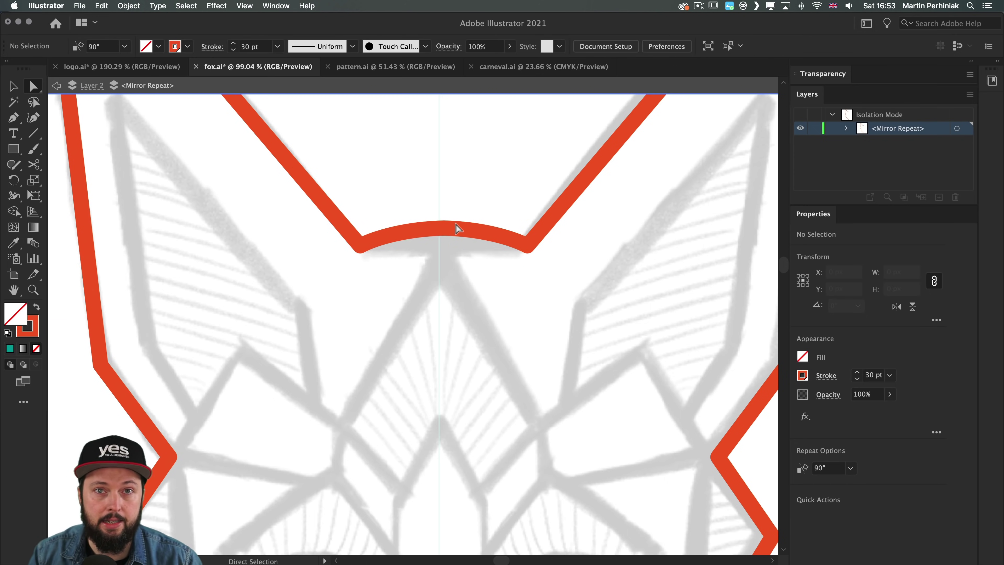
{"action": "scroll", "coordinate": [421, 294], "scroll_direction": "down", "scroll_amount": 5}
Step: Draw the mirrored inner-ear line from the cheek up to the ear tip and back down
{"action": "key", "text": "p"}
{"action": "scroll", "coordinate": [410, 253], "scroll_direction": "up", "scroll_amount": 3}
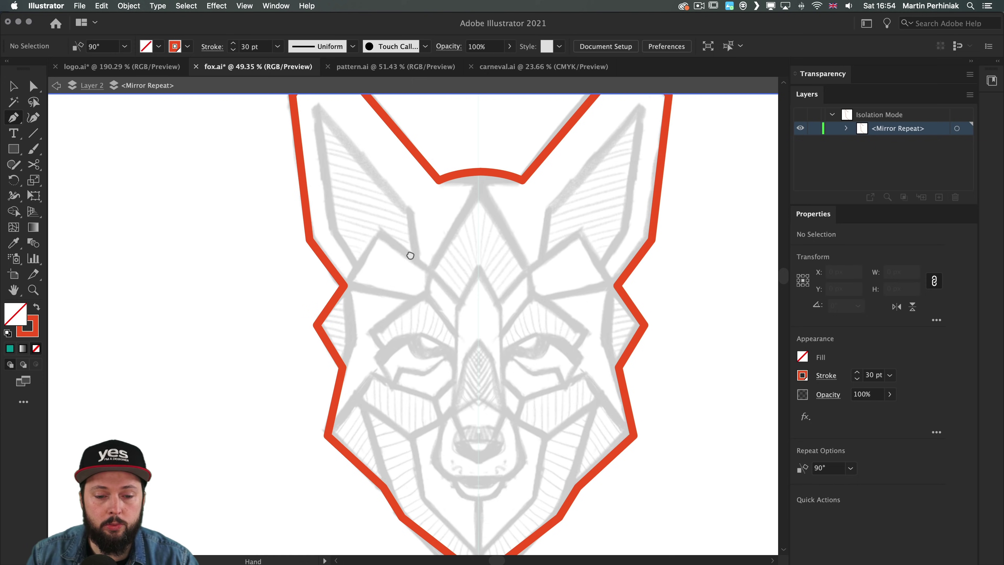
{"action": "scroll", "coordinate": [376, 251], "scroll_direction": "down", "scroll_amount": 3}
{"action": "left_click", "coordinate": [375, 337]}
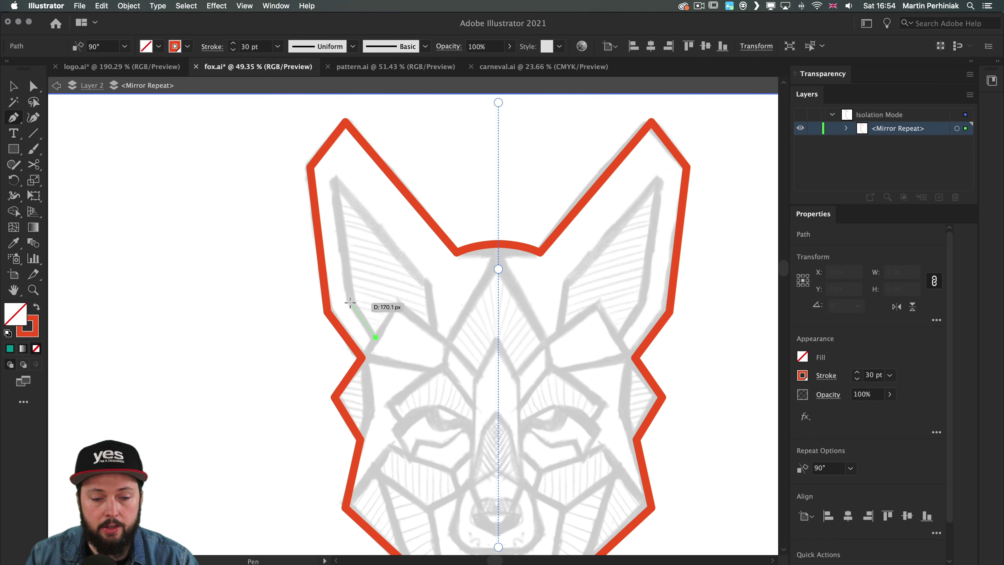
{"action": "left_click", "coordinate": [348, 302]}
{"action": "left_click", "coordinate": [335, 179]}
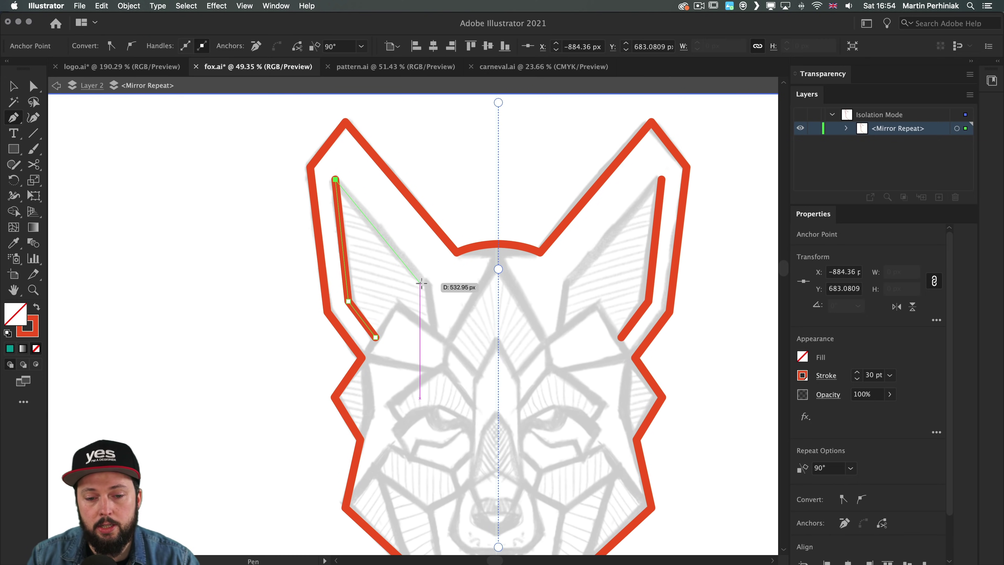
{"action": "left_click", "coordinate": [428, 284]}
{"action": "left_click", "coordinate": [434, 333]}
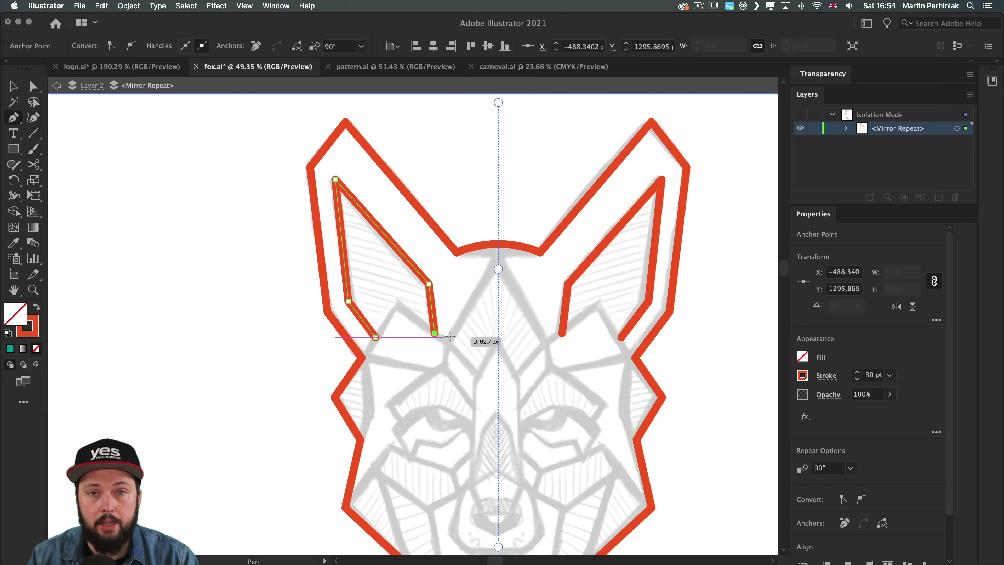
{"action": "left_click", "coordinate": [459, 332], "text": "super"}
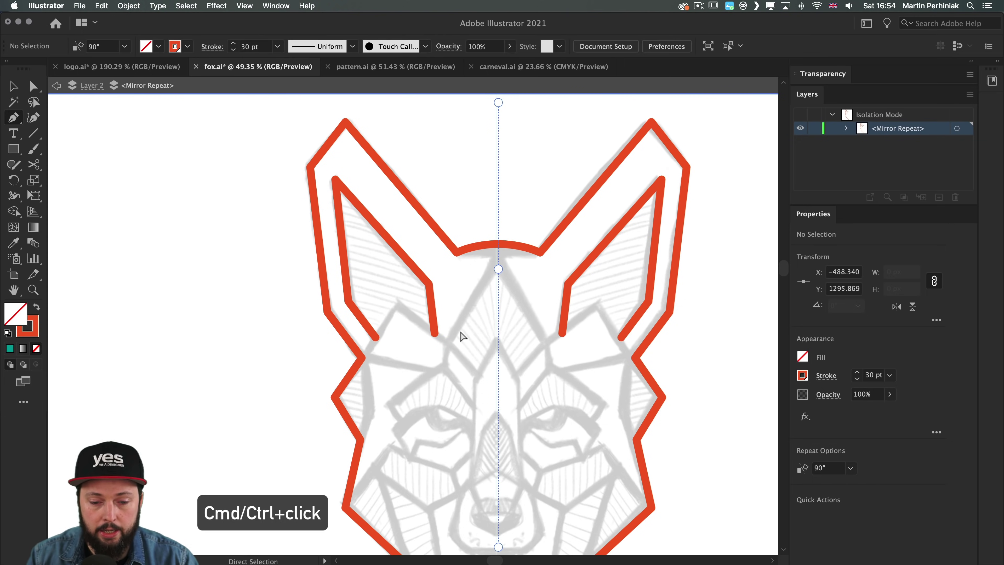
Step: Draw cheek and forehead lines that join onto the inner-ear path on both sides
{"action": "scroll", "coordinate": [426, 336], "scroll_direction": "down", "scroll_amount": 5}
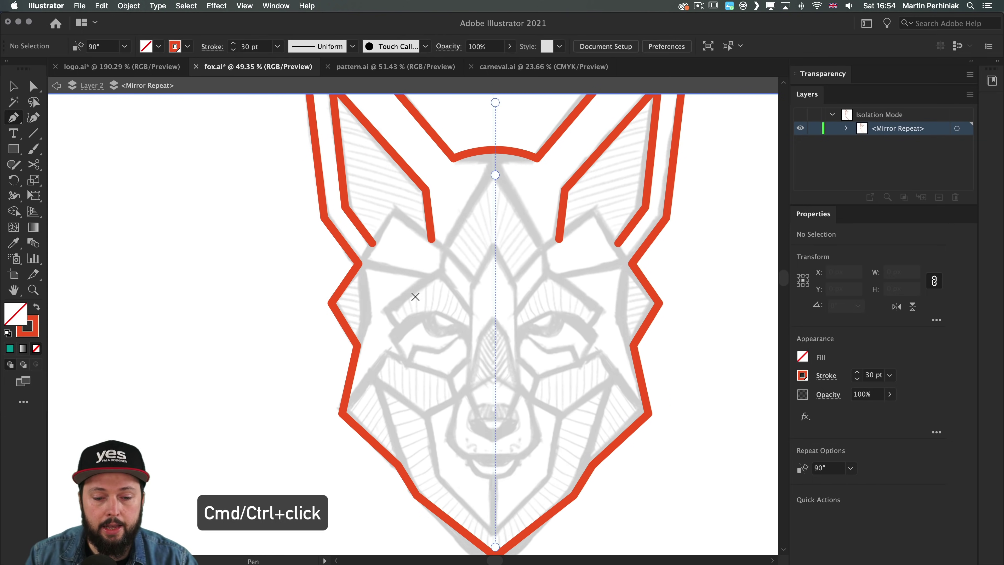
{"action": "left_click", "coordinate": [357, 345]}
{"action": "left_click", "coordinate": [367, 316]}
{"action": "left_click", "coordinate": [359, 263]}
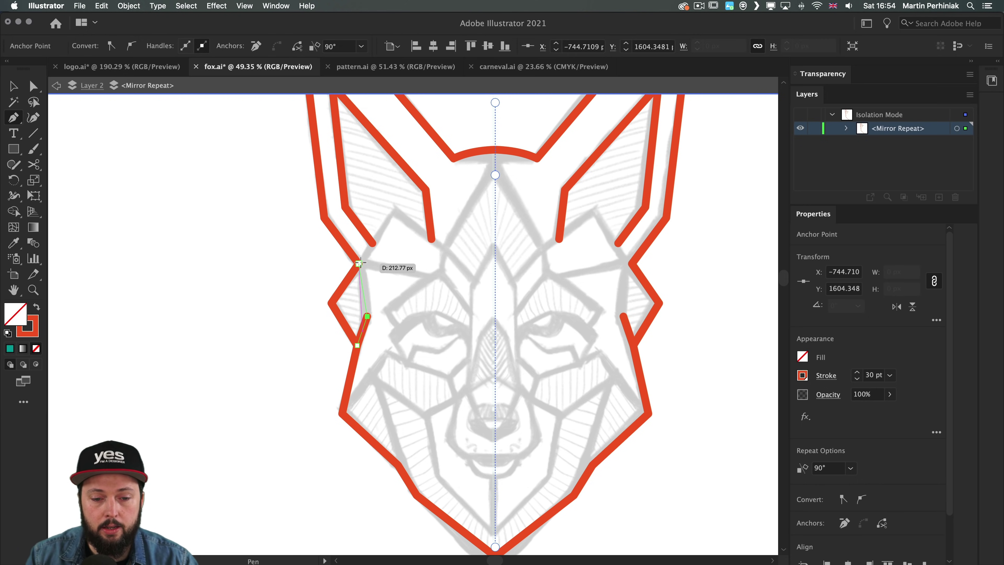
{"action": "left_click", "coordinate": [373, 243]}
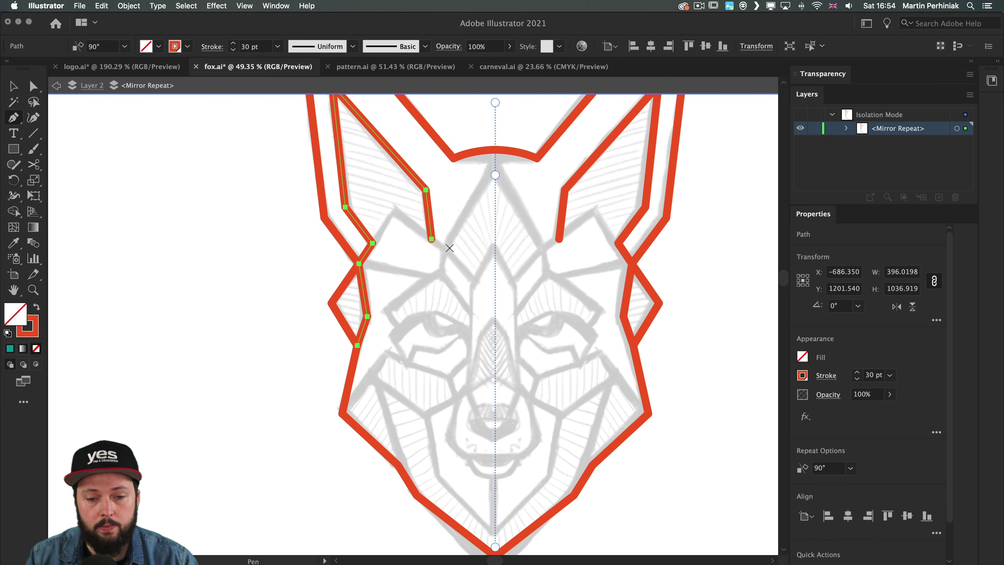
{"action": "left_click", "coordinate": [460, 266], "text": "super"}
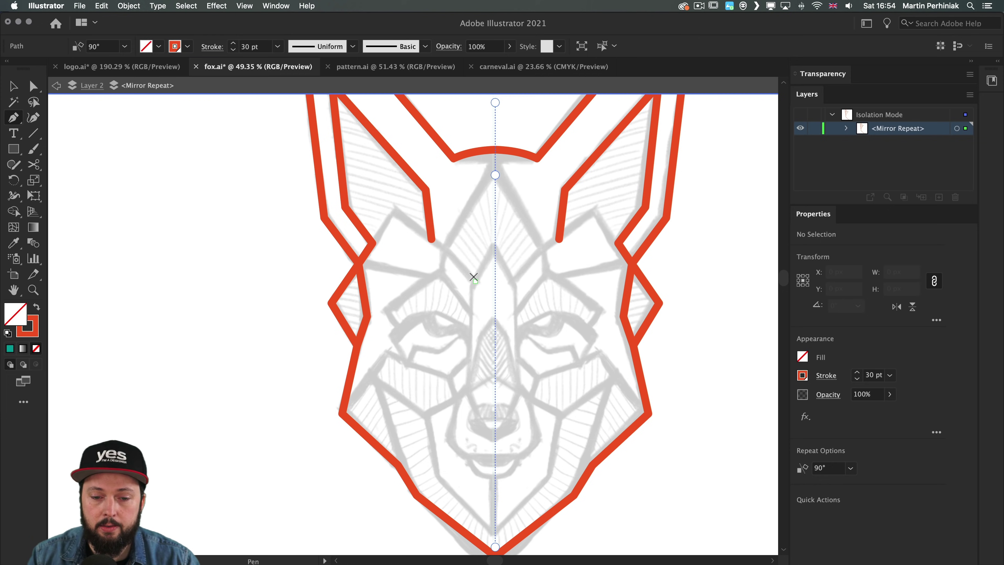
{"action": "left_click", "coordinate": [474, 276]}
{"action": "left_click", "coordinate": [431, 239]}
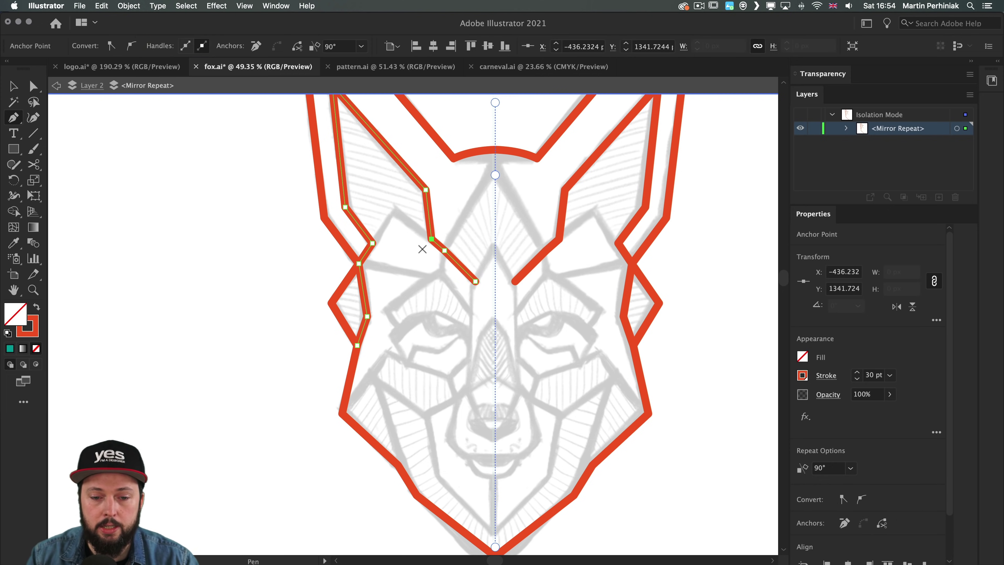
{"action": "left_click", "coordinate": [403, 264], "text": "super"}
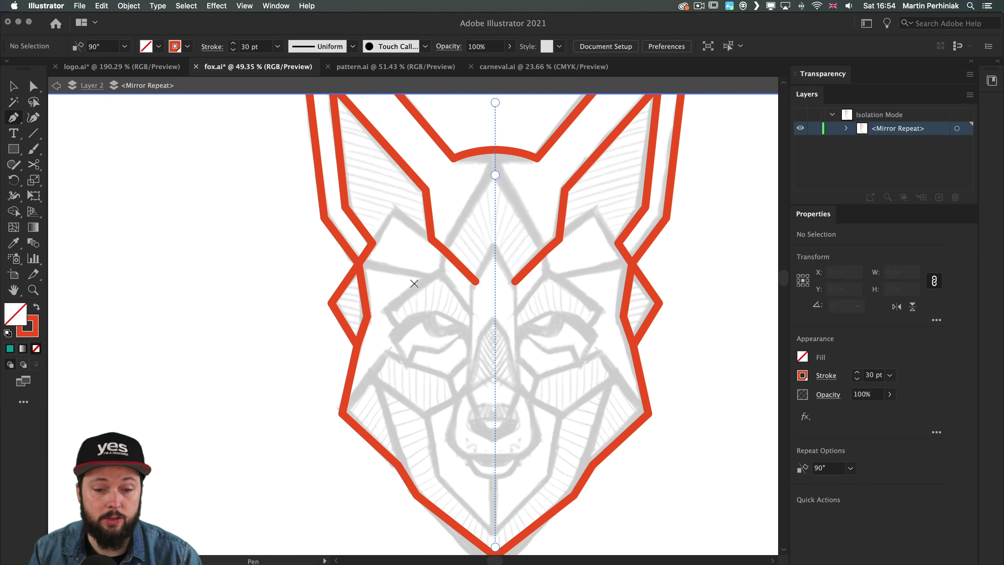
Step: Expand the mirror group in Layers to show its paths and bring the ear tops into view
{"action": "scroll", "coordinate": [413, 283], "scroll_direction": "down", "scroll_amount": 3}
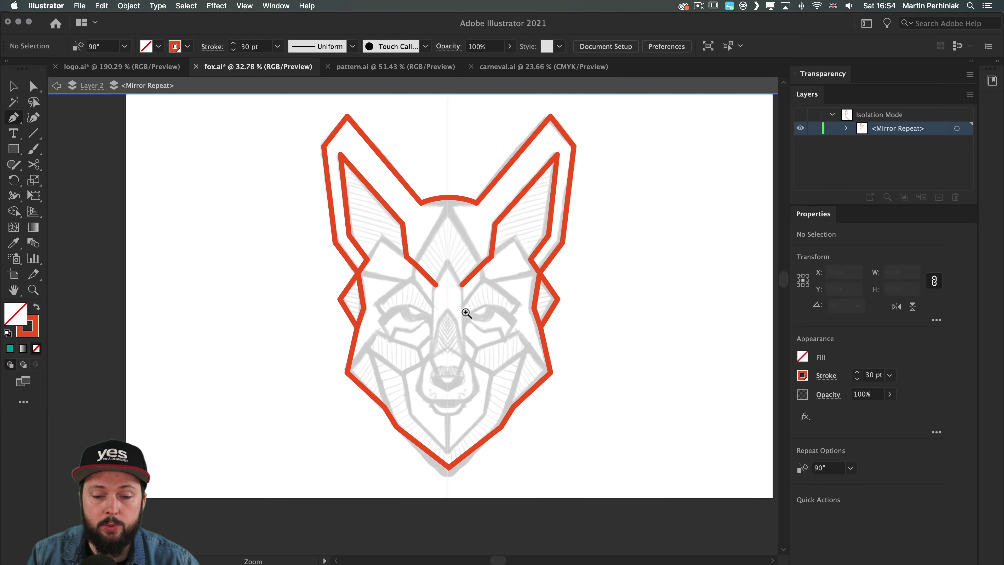
{"action": "scroll", "coordinate": [466, 313], "scroll_direction": "up", "scroll_amount": 1}
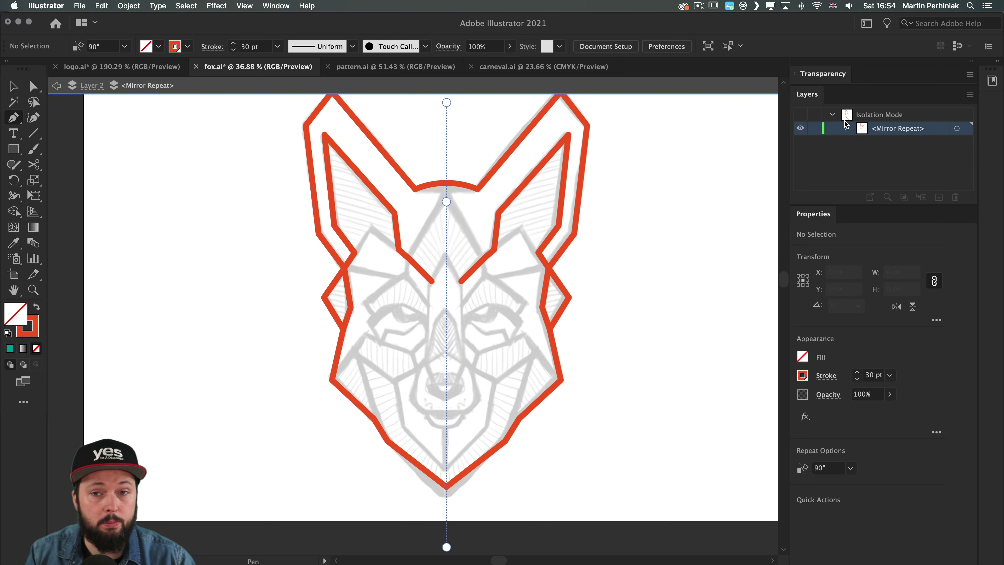
{"action": "left_click", "coordinate": [846, 128]}
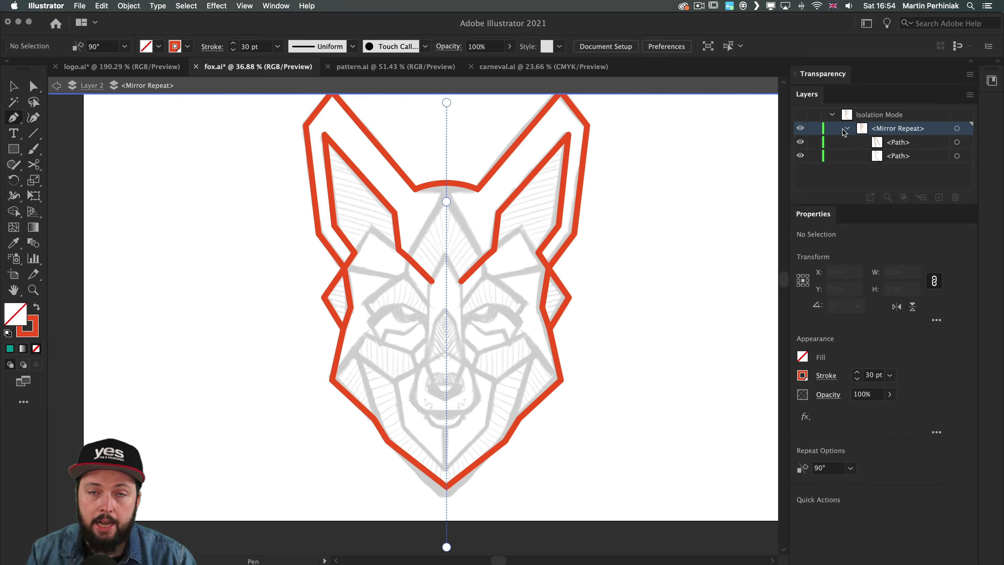
{"action": "left_click_drag", "start_coordinate": [615, 216], "coordinate": [613, 241]}
{"action": "key", "text": "space"}
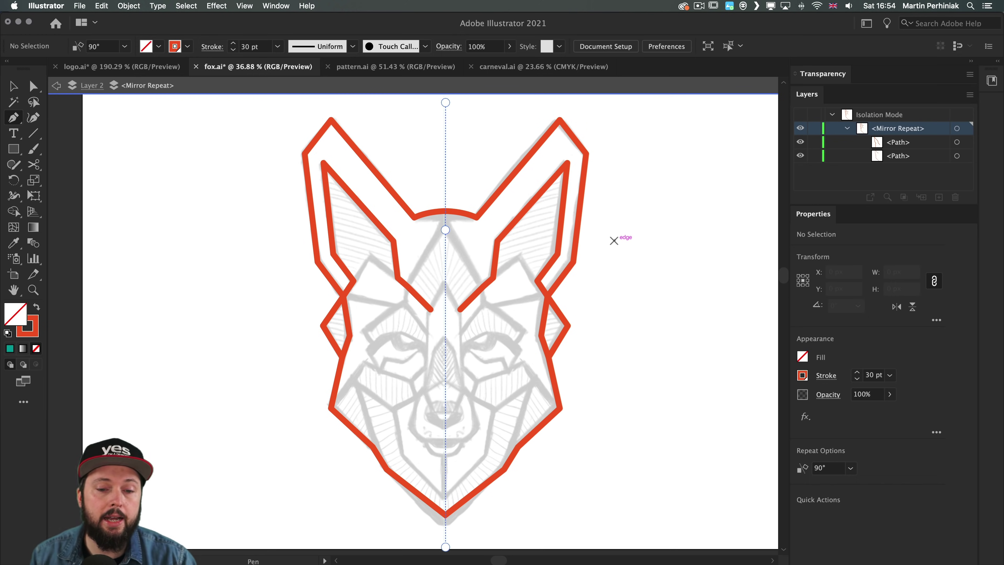
Step: Round the selected top left-ear corners to about 94 px with the live corner widget
{"action": "key", "text": "a"}
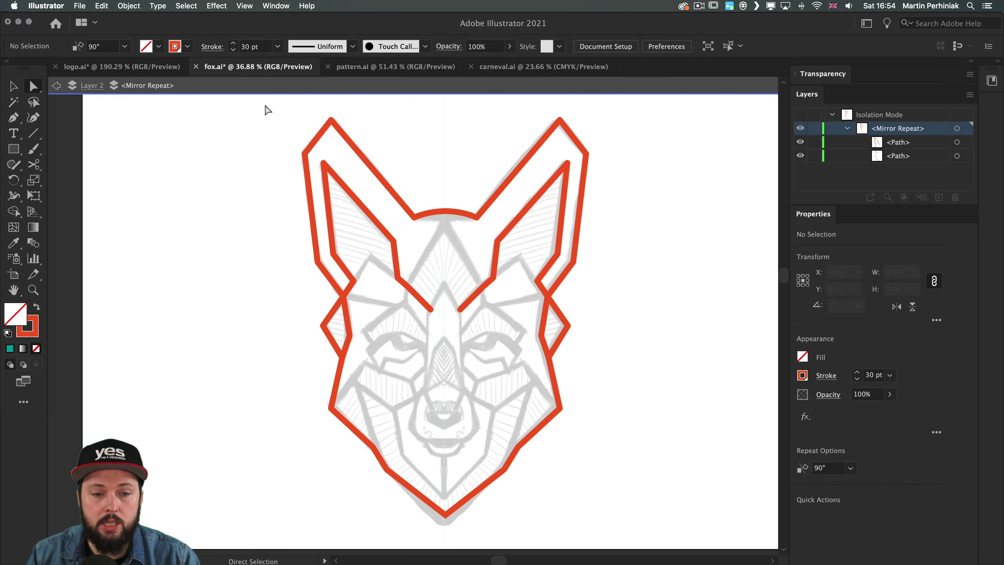
{"action": "left_click_drag", "start_coordinate": [264, 106], "coordinate": [334, 220]}
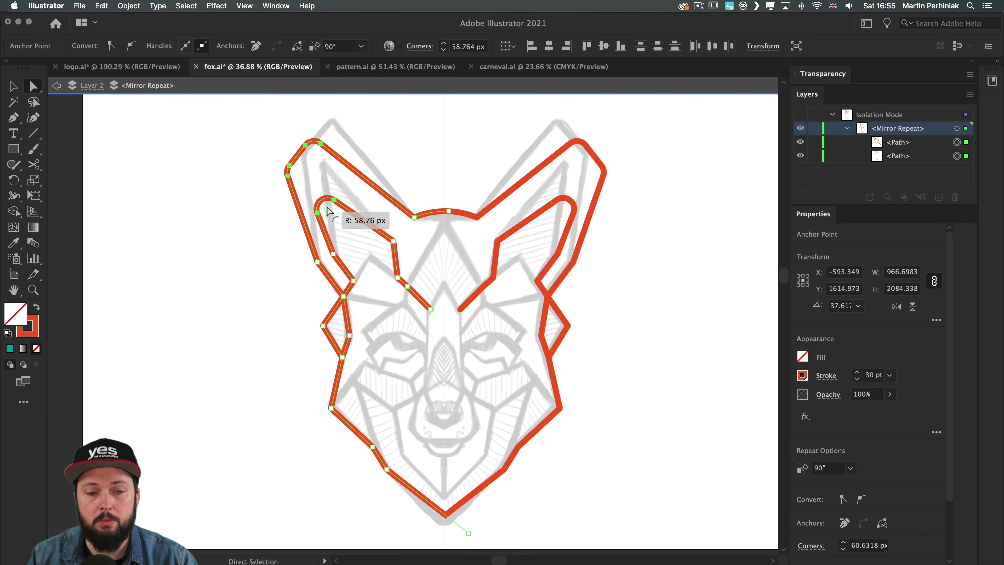
{"action": "mouse_move", "coordinate": [329, 211]}
{"action": "left_mouse_down"}
{"action": "mouse_move", "coordinate": [315, 197]}
{"action": "mouse_move", "coordinate": [342, 231]}
{"action": "mouse_move", "coordinate": [336, 207]}
{"action": "left_mouse_up"}
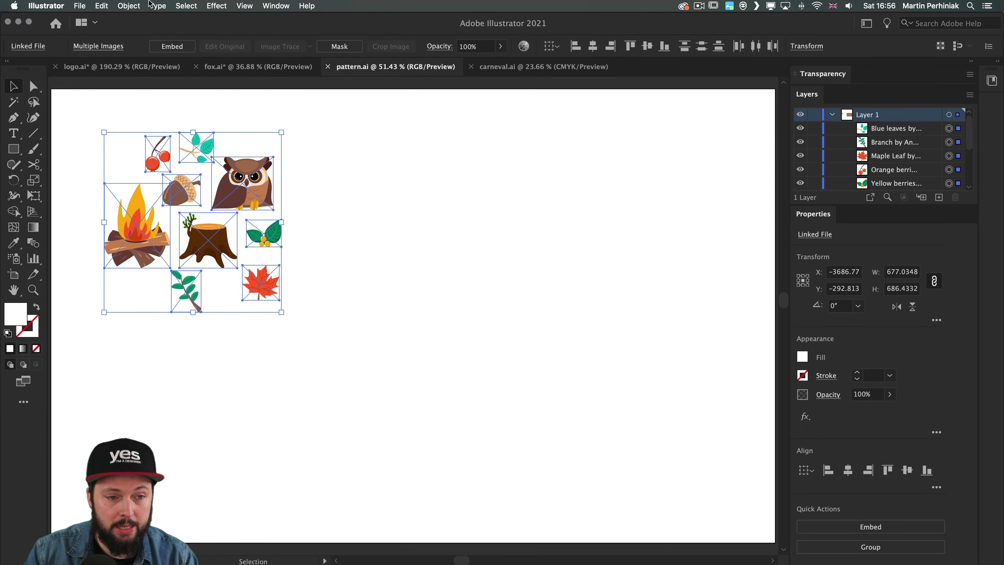
Step: Check that Object > Repeat is unavailable for linked files, then embed the forest illustrations
{"action": "left_click", "coordinate": [129, 6]}
{"action": "mouse_move", "coordinate": [200, 269]}
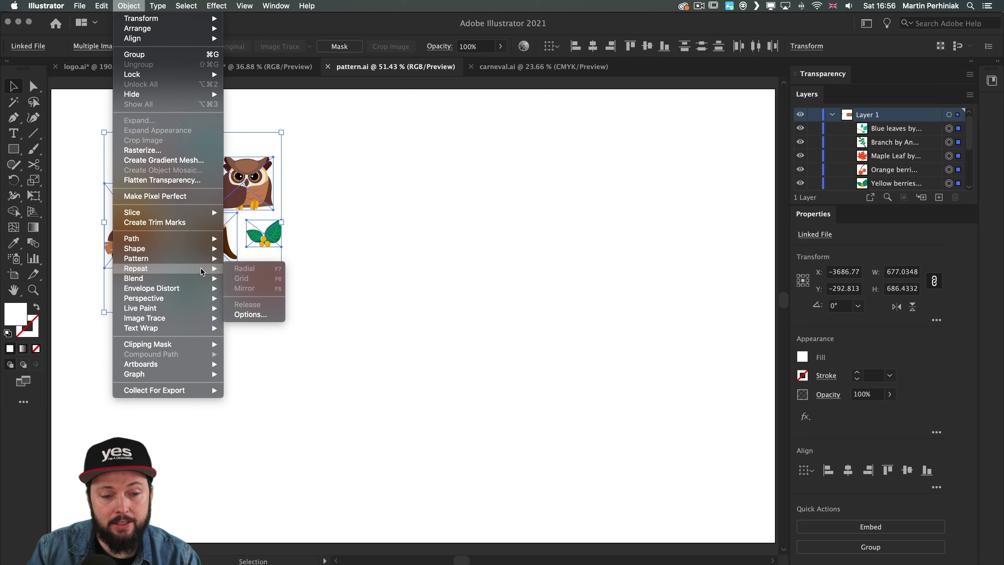
{"action": "left_click", "coordinate": [359, 244]}
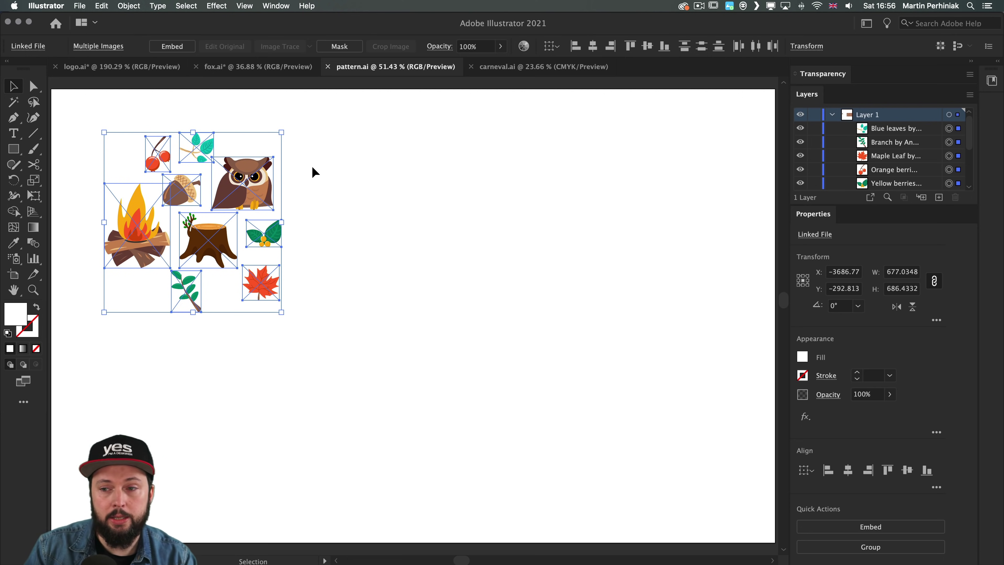
{"action": "left_click", "coordinate": [171, 48]}
{"action": "left_click", "coordinate": [171, 47]}
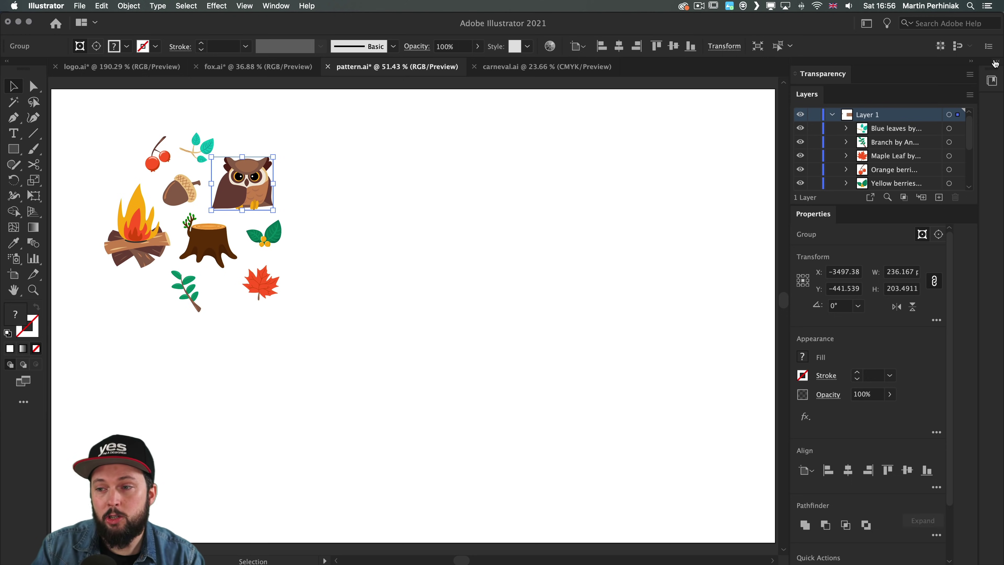
Step: Open the Forest Friends library and browse its Colors, Small details, Animals and Plants groups
{"action": "left_click", "coordinate": [992, 82]}
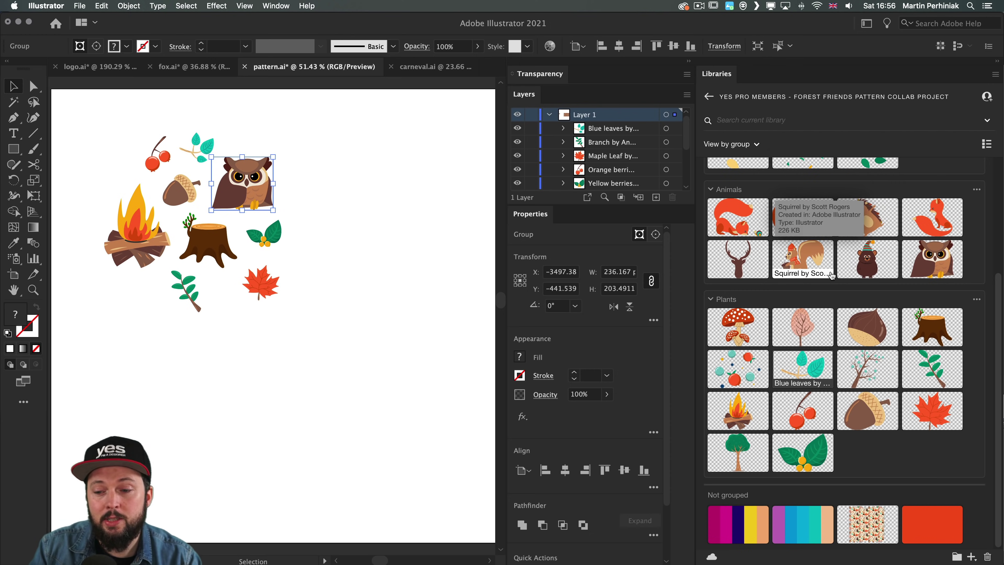
{"action": "scroll", "coordinate": [937, 283], "scroll_direction": "up", "scroll_amount": 5}
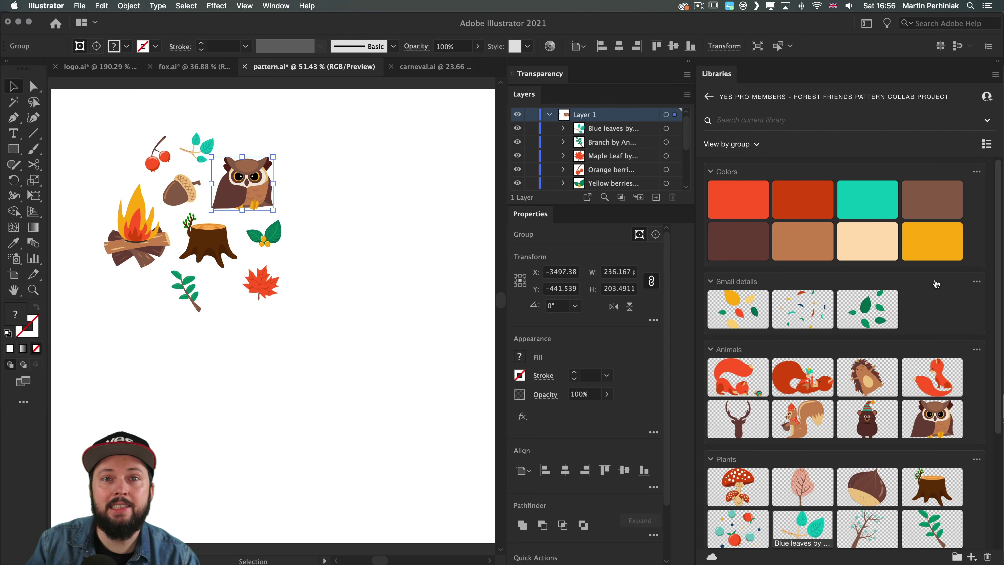
{"action": "scroll", "coordinate": [935, 284], "scroll_direction": "down", "scroll_amount": 1}
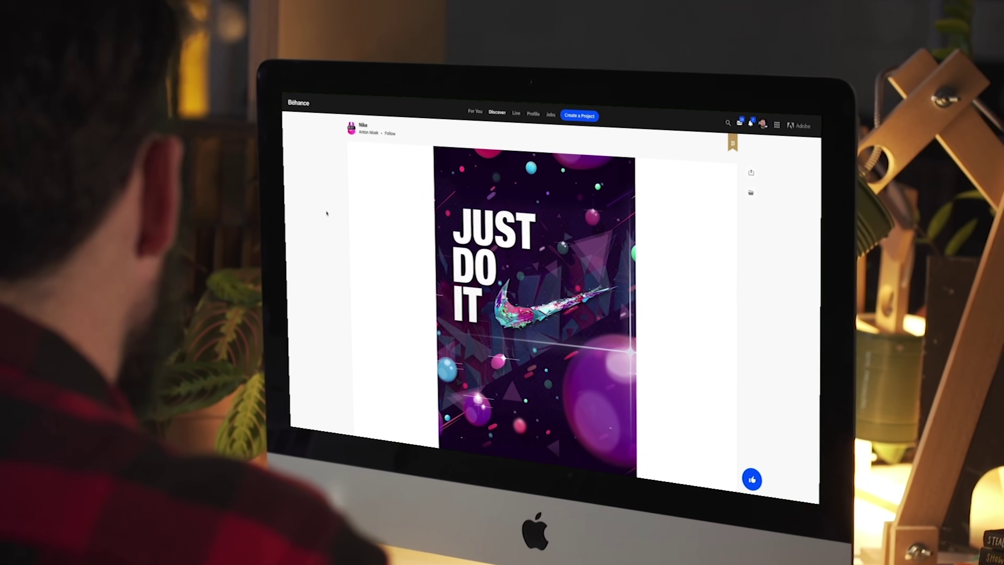
Step: Scroll through the Behance project page down to the gallery of illustration thumbnails
{"action": "scroll", "coordinate": [331, 203], "scroll_direction": "down", "scroll_amount": 5}
{"action": "scroll", "coordinate": [327, 206], "scroll_direction": "down", "scroll_amount": 4}
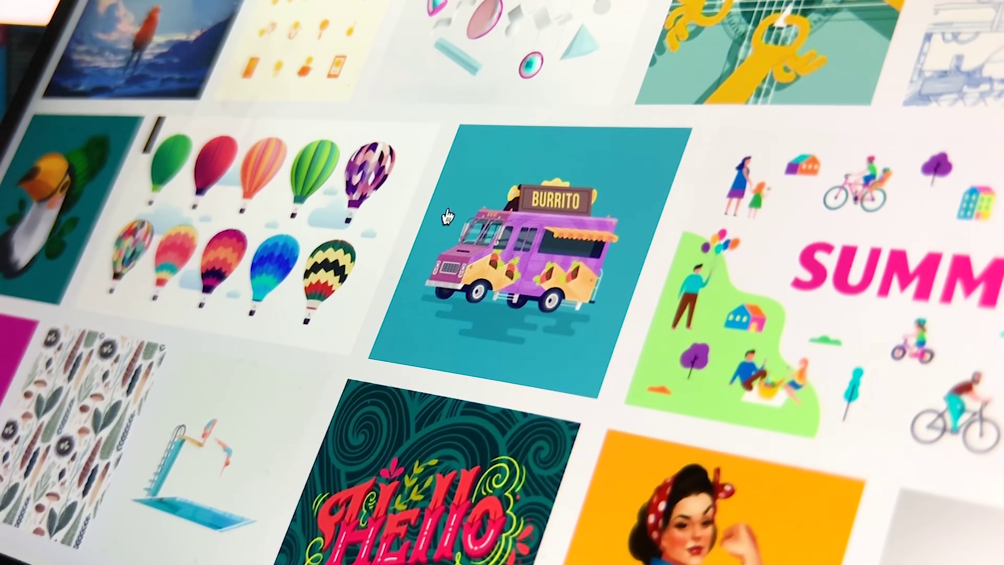
{"action": "scroll", "coordinate": [447, 215], "scroll_direction": "down", "scroll_amount": 10}
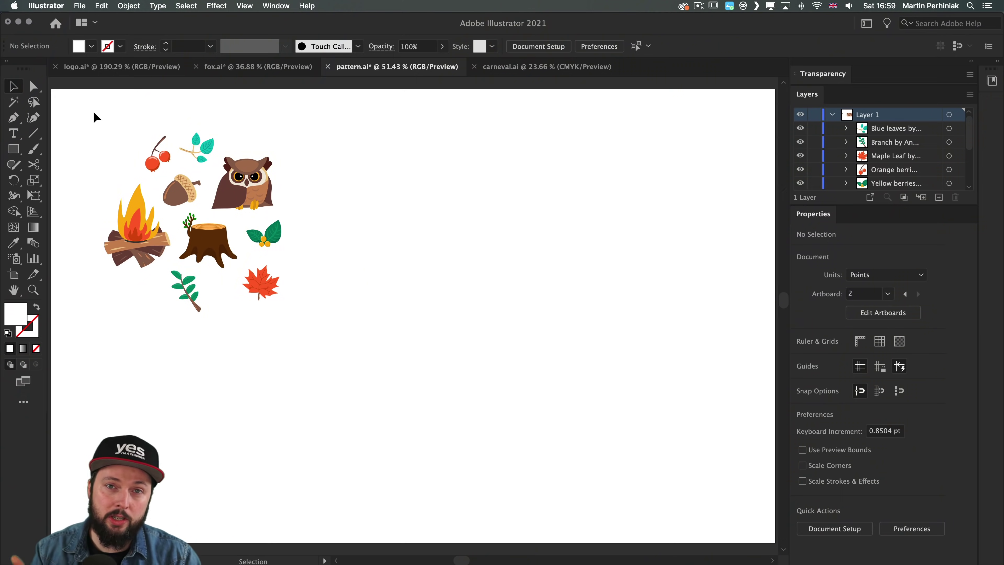
Step: Select all the forest illustrations and turn them into a Grid Repeat
{"action": "left_click_drag", "start_coordinate": [94, 111], "coordinate": [334, 319]}
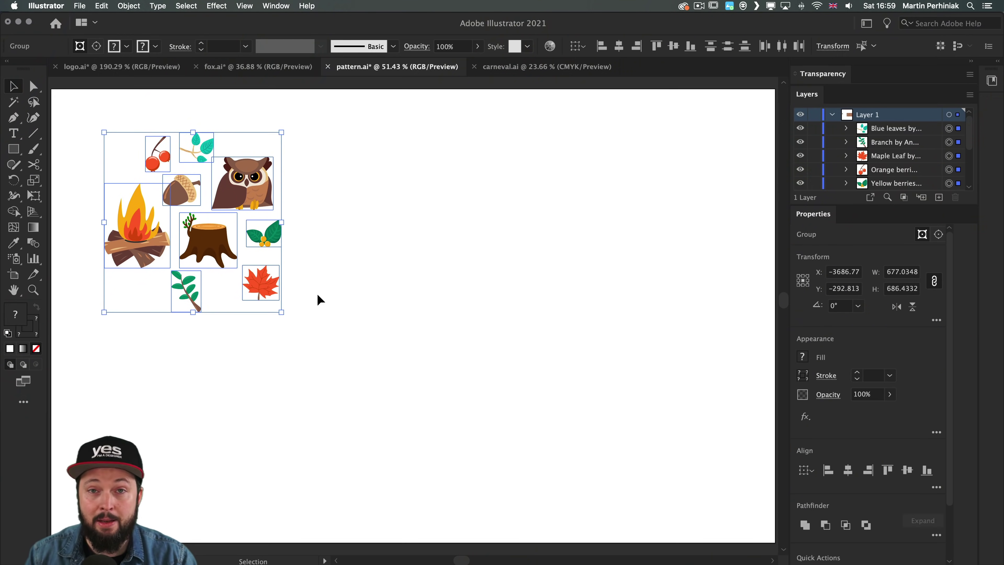
{"action": "left_click", "coordinate": [126, 4]}
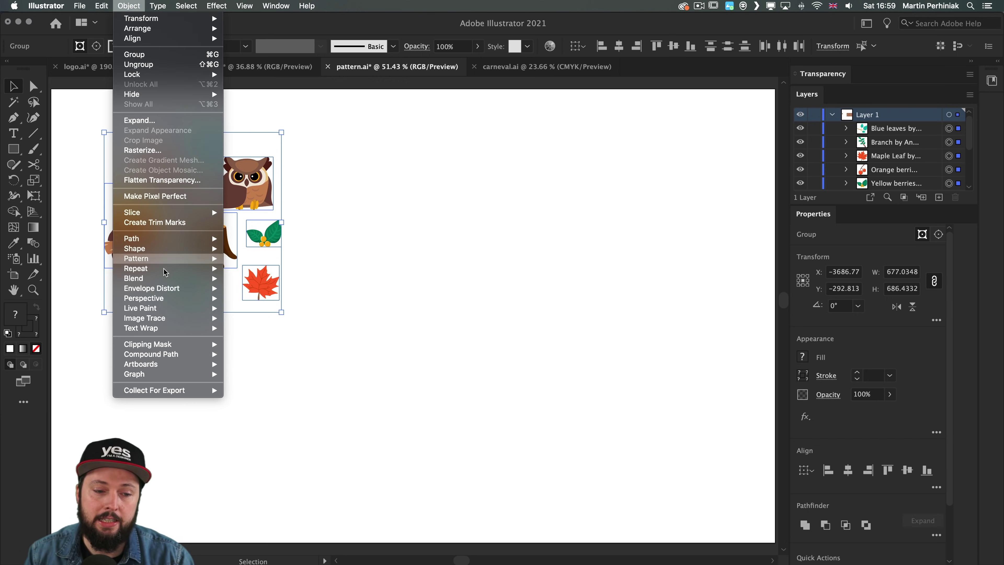
{"action": "mouse_move", "coordinate": [213, 268]}
{"action": "left_click", "coordinate": [273, 279]}
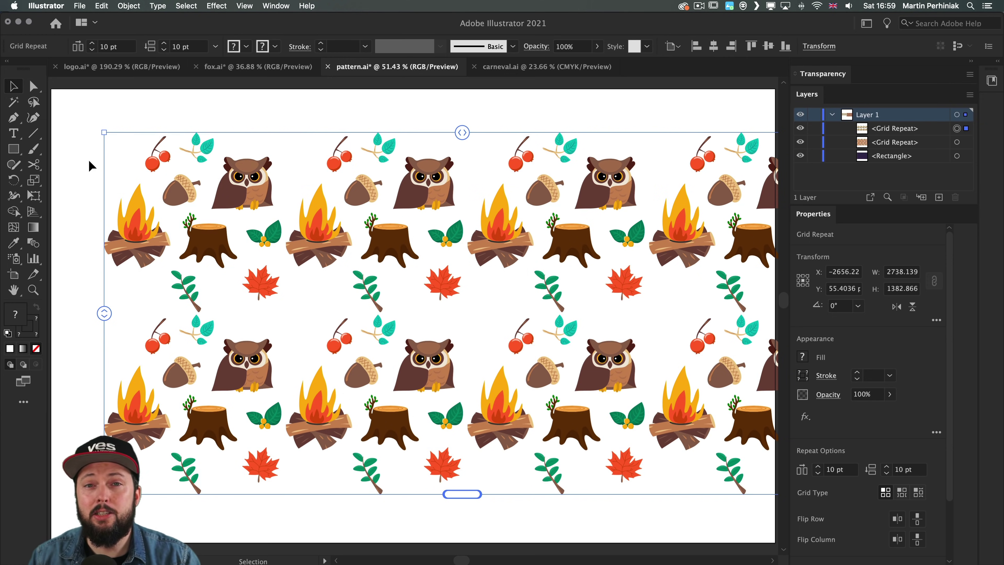
Step: Look over Object > Pattern without choosing anything, then enter the grid repeat's tile editing
{"action": "left_click", "coordinate": [126, 6]}
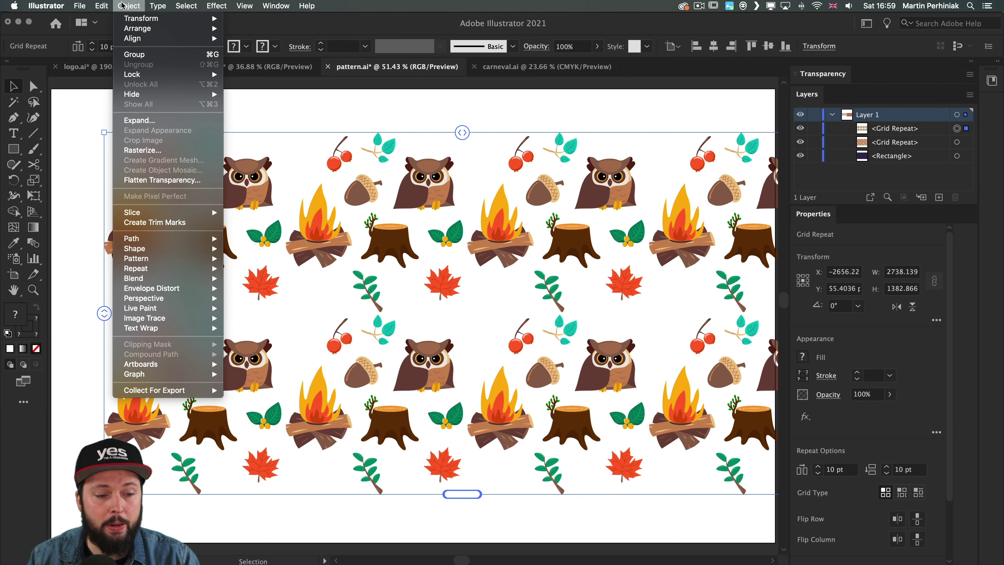
{"action": "mouse_move", "coordinate": [150, 262]}
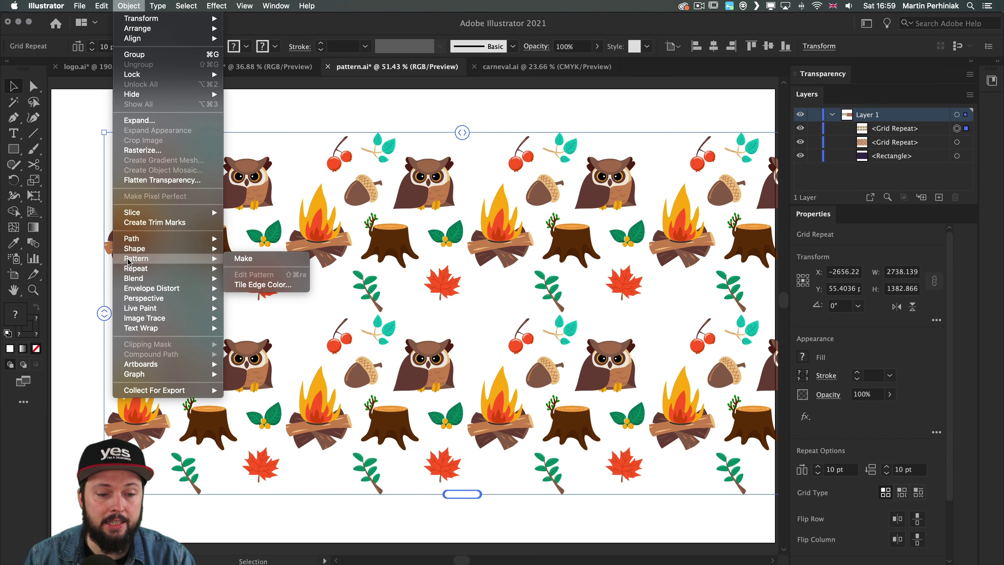
{"action": "left_click", "coordinate": [90, 271]}
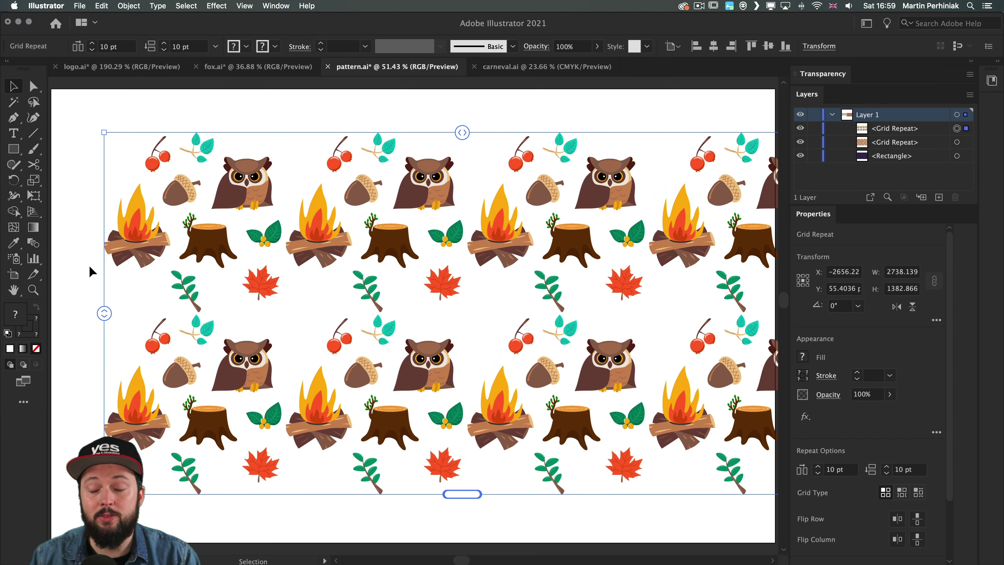
{"action": "double_click", "coordinate": [383, 183]}
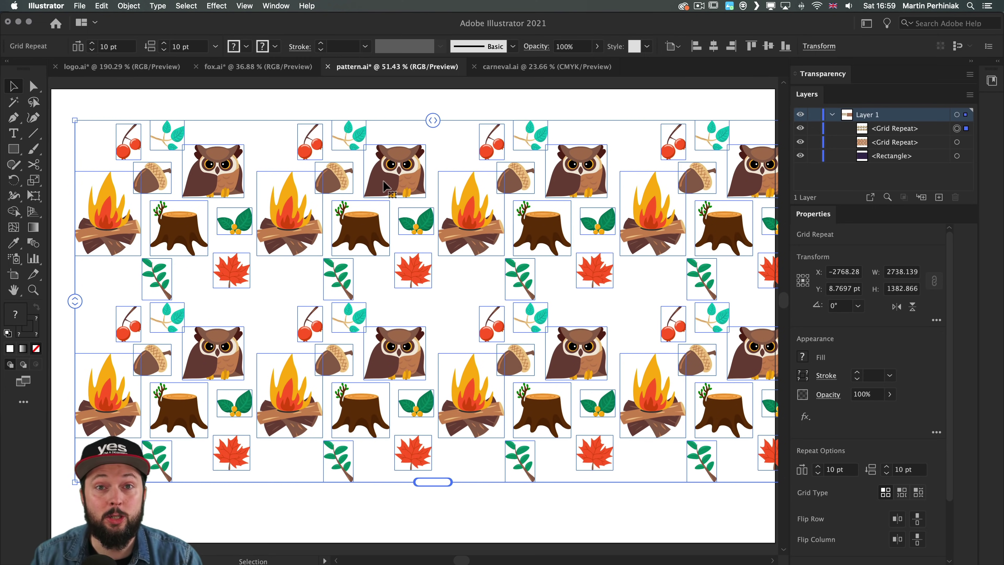
Step: Leave tile editing and resize the grid repeat's width and height, adjusting its columns and rows
{"action": "key", "text": "Escape"}
{"action": "scroll", "coordinate": [341, 232], "scroll_direction": "down", "scroll_amount": 1}
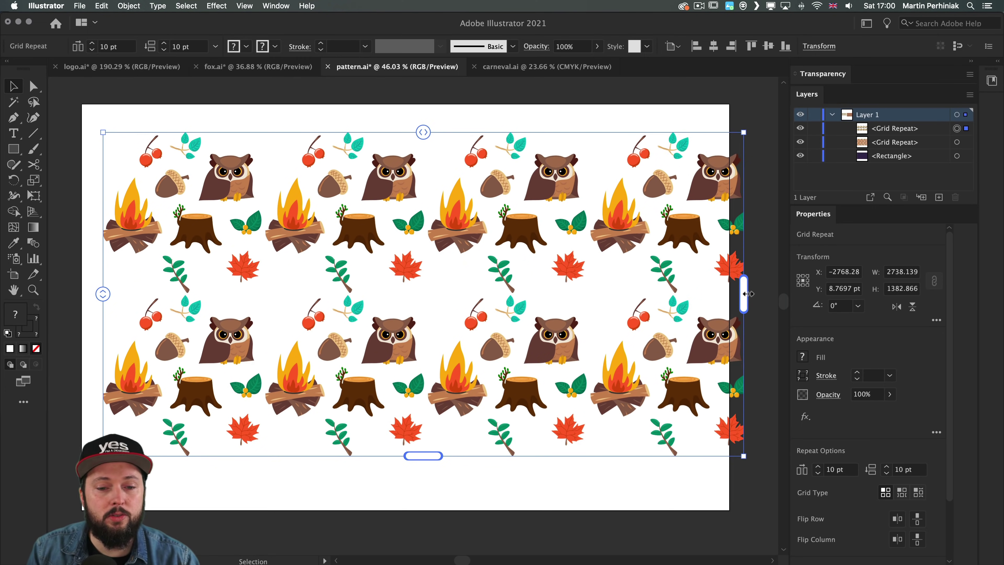
{"action": "left_click_drag", "start_coordinate": [746, 294], "coordinate": [634, 292]}
{"action": "left_click_drag", "start_coordinate": [369, 457], "coordinate": [369, 513]}
{"action": "left_click_drag", "start_coordinate": [634, 321], "coordinate": [737, 320]}
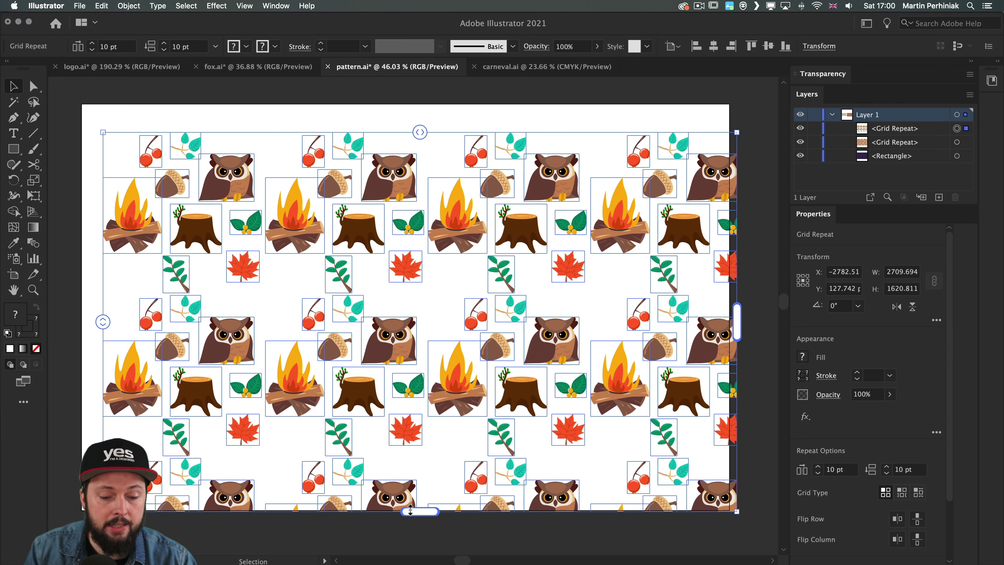
{"action": "mouse_move", "coordinate": [410, 511]}
{"action": "left_mouse_down"}
{"action": "mouse_move", "coordinate": [411, 475]}
{"action": "mouse_move", "coordinate": [410, 495]}
{"action": "left_mouse_up"}
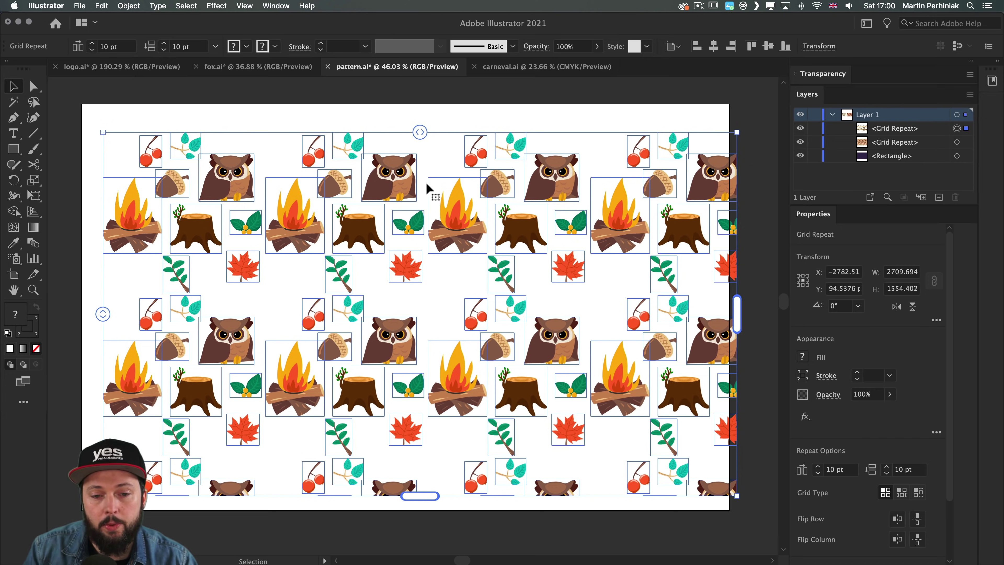
Step: Set the grid spacing to −138.867 pt horizontally and −121.1 pt vertically so tiles overlap
{"action": "left_click_drag", "start_coordinate": [419, 131], "coordinate": [441, 136]}
{"action": "mouse_move", "coordinate": [104, 321]}
{"action": "left_mouse_down"}
{"action": "mouse_move", "coordinate": [106, 260]}
{"action": "mouse_move", "coordinate": [105, 332]}
{"action": "mouse_move", "coordinate": [104, 313]}
{"action": "left_mouse_up"}
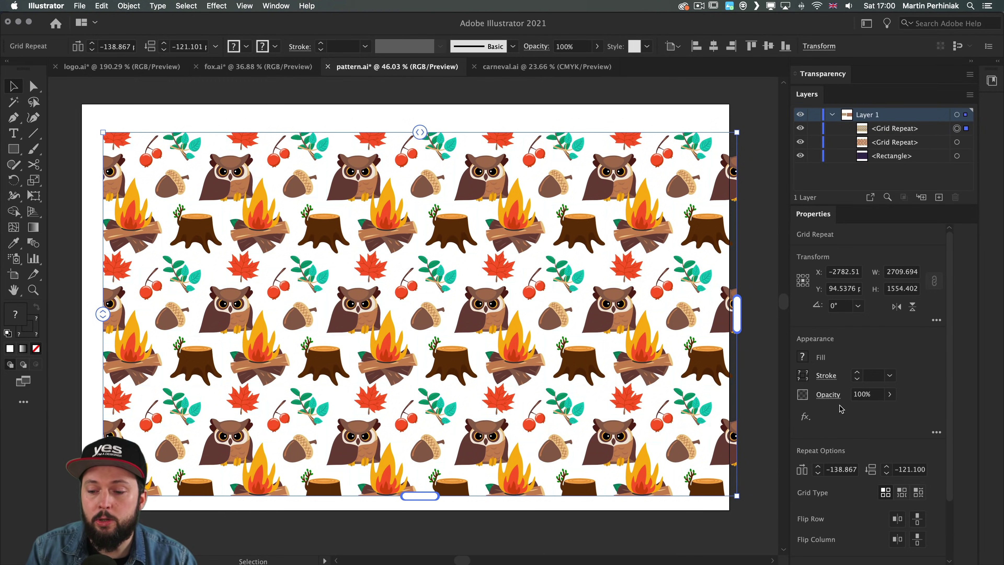
{"action": "scroll", "coordinate": [840, 409], "scroll_direction": "down", "scroll_amount": 2}
Step: Change the repeat's Grid Type to Brick by Column, leaving horizontal spacing unchanged
{"action": "left_click", "coordinate": [837, 397]}
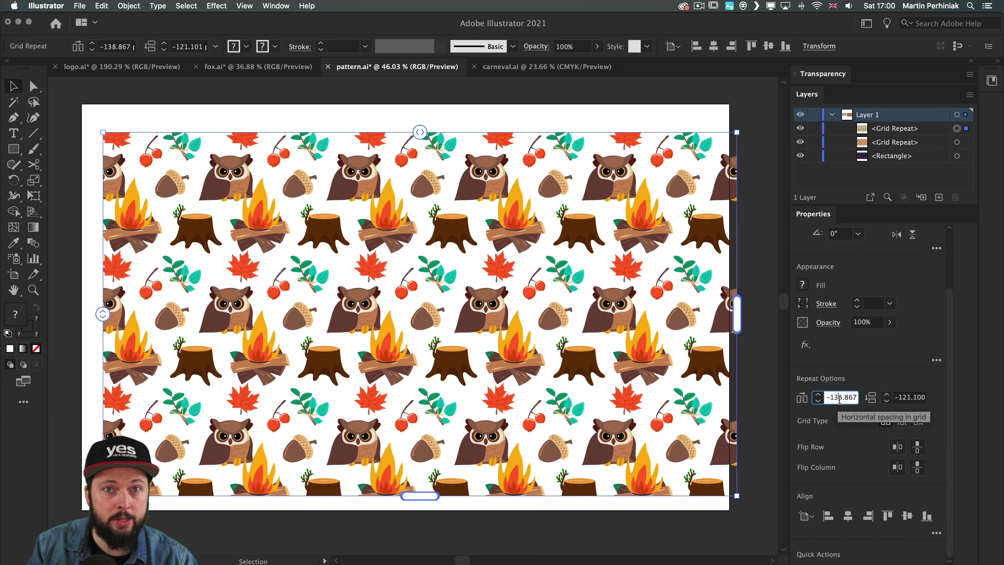
{"action": "left_click", "coordinate": [839, 431]}
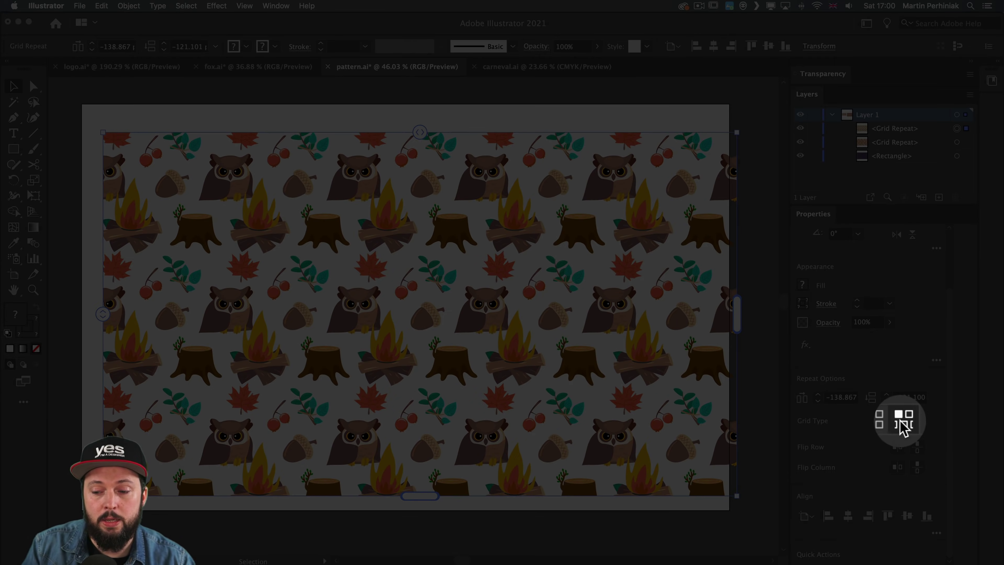
{"action": "left_click", "coordinate": [901, 421]}
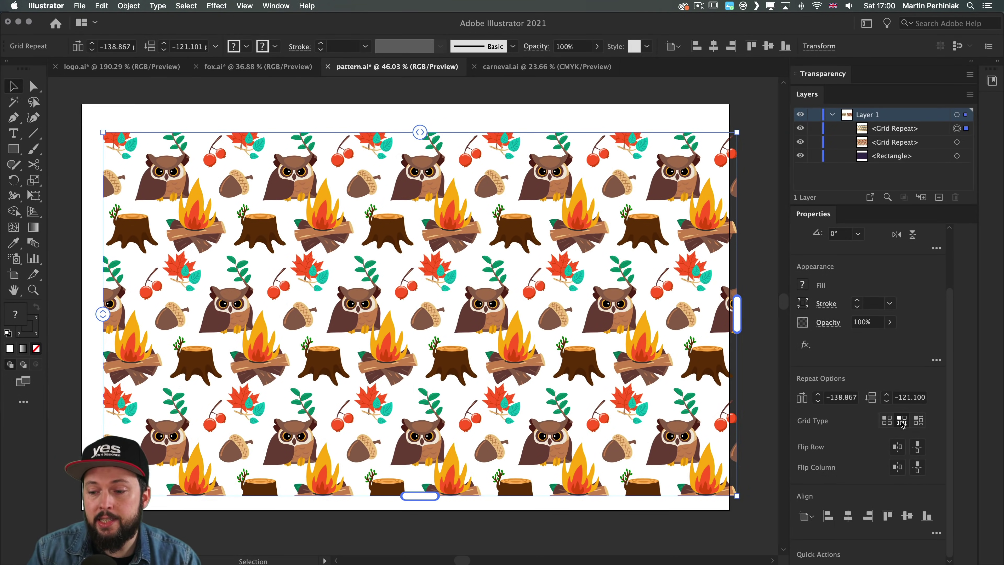
{"action": "left_click", "coordinate": [918, 420]}
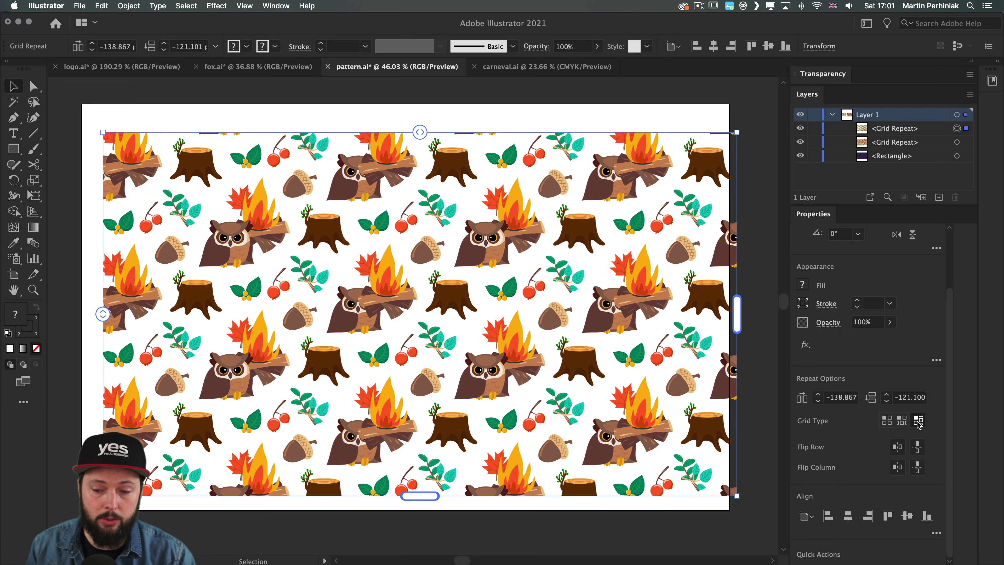
Step: Enable horizontal Flip Row and Flip Column, trying then removing the vertical column flip
{"action": "left_click", "coordinate": [896, 451]}
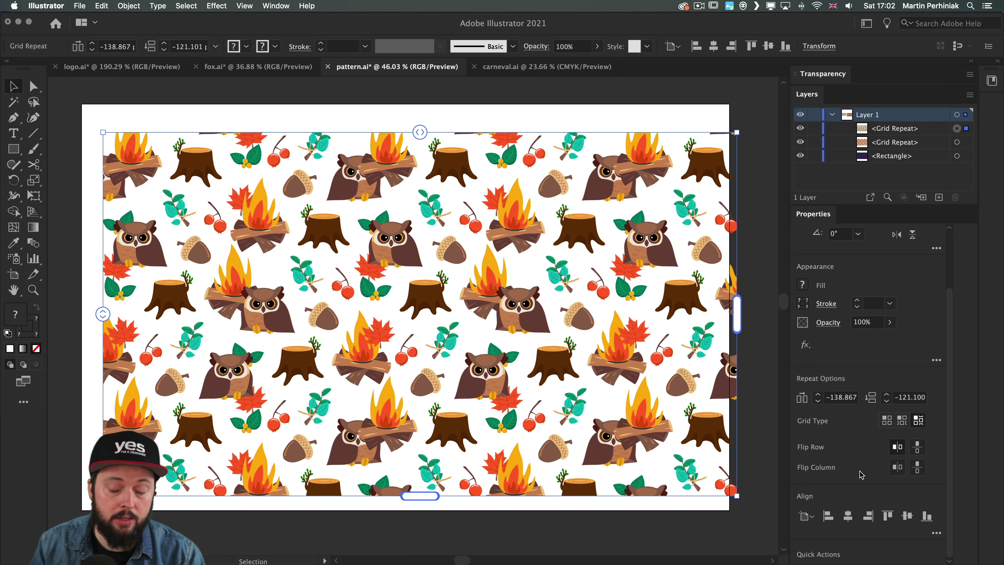
{"action": "left_click", "coordinate": [898, 468]}
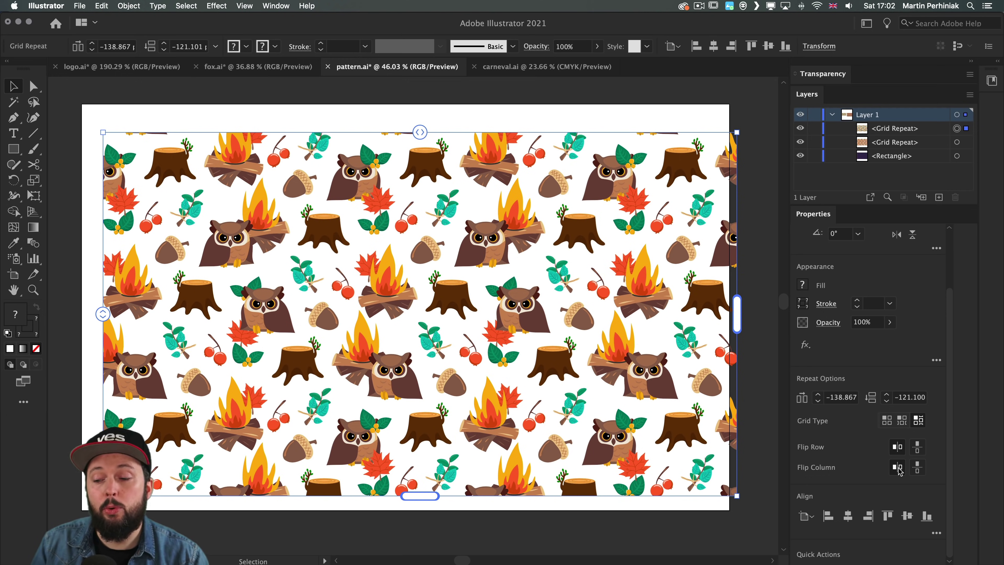
{"action": "left_click", "coordinate": [917, 468]}
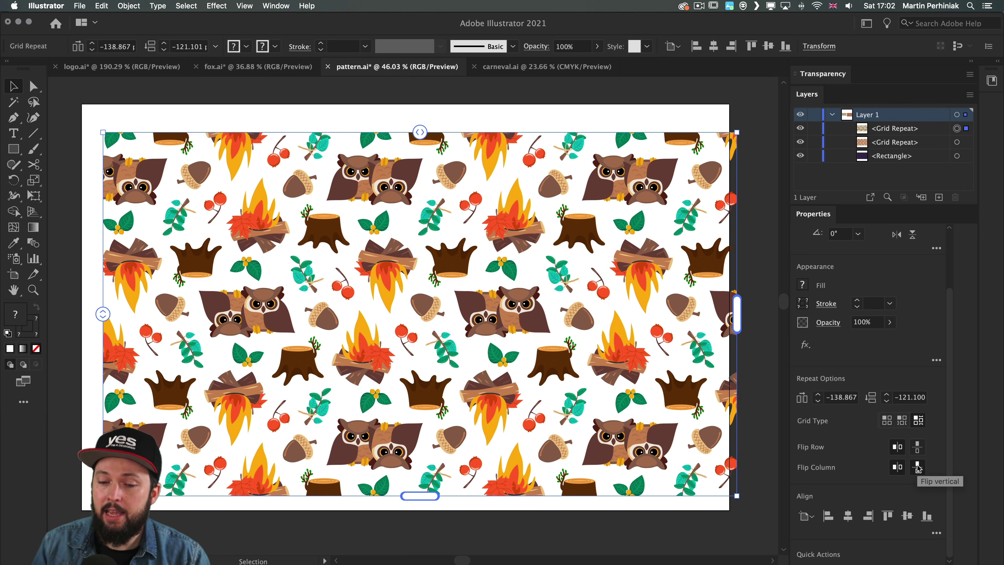
{"action": "left_click", "coordinate": [917, 467]}
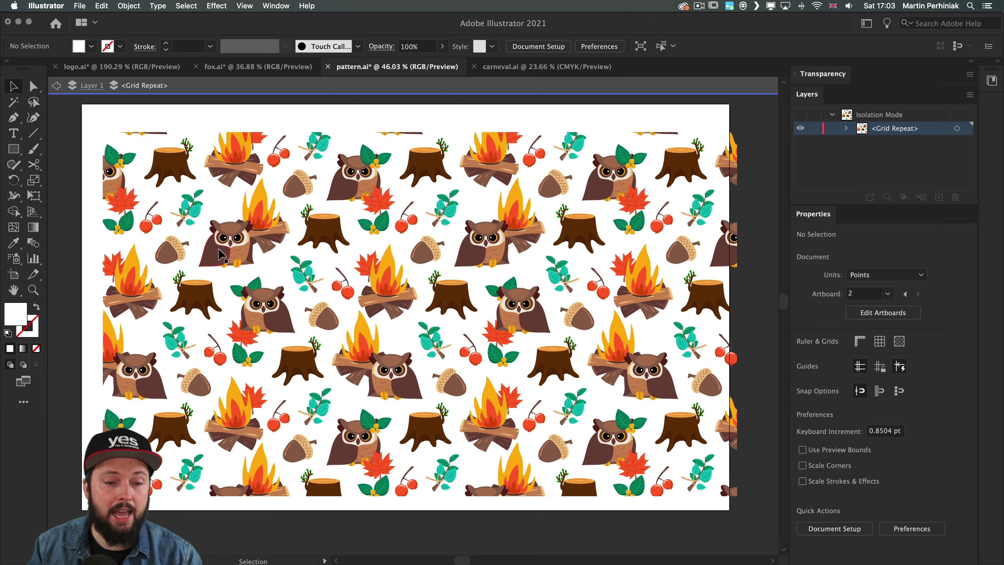
Step: Reposition the owl, add a horizontally flipped copy to its left, and return to the Grid Repeat
{"action": "left_click", "coordinate": [227, 251]}
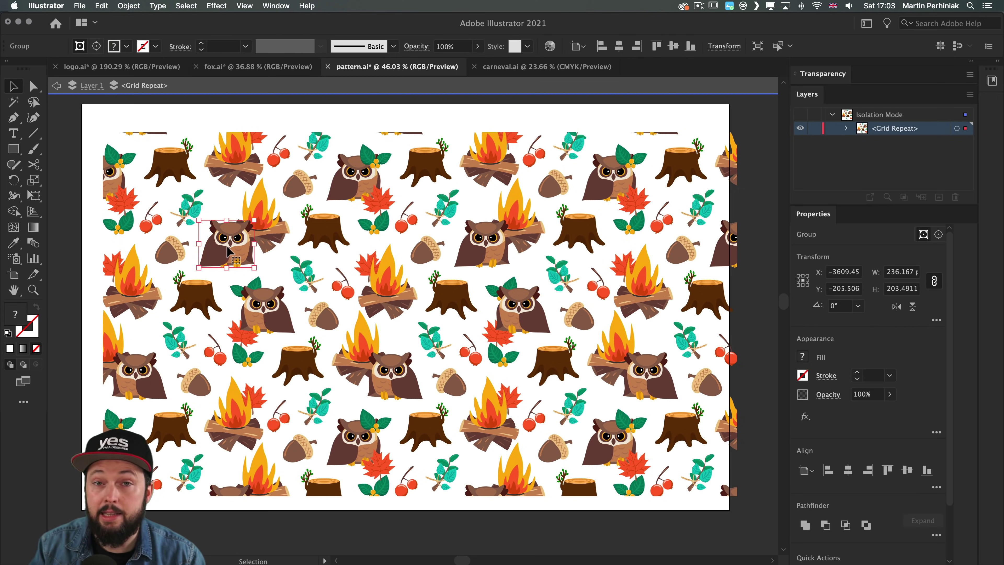
{"action": "double_click", "coordinate": [228, 252]}
{"action": "left_click_drag", "start_coordinate": [241, 247], "coordinate": [222, 209]}
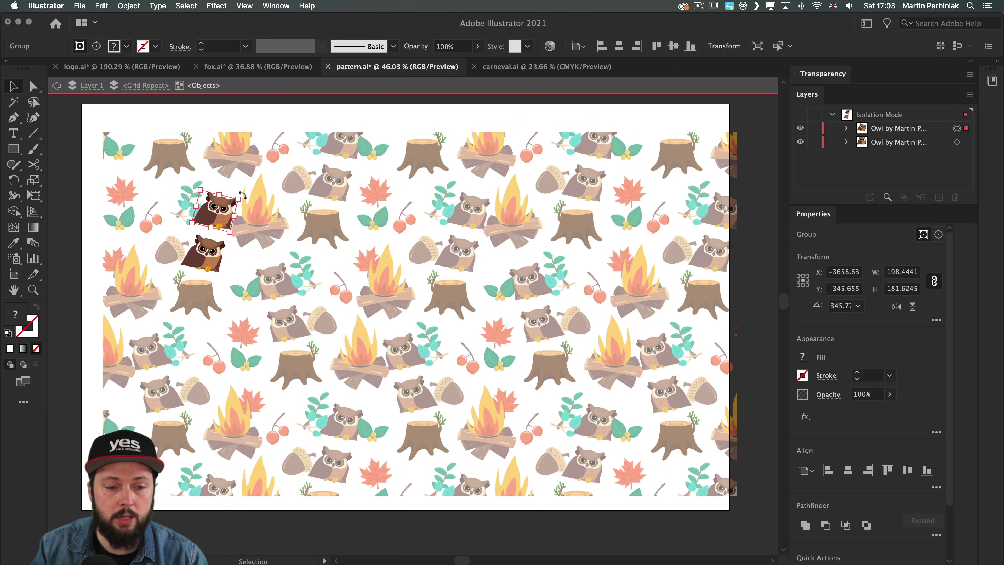
{"action": "left_click", "coordinate": [895, 308]}
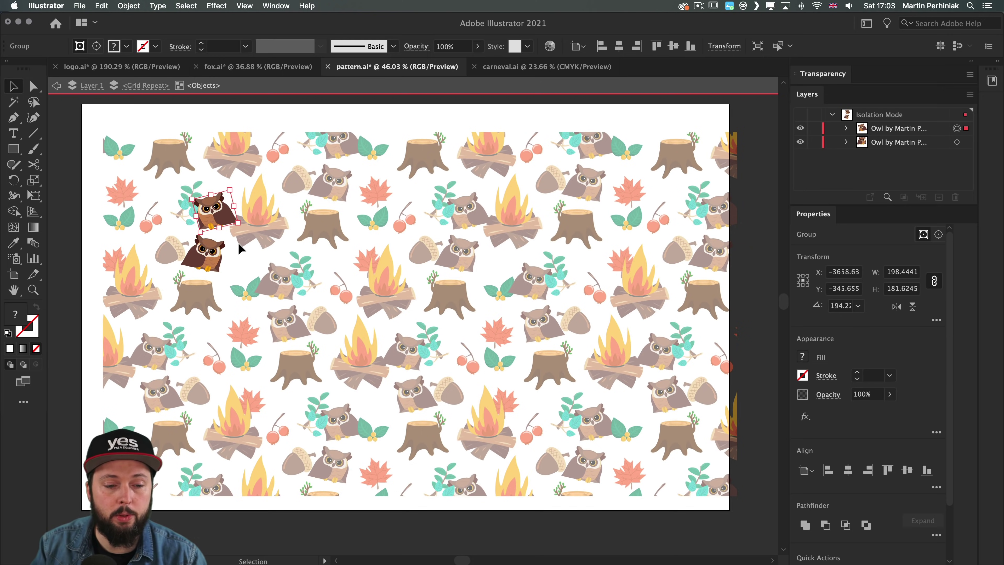
{"action": "left_click_drag", "start_coordinate": [223, 221], "coordinate": [149, 237]}
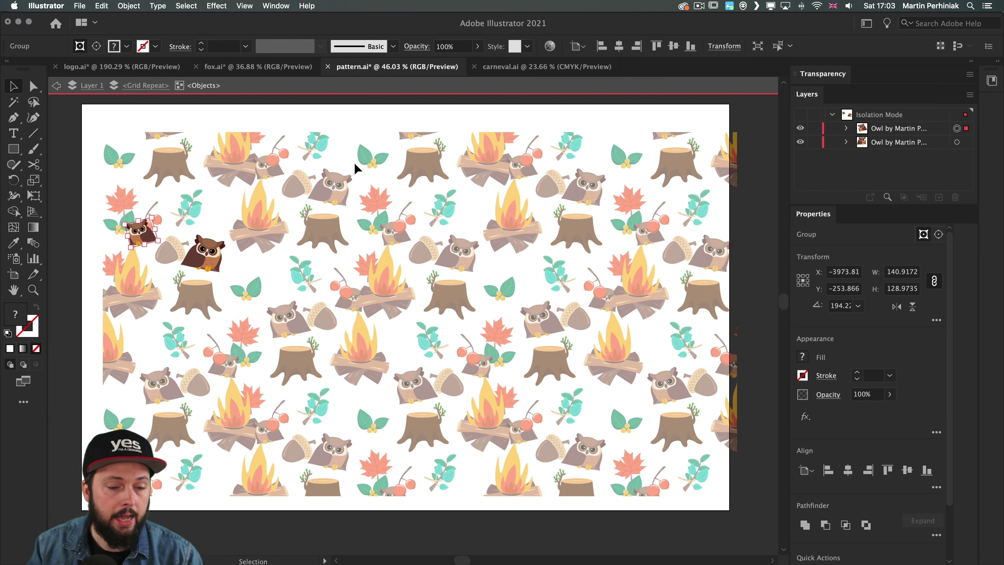
{"action": "left_click", "coordinate": [141, 94]}
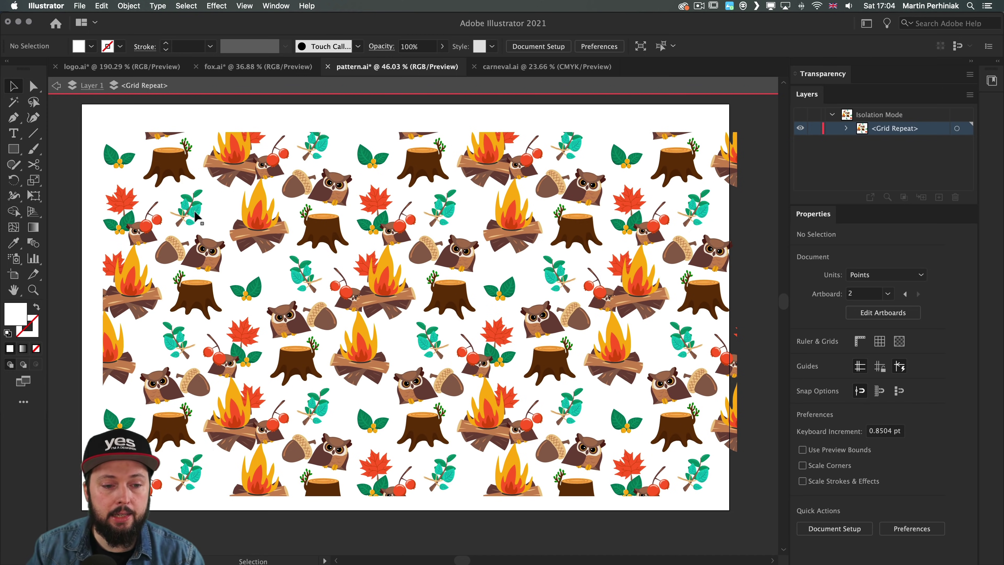
Step: Reposition the teal leaf sprig, another leaf, the acorn and the green leaf cluster within the tile
{"action": "left_click_drag", "start_coordinate": [189, 210], "coordinate": [222, 221]}
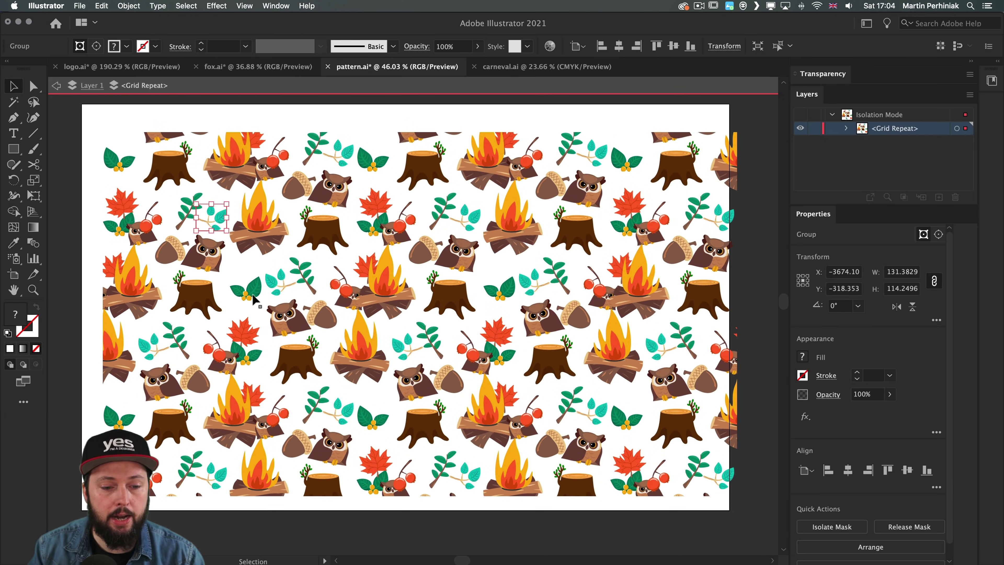
{"action": "left_click_drag", "start_coordinate": [257, 306], "coordinate": [243, 294]}
{"action": "left_click_drag", "start_coordinate": [170, 249], "coordinate": [163, 255]}
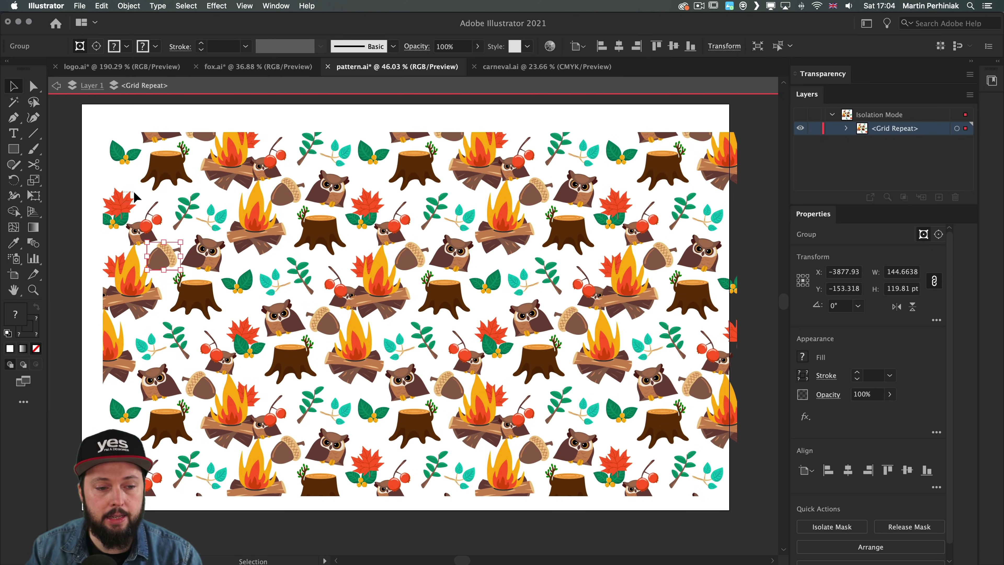
{"action": "left_click", "coordinate": [143, 200]}
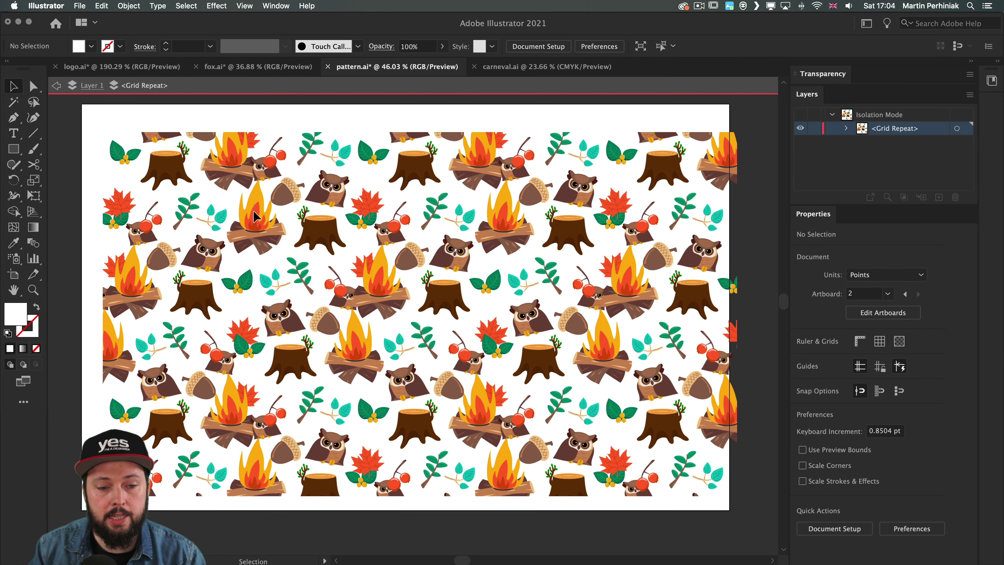
{"action": "mouse_move", "coordinate": [249, 284]}
{"action": "left_mouse_down"}
{"action": "mouse_move", "coordinate": [216, 296]}
{"action": "mouse_move", "coordinate": [221, 283]}
{"action": "mouse_move", "coordinate": [245, 284]}
{"action": "left_mouse_up"}
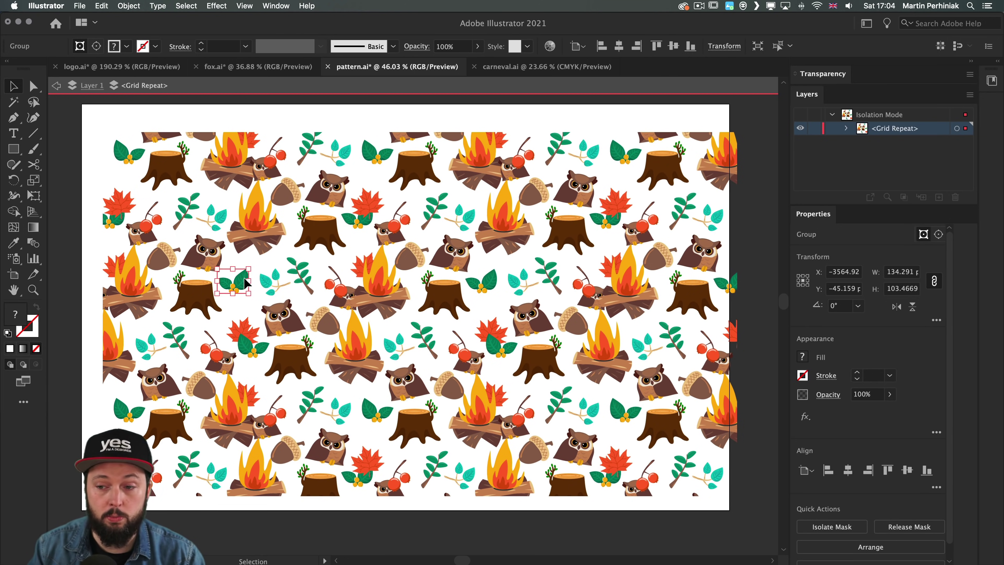
Step: Move the leaf-berry group down beside the tree stump and bring it to the front
{"action": "left_click", "coordinate": [842, 129]}
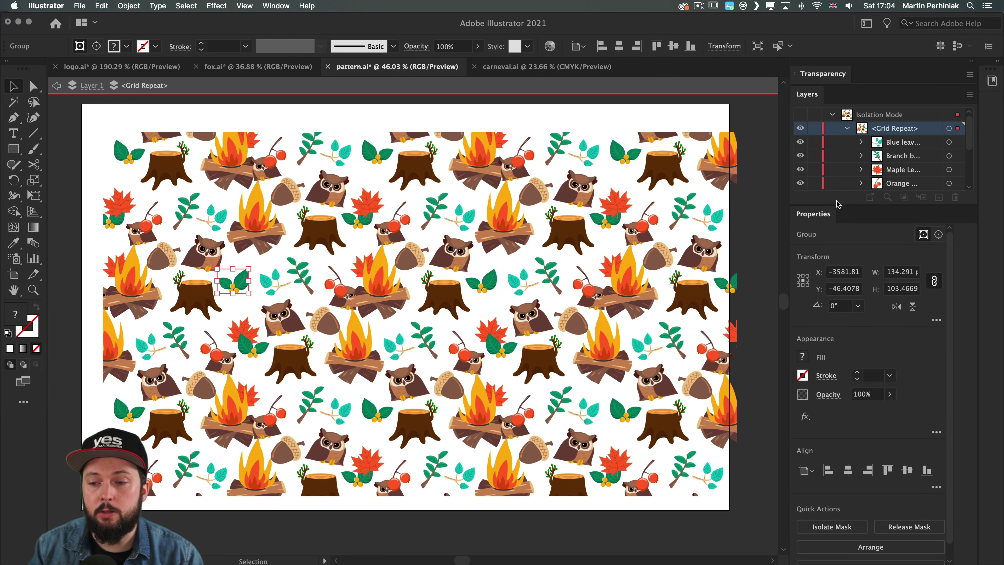
{"action": "left_click_drag", "start_coordinate": [837, 204], "coordinate": [838, 251]}
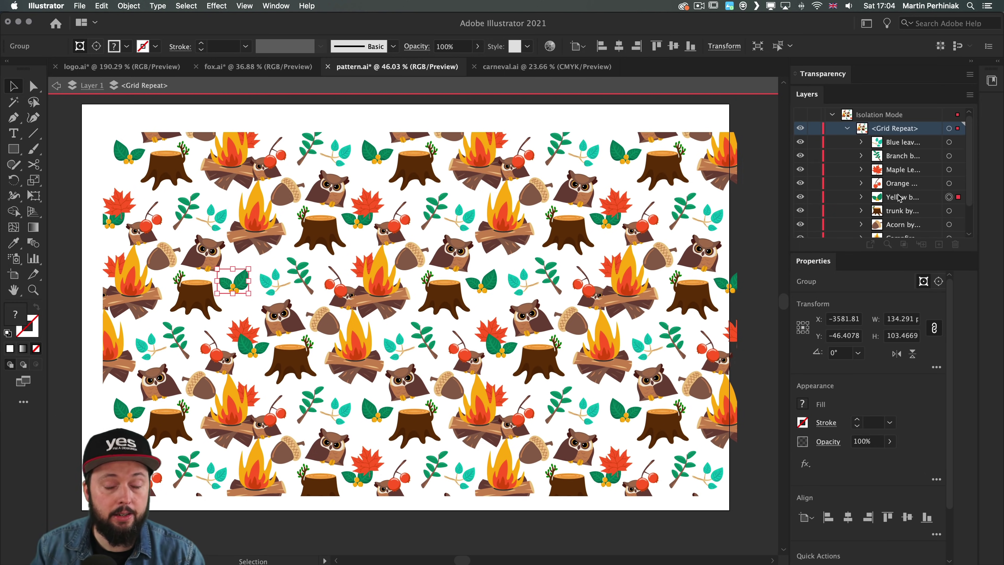
{"action": "scroll", "coordinate": [191, 277], "scroll_direction": "up", "scroll_amount": 5}
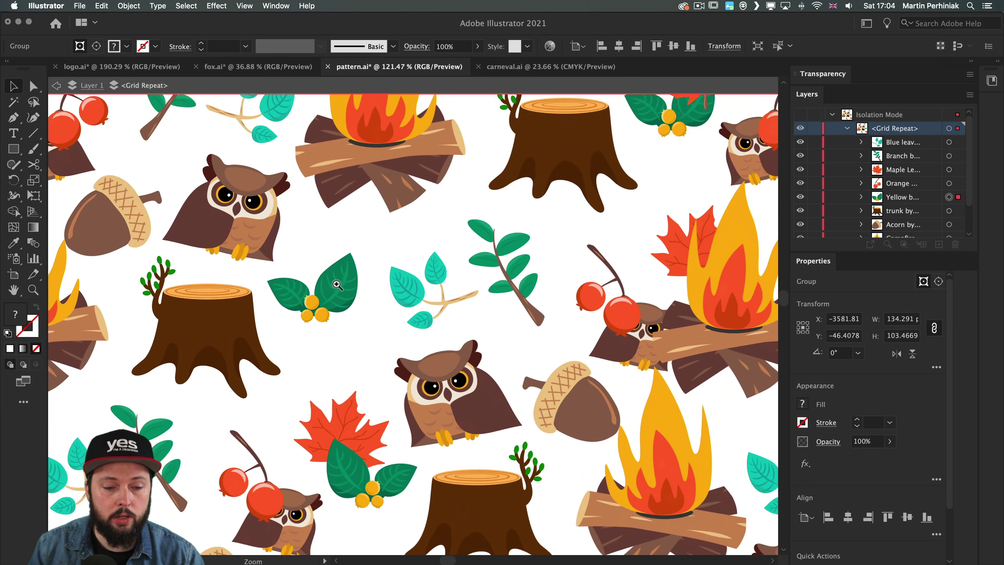
{"action": "left_click_drag", "start_coordinate": [347, 294], "coordinate": [316, 225]}
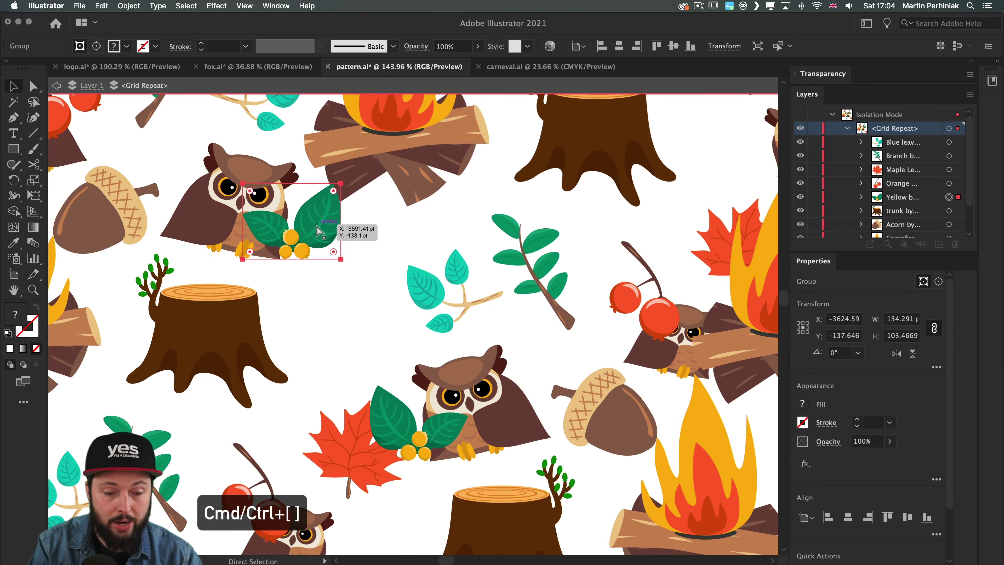
{"action": "key", "text": "super+bracketleft"}
{"action": "key", "text": "super+shift+bracketright"}
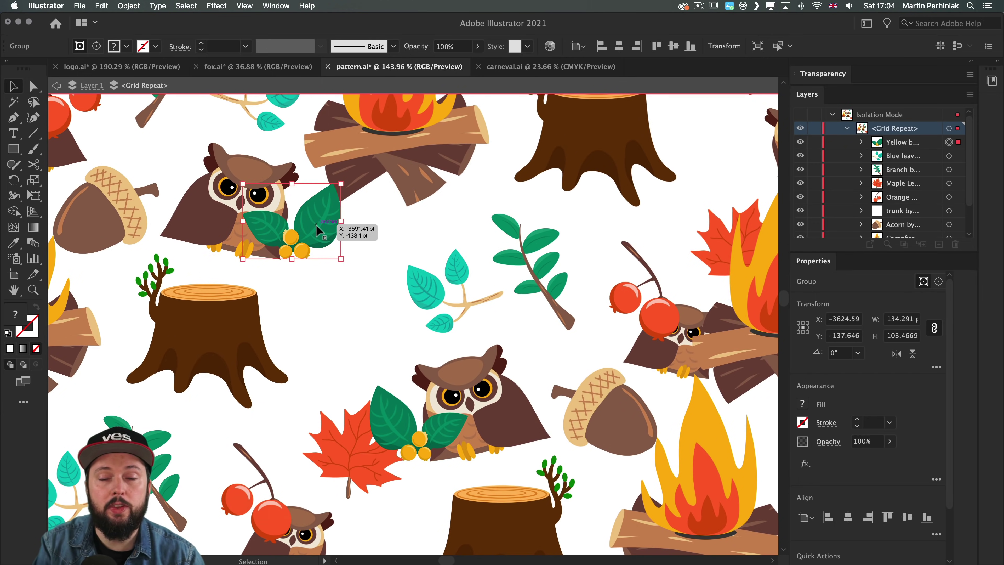
{"action": "left_click_drag", "start_coordinate": [316, 224], "coordinate": [338, 288]}
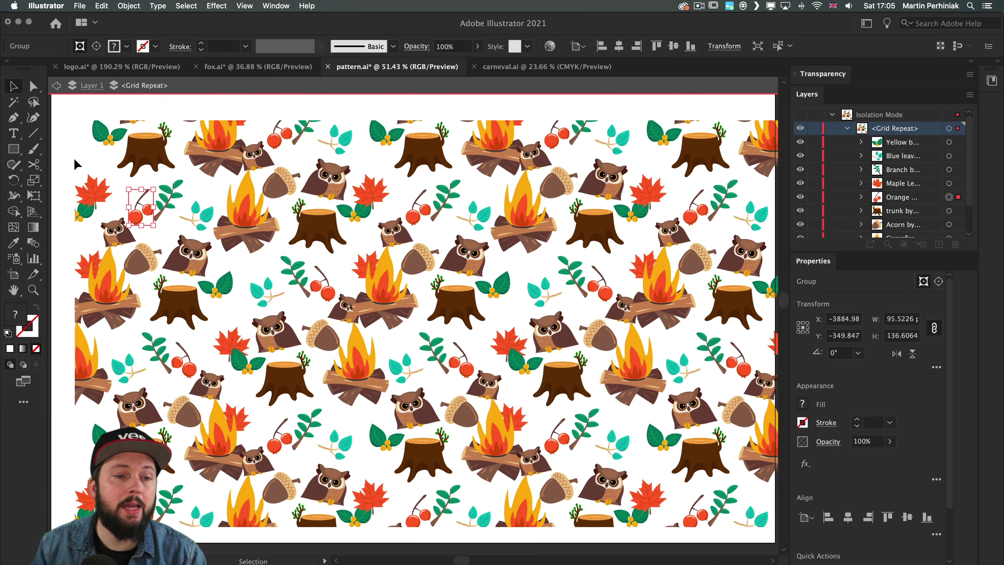
{"action": "left_click", "coordinate": [71, 167]}
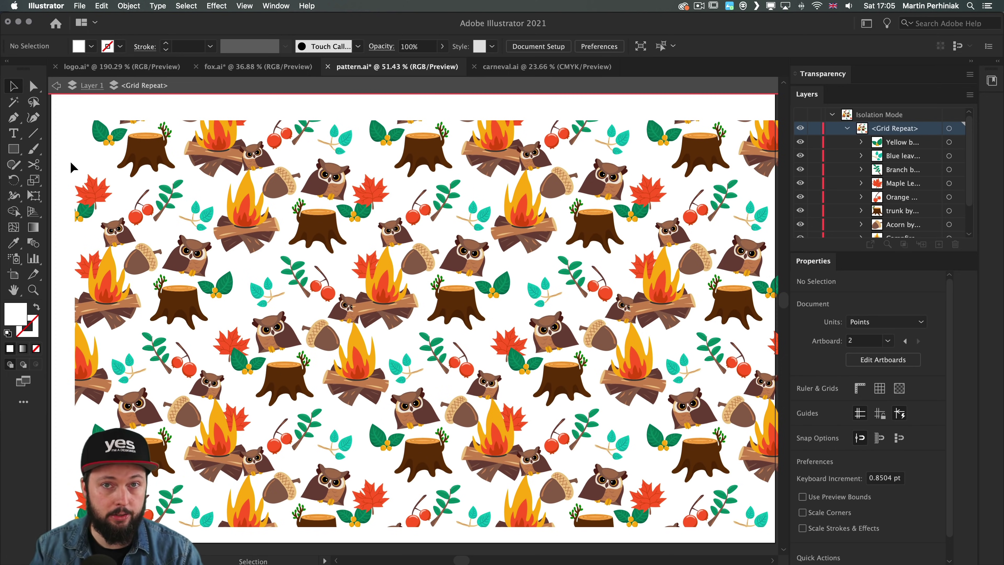
Step: Exit isolation and duplicate the purple rectangle onto the white woodland pattern as its background
{"action": "double_click", "coordinate": [666, 98]}
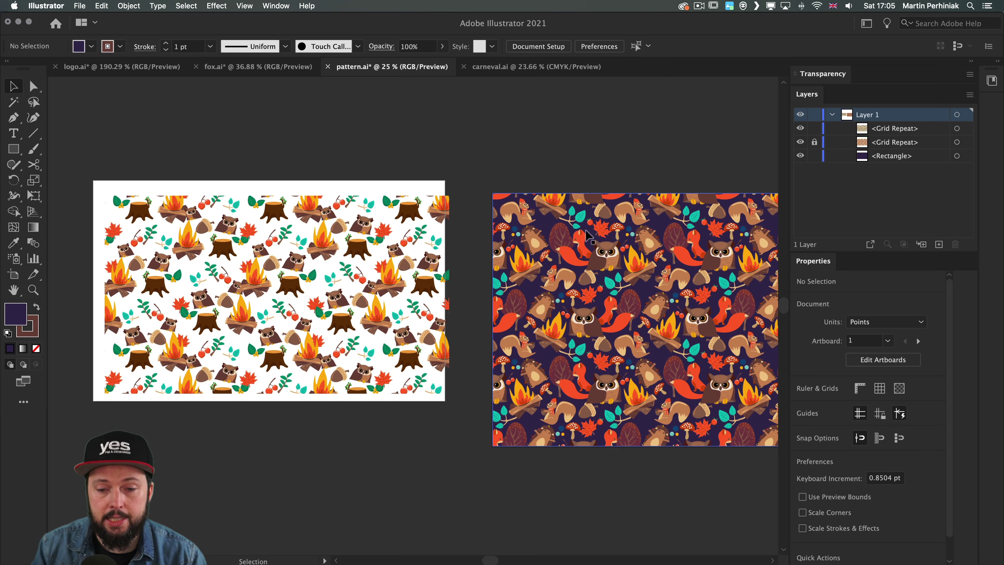
{"action": "left_click_drag", "start_coordinate": [593, 237], "coordinate": [123, 210]}
{"action": "key", "text": "super+shift+a"}
{"action": "scroll", "coordinate": [166, 237], "scroll_direction": "up", "scroll_amount": 5}
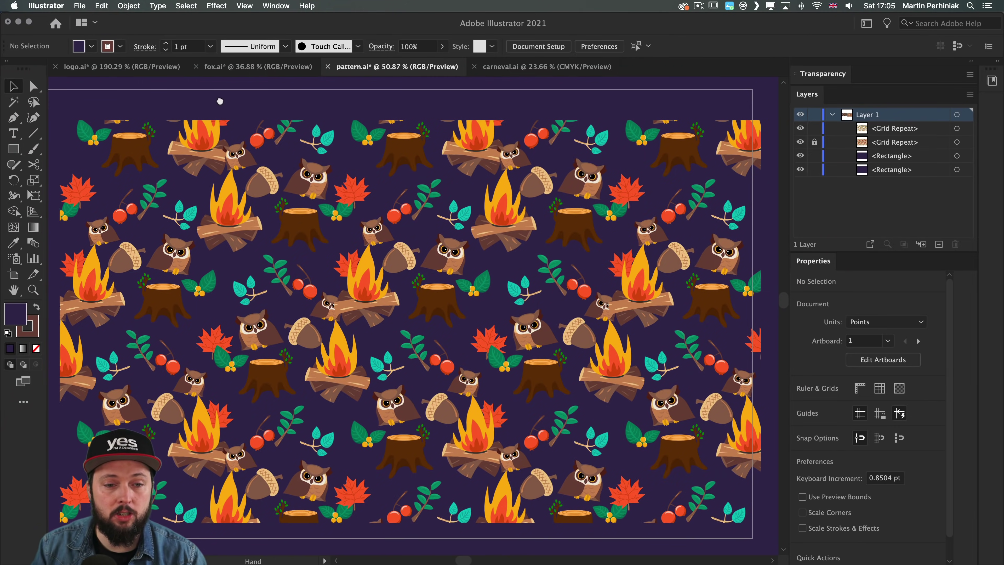
{"action": "scroll", "coordinate": [218, 101], "scroll_direction": "left", "scroll_amount": 1}
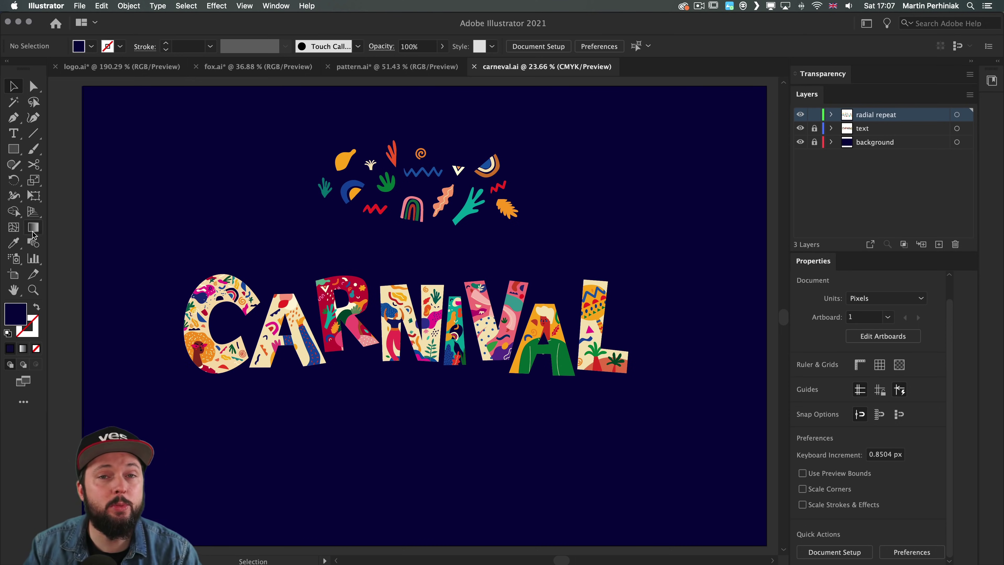
Step: Select the doodle shapes and shift them higher above the lettering, briefly toggling layer visibility
{"action": "mouse_move", "coordinate": [300, 125]}
{"action": "left_mouse_down"}
{"action": "mouse_move", "coordinate": [454, 182]}
{"action": "mouse_move", "coordinate": [543, 228]}
{"action": "left_mouse_up"}
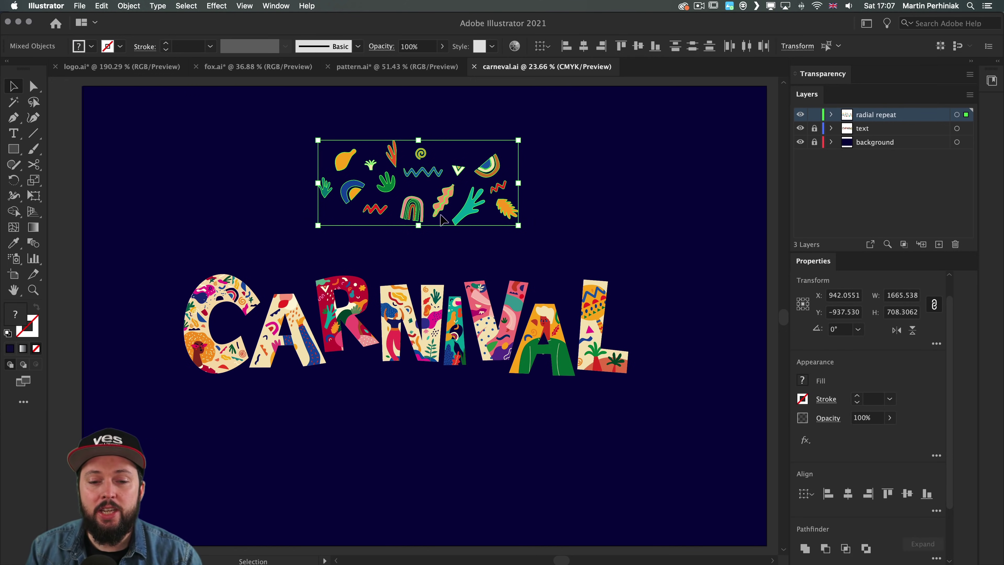
{"action": "left_click_drag", "start_coordinate": [475, 209], "coordinate": [489, 202]}
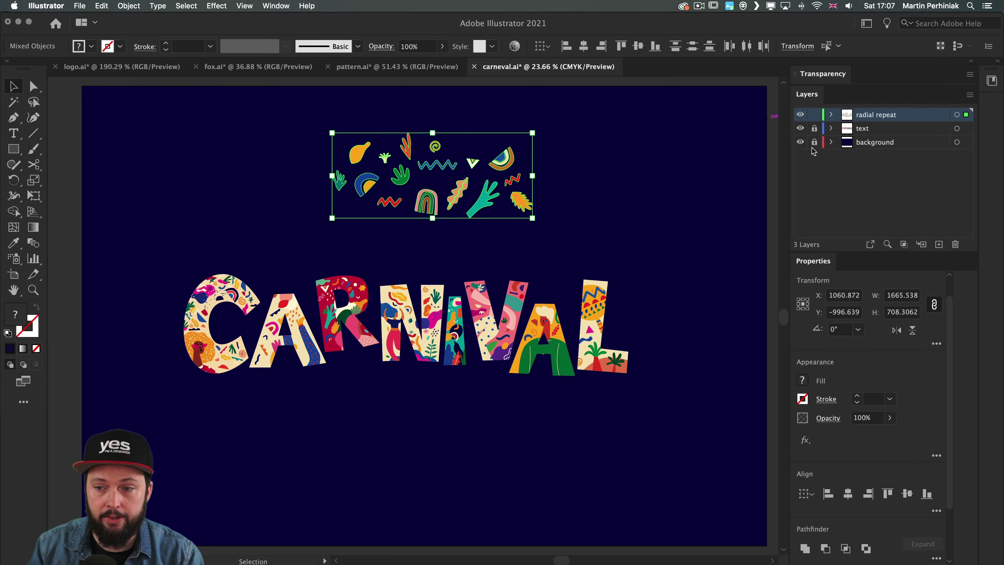
{"action": "left_click", "coordinate": [799, 131]}
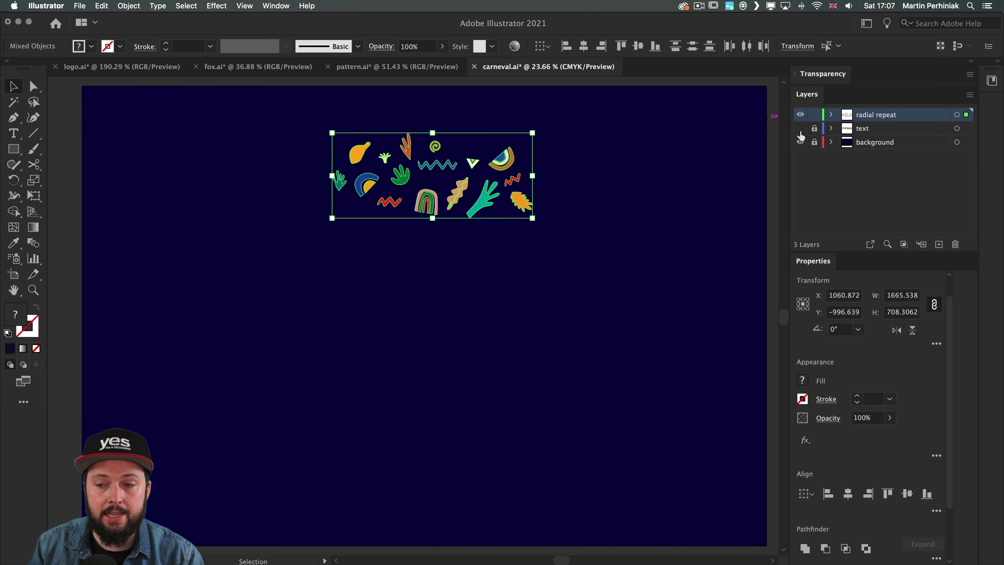
{"action": "left_click", "coordinate": [800, 130]}
{"action": "double_click", "coordinate": [800, 142]}
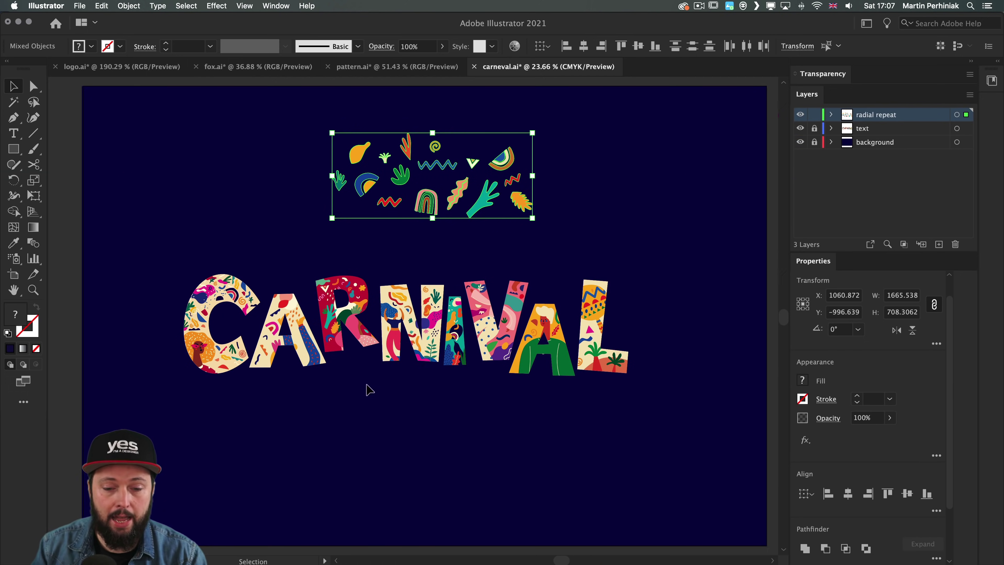
{"action": "left_click_drag", "start_coordinate": [481, 185], "coordinate": [485, 175]}
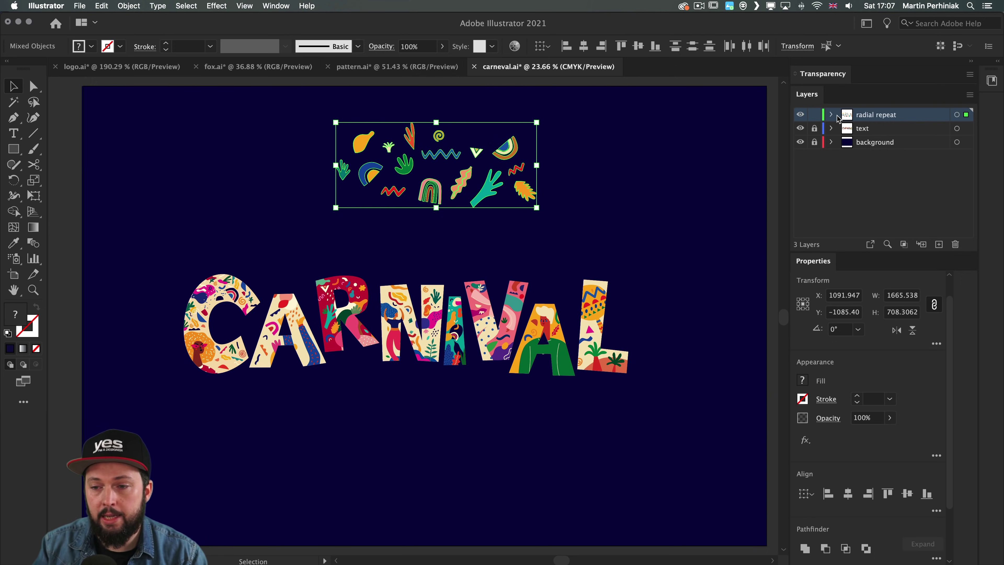
Step: Expand the radial repeat layer's contents in the Layers panel
{"action": "left_click", "coordinate": [832, 115]}
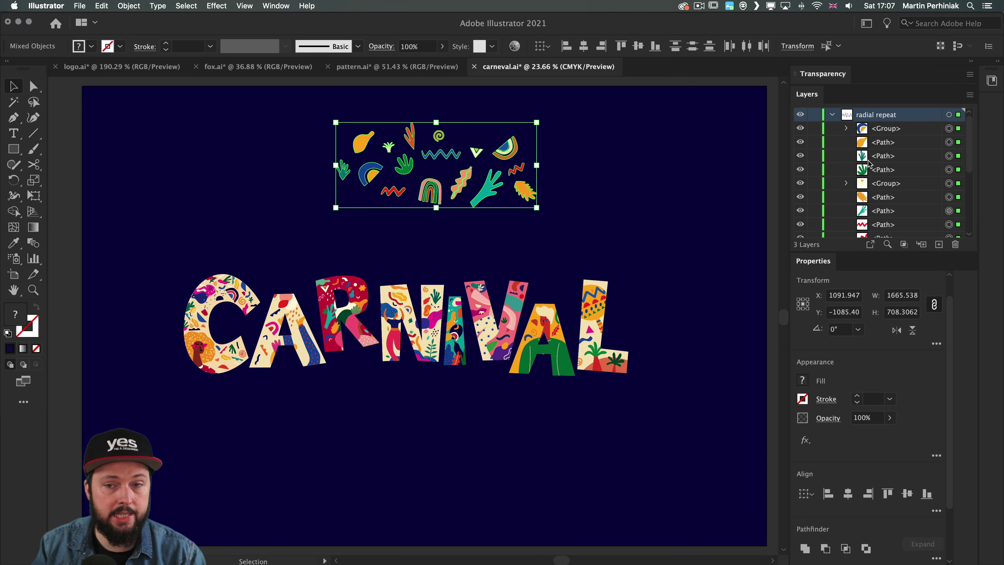
{"action": "scroll", "coordinate": [972, 132], "scroll_direction": "down", "scroll_amount": 5}
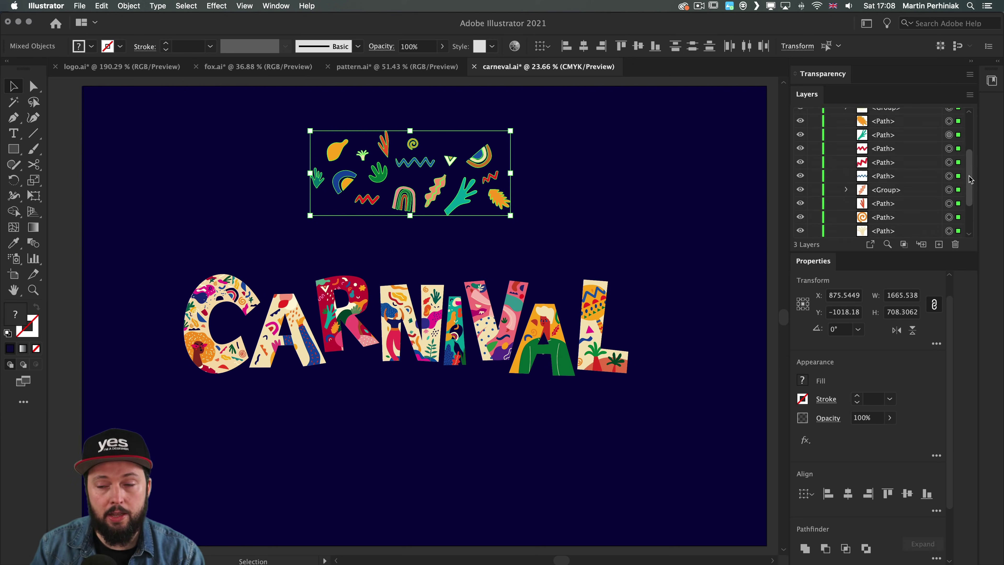
{"action": "scroll", "coordinate": [964, 119], "scroll_direction": "up", "scroll_amount": 5}
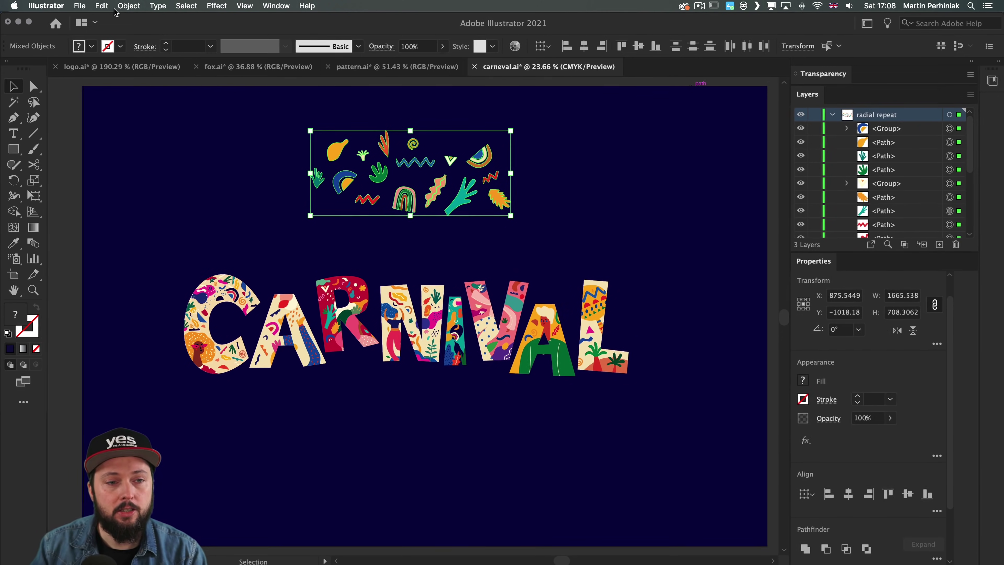
Step: Apply Object > Repeat > Radial to the doodles and hide the CARNIVAL lettering
{"action": "left_click", "coordinate": [129, 5]}
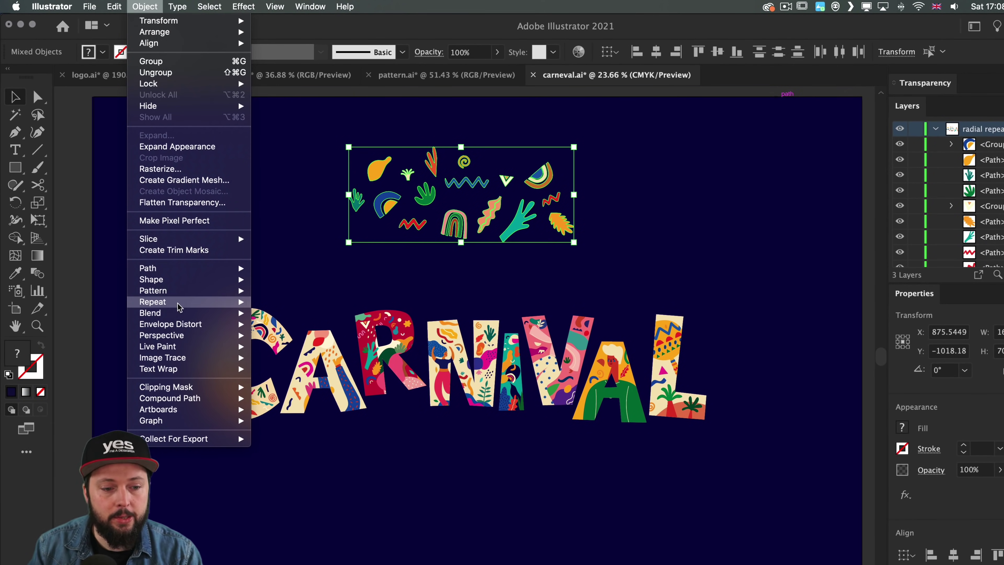
{"action": "mouse_move", "coordinate": [180, 302]}
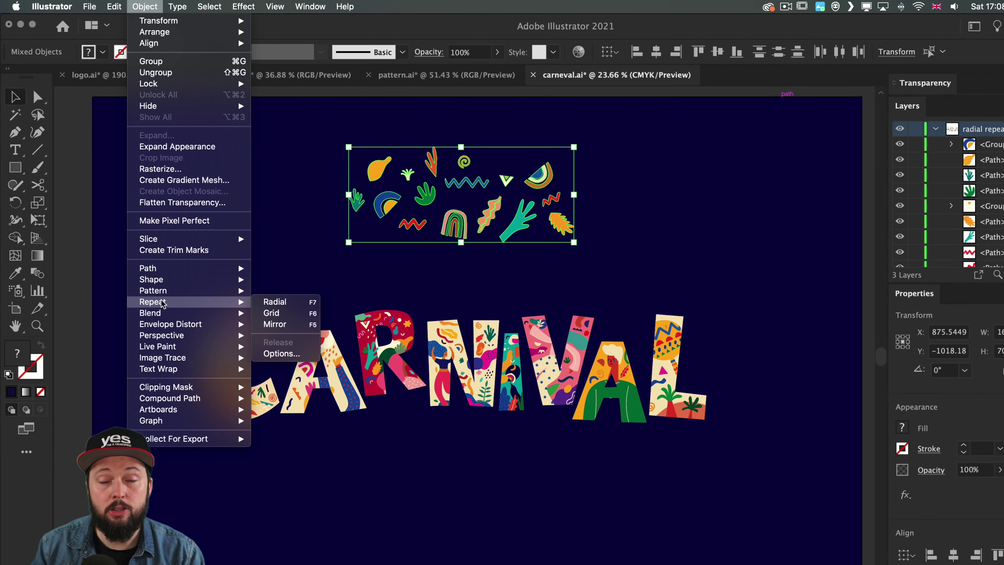
{"action": "left_click", "coordinate": [267, 303]}
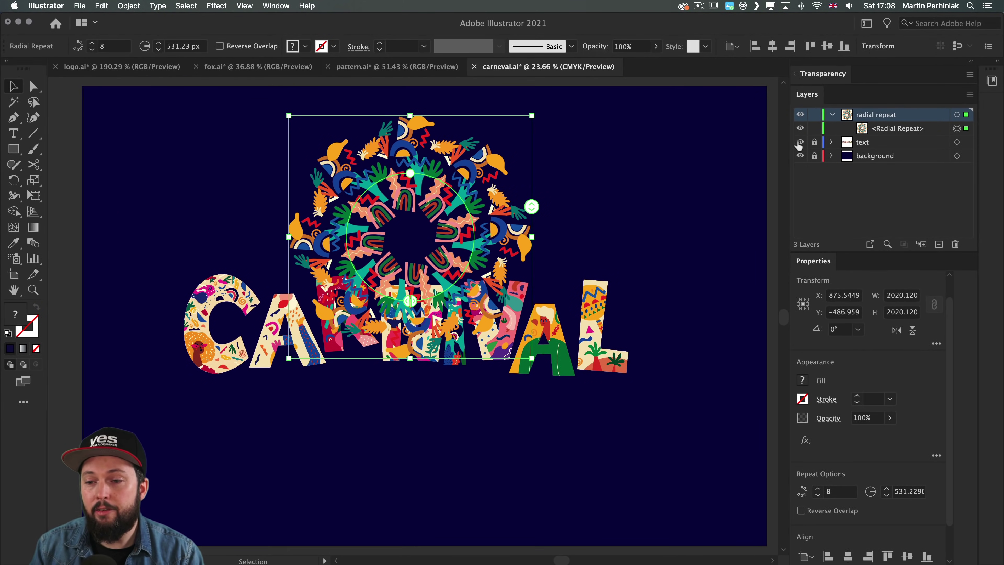
{"action": "left_click", "coordinate": [800, 143]}
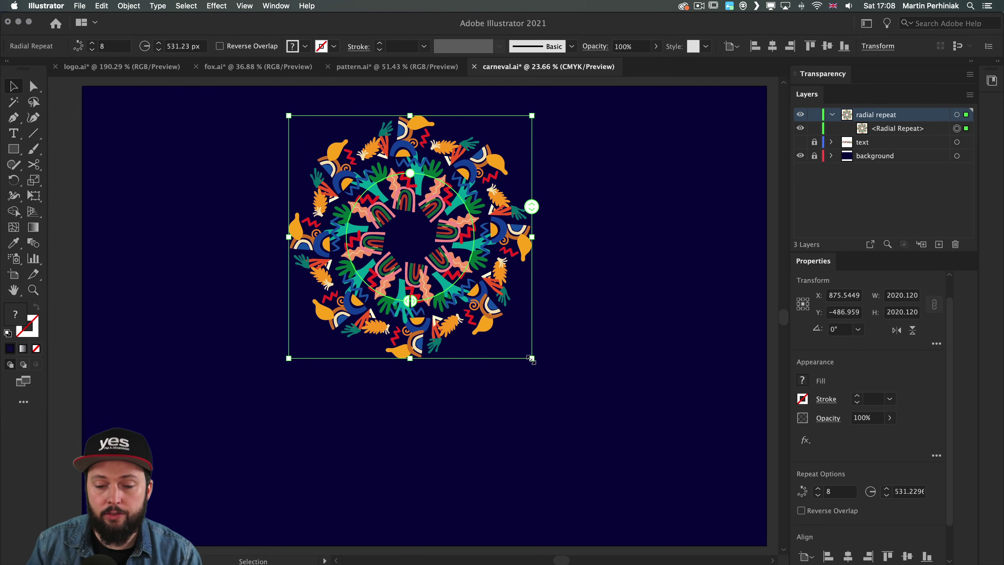
Step: Enlarge the ring to a 1317.531 px radius and set it to 6 instances
{"action": "mouse_move", "coordinate": [532, 358]}
{"action": "left_mouse_down"}
{"action": "mouse_move", "coordinate": [549, 403]}
{"action": "mouse_move", "coordinate": [633, 439]}
{"action": "mouse_move", "coordinate": [696, 482]}
{"action": "mouse_move", "coordinate": [578, 407]}
{"action": "mouse_move", "coordinate": [450, 267]}
{"action": "mouse_move", "coordinate": [594, 433]}
{"action": "mouse_move", "coordinate": [569, 397]}
{"action": "mouse_move", "coordinate": [516, 364]}
{"action": "mouse_move", "coordinate": [535, 365]}
{"action": "left_mouse_up"}
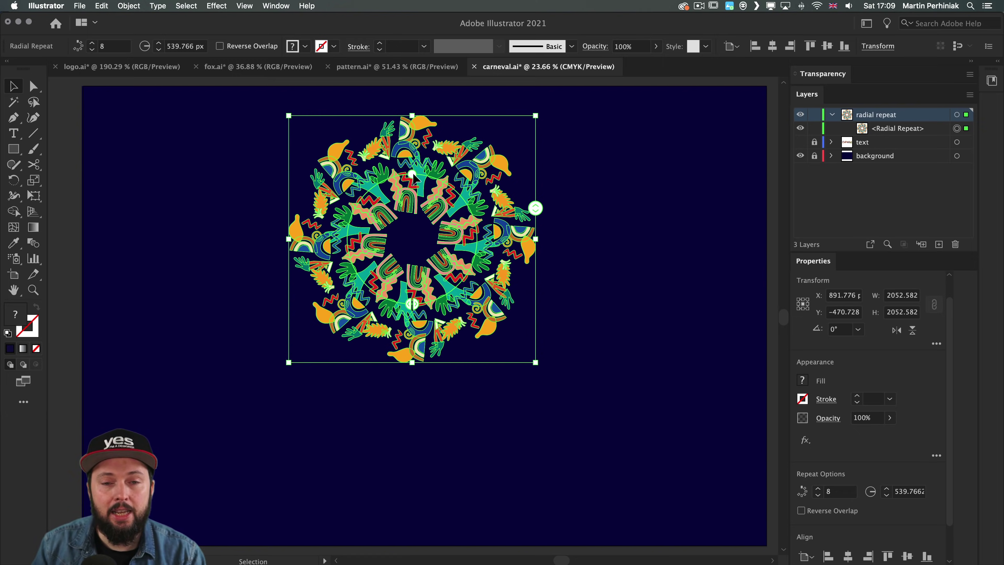
{"action": "left_click_drag", "start_coordinate": [413, 174], "coordinate": [414, 197]}
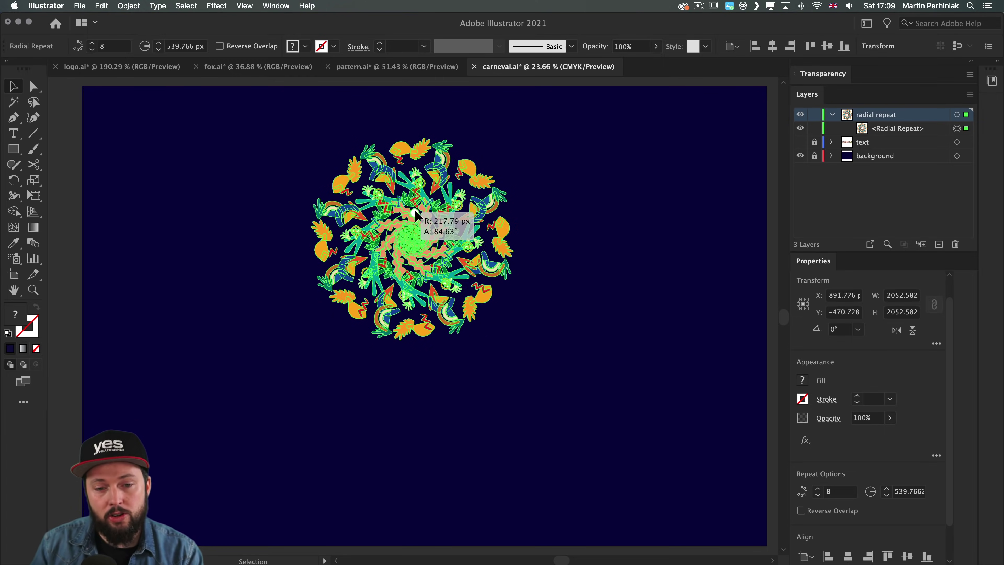
{"action": "left_click_drag", "start_coordinate": [428, 173], "coordinate": [408, 222]}
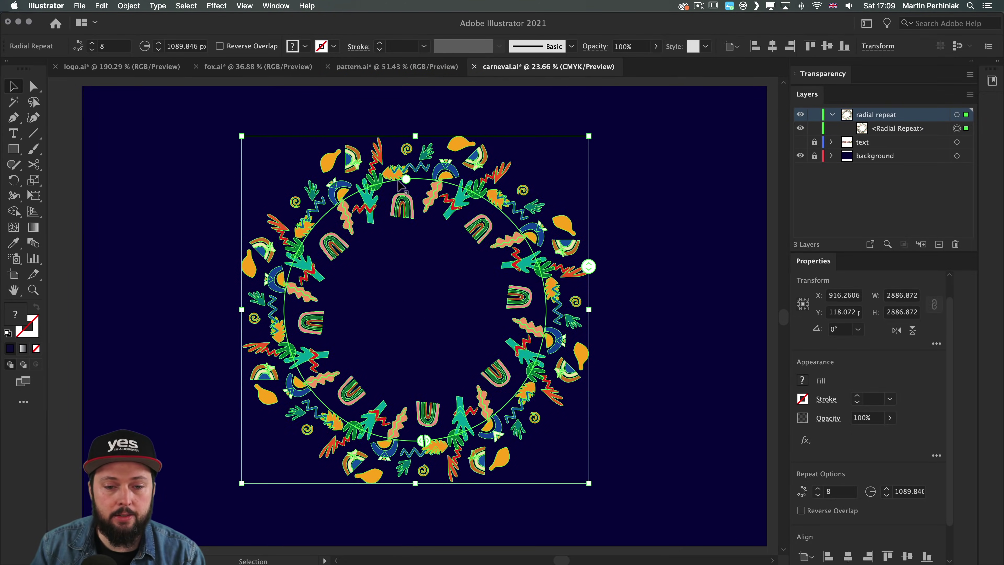
{"action": "left_click_drag", "start_coordinate": [407, 182], "coordinate": [393, 153]}
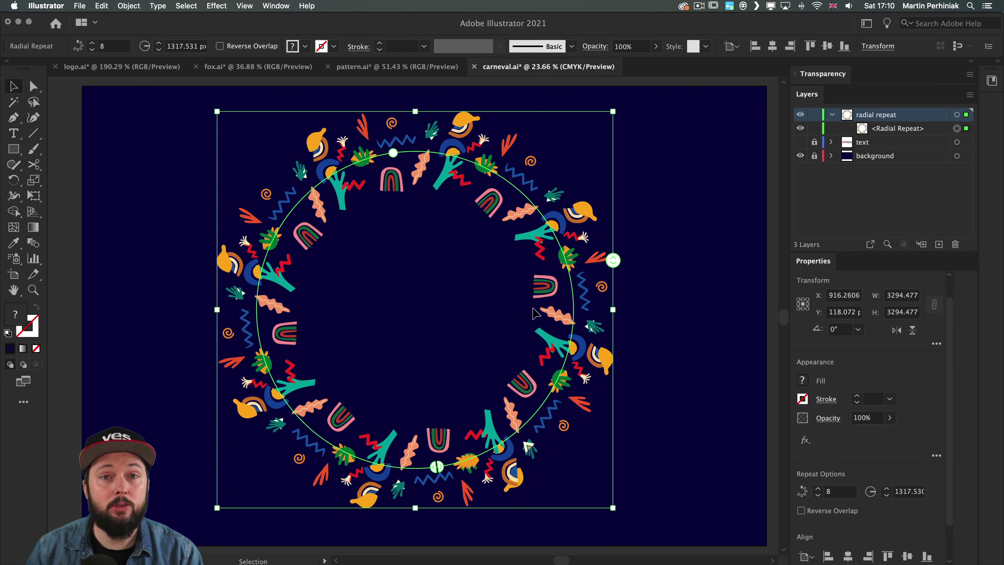
{"action": "mouse_move", "coordinate": [614, 262]}
{"action": "left_mouse_down"}
{"action": "mouse_move", "coordinate": [611, 293]}
{"action": "mouse_move", "coordinate": [613, 206]}
{"action": "mouse_move", "coordinate": [620, 277]}
{"action": "left_mouse_up"}
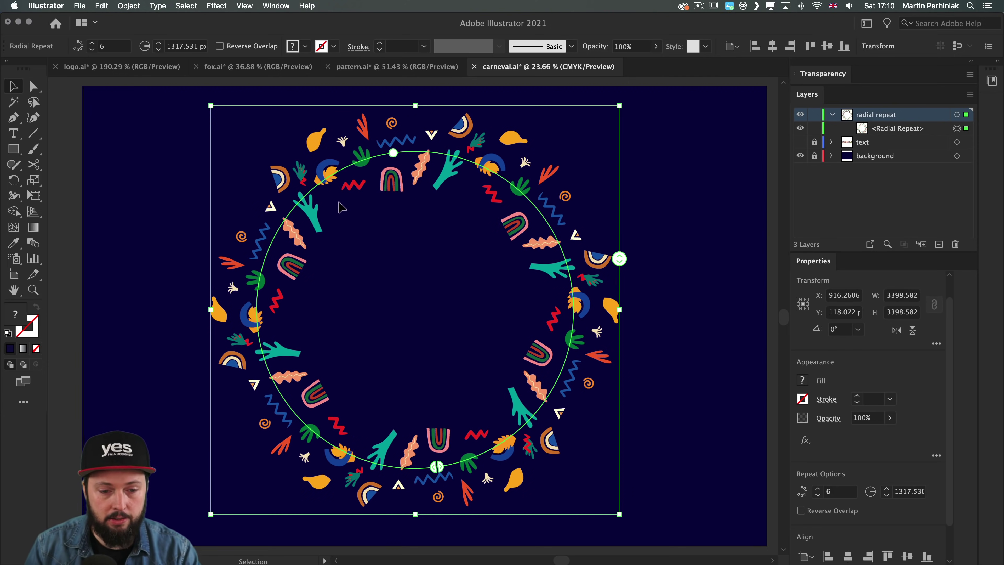
Step: In the isolated radial repeat, move the teal hand inward and the orange leaf toward the centre
{"action": "double_click", "coordinate": [313, 215]}
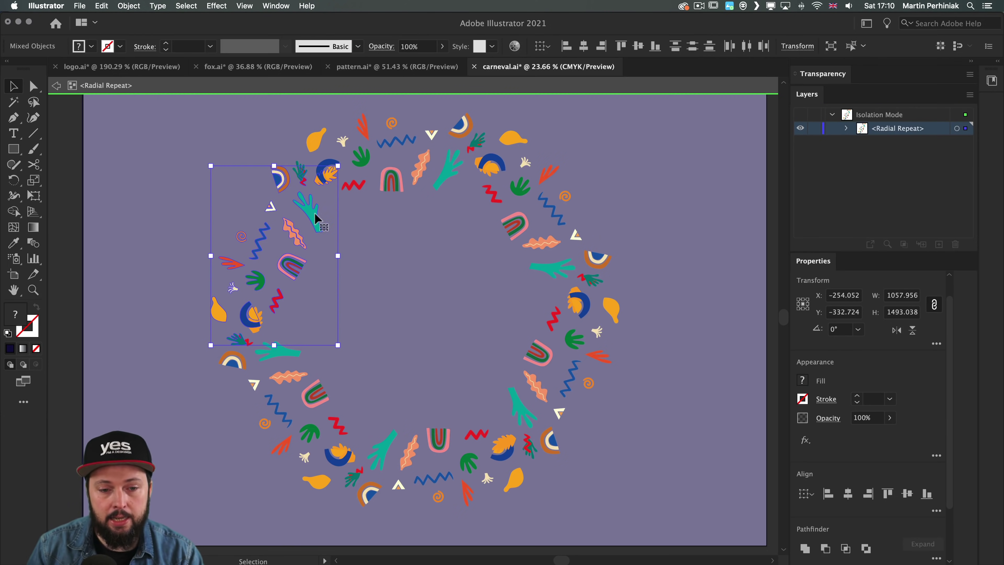
{"action": "left_click", "coordinate": [379, 233]}
{"action": "left_click_drag", "start_coordinate": [305, 214], "coordinate": [318, 221]}
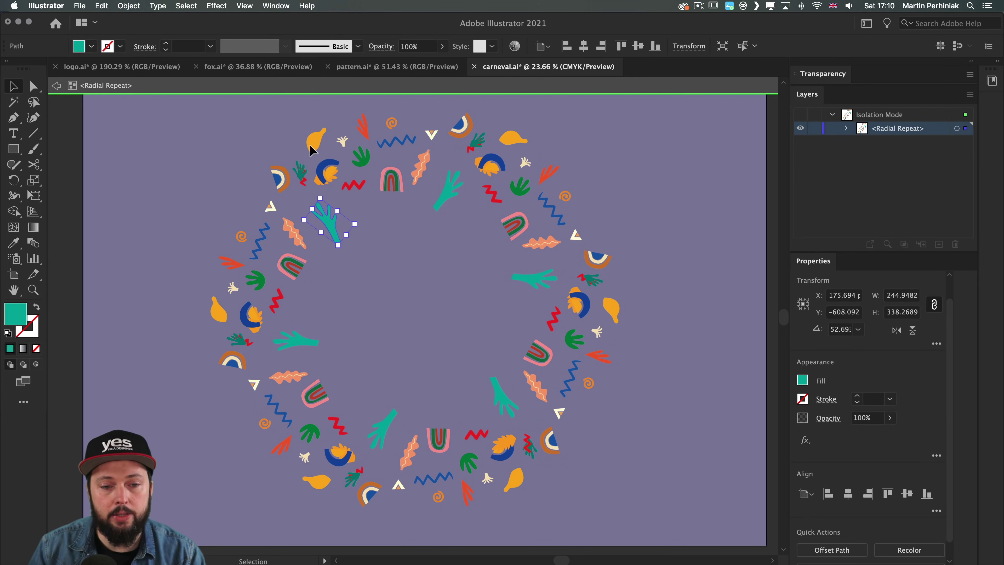
{"action": "left_click", "coordinate": [272, 139]}
{"action": "left_click_drag", "start_coordinate": [316, 140], "coordinate": [208, 316]}
Step: Check the crescent and reposition the yellow leaf within the instance
{"action": "left_click", "coordinate": [249, 318]}
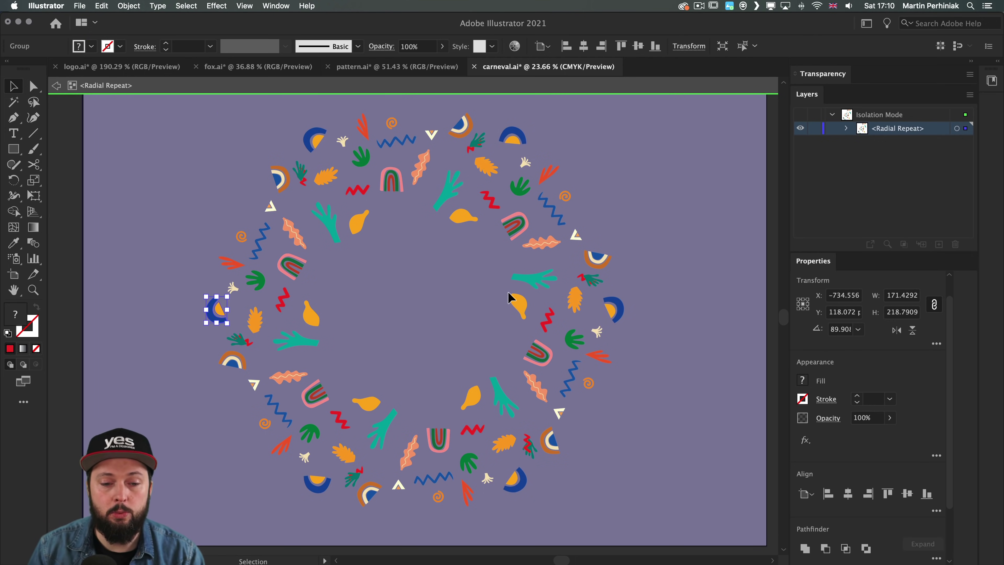
{"action": "left_click", "coordinate": [508, 292]}
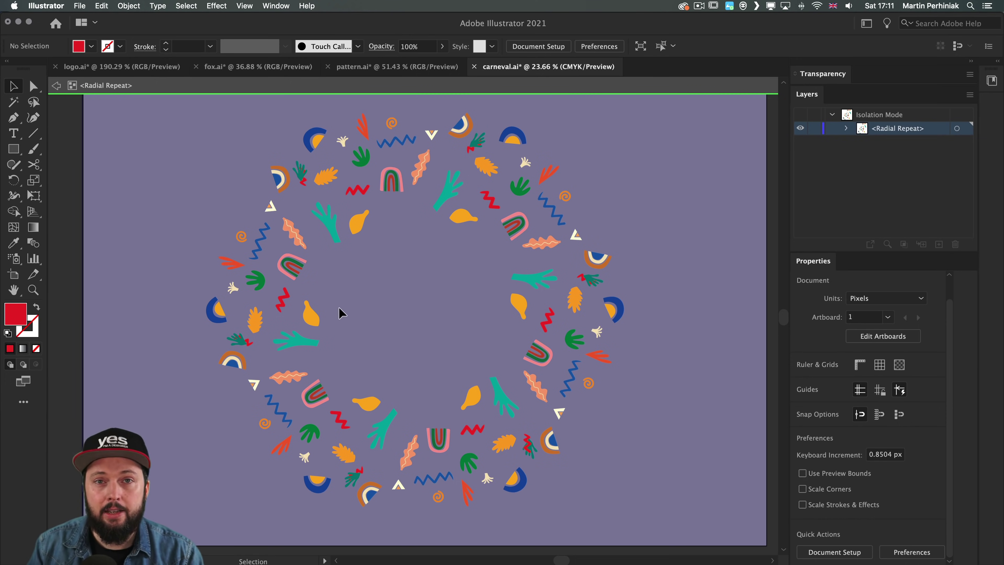
{"action": "left_click", "coordinate": [311, 315]}
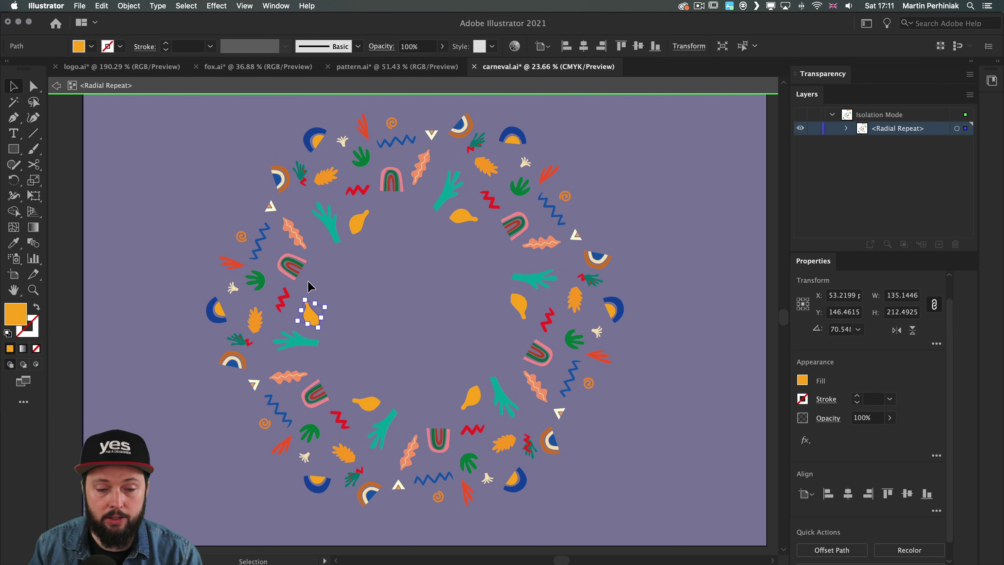
{"action": "left_click", "coordinate": [636, 179]}
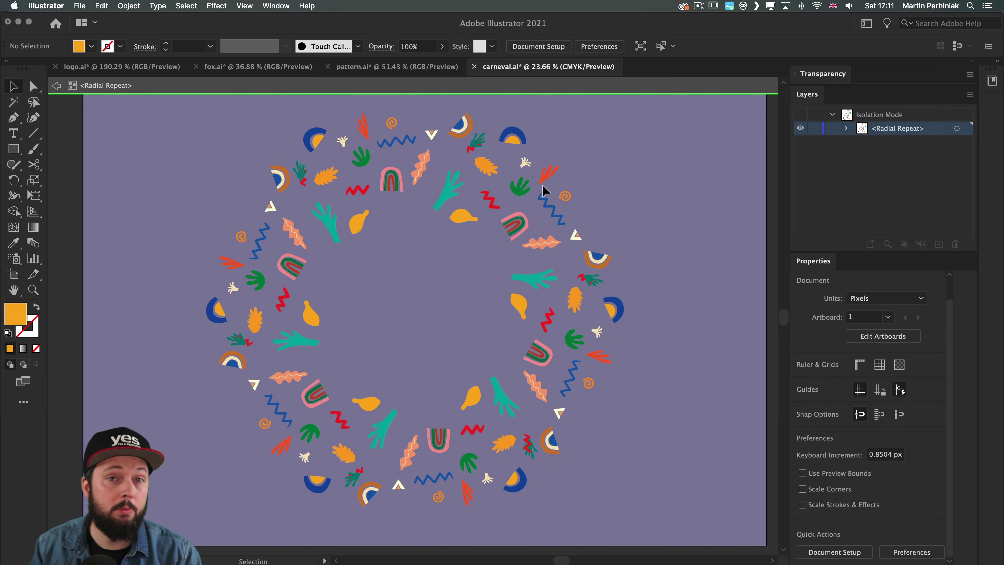
{"action": "left_click_drag", "start_coordinate": [307, 314], "coordinate": [286, 307]}
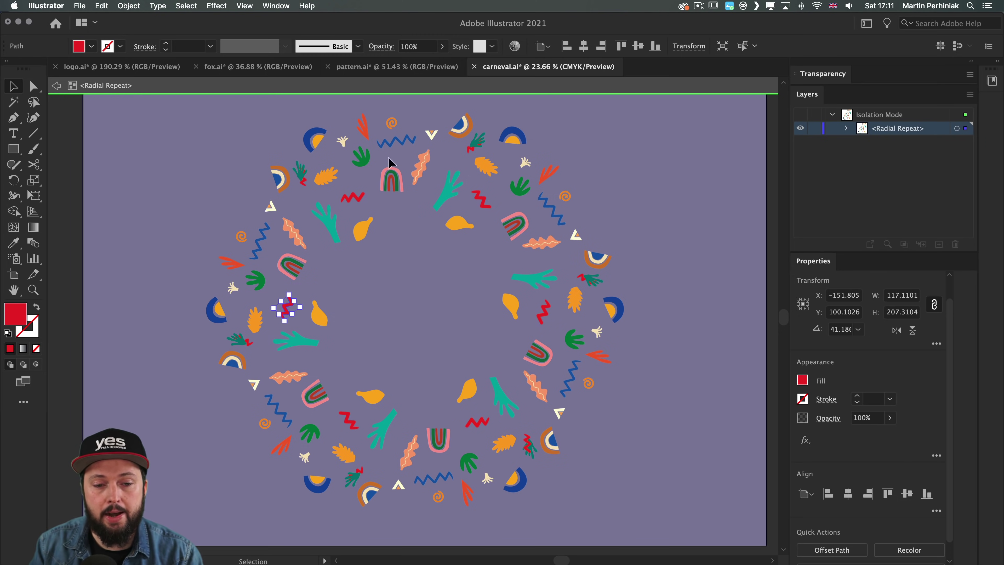
{"action": "left_click", "coordinate": [380, 228]}
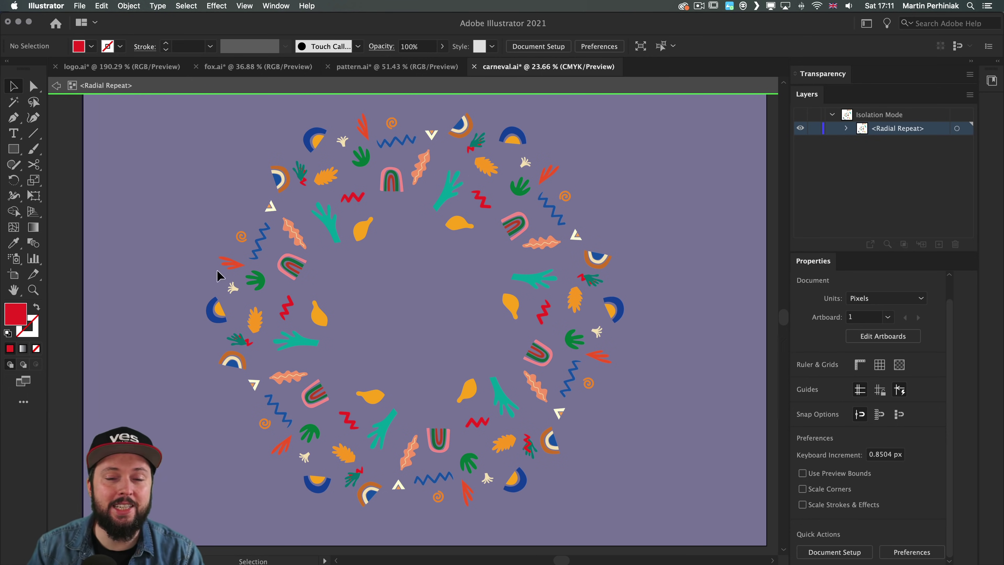
Step: Show the lettering again and reshape the ring into six full copies at a 1155.123 px radius
{"action": "double_click", "coordinate": [145, 241]}
{"action": "left_click", "coordinate": [799, 143]}
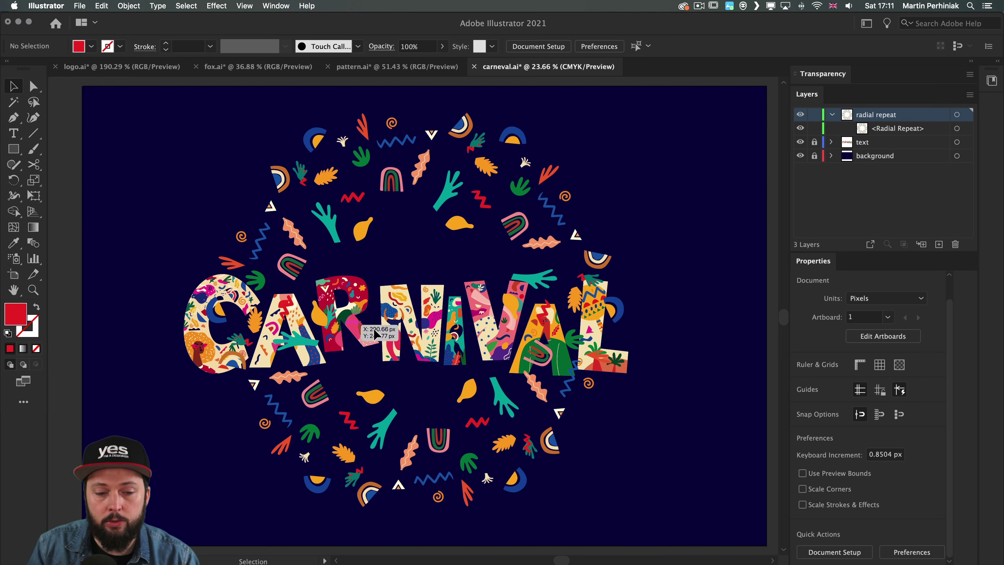
{"action": "left_click", "coordinate": [452, 199]}
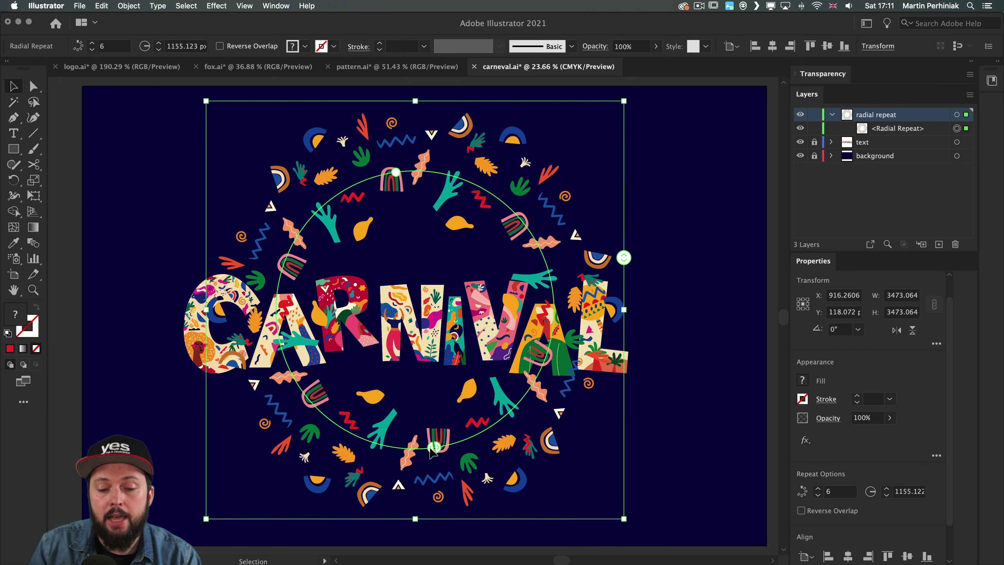
{"action": "left_click_drag", "start_coordinate": [433, 446], "coordinate": [292, 351]}
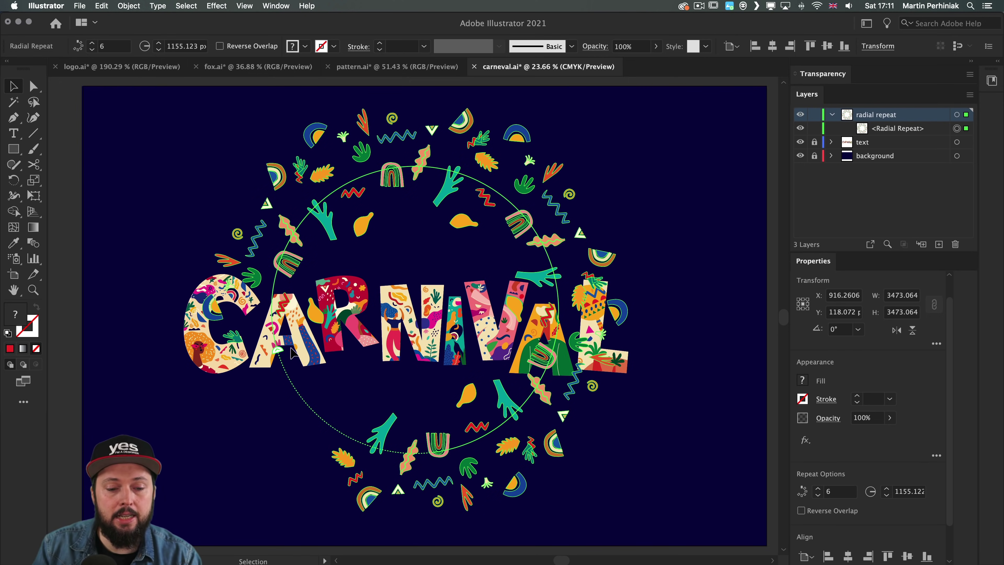
{"action": "left_click_drag", "start_coordinate": [435, 449], "coordinate": [528, 219]}
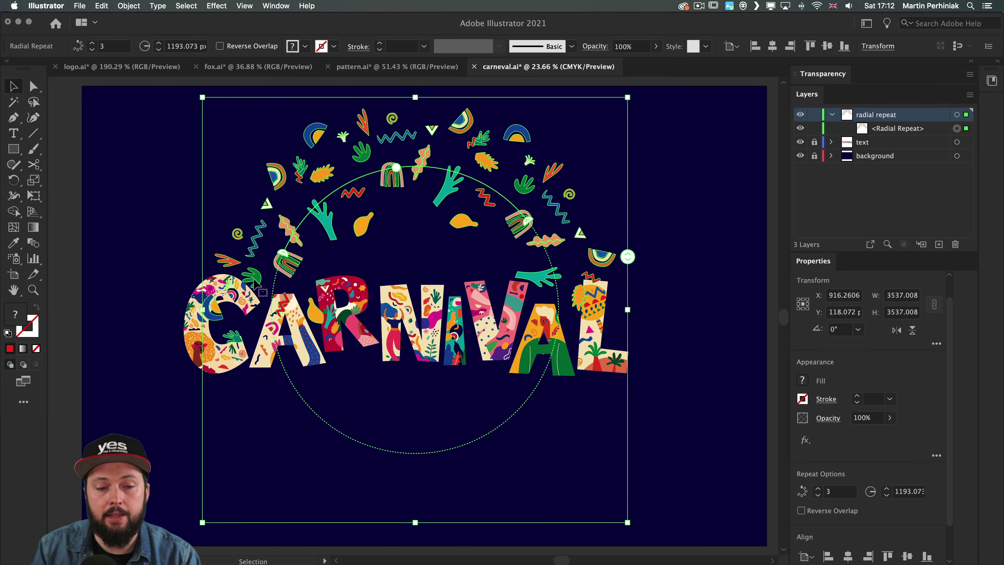
{"action": "left_click_drag", "start_coordinate": [283, 253], "coordinate": [291, 236]}
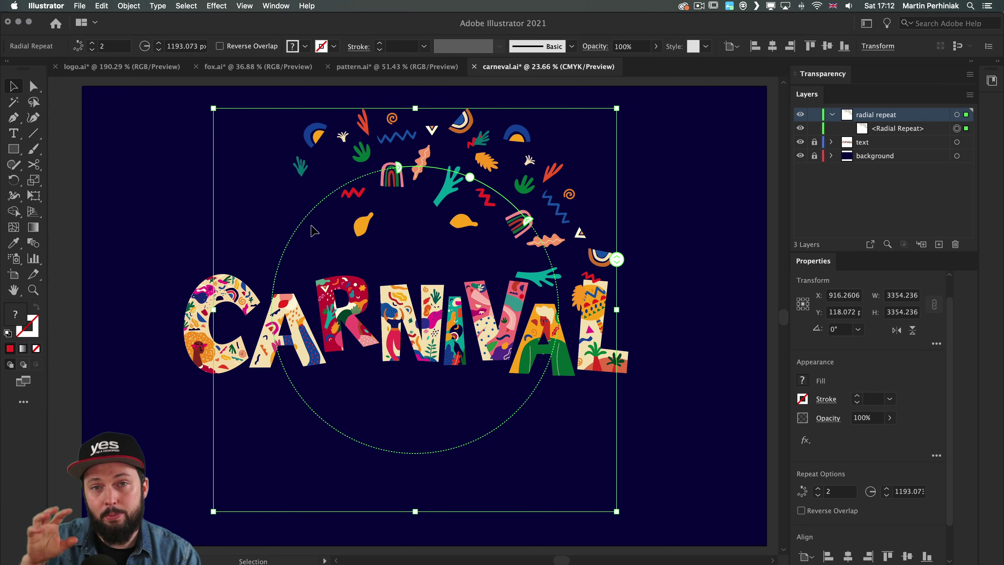
{"action": "left_click_drag", "start_coordinate": [617, 259], "coordinate": [623, 255]}
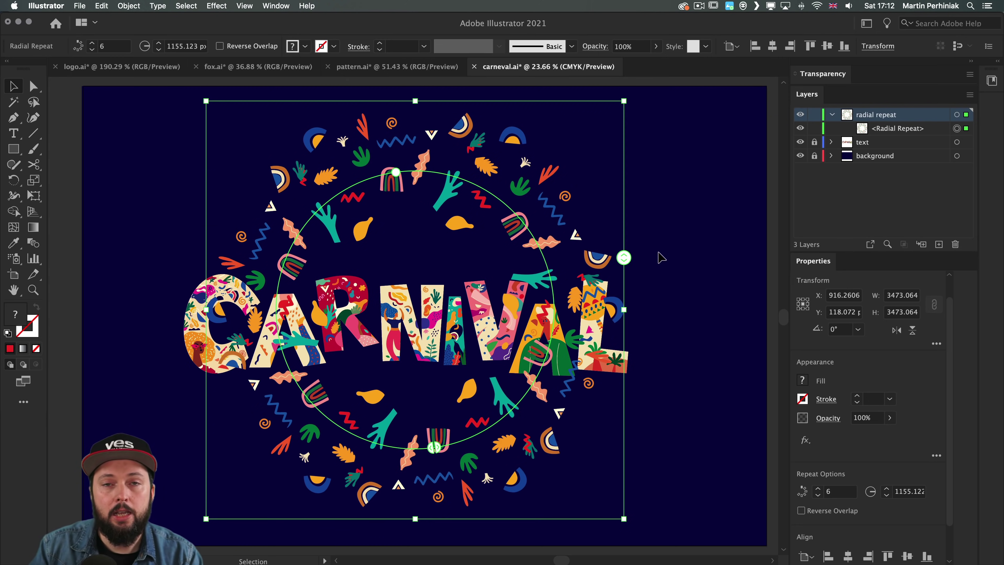
{"action": "left_click", "coordinate": [686, 195]}
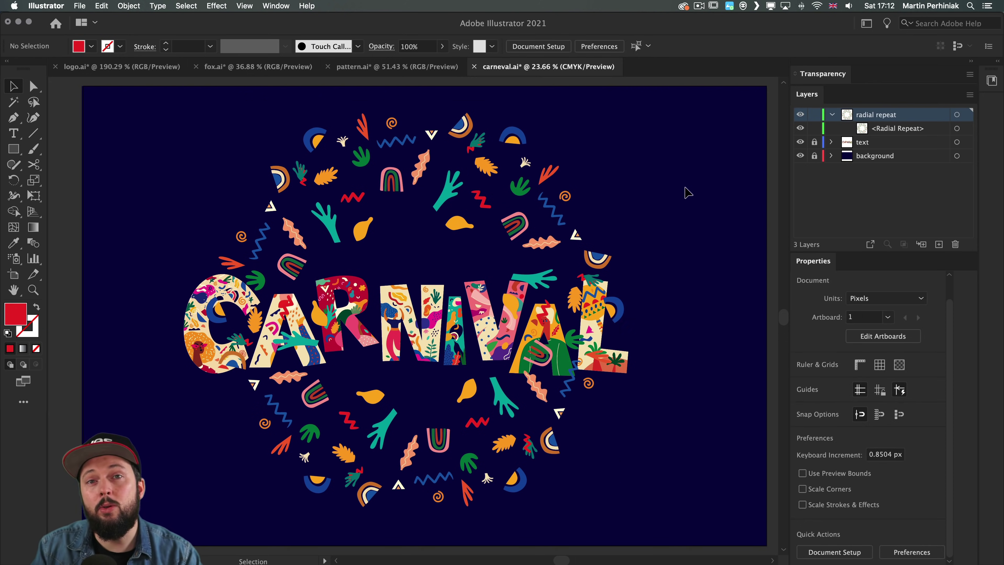
Step: Draw a closed Pen outline hugging the letter tops and enclosing the upper ring
{"action": "key", "text": "p"}
{"action": "left_click", "coordinate": [206, 250]}
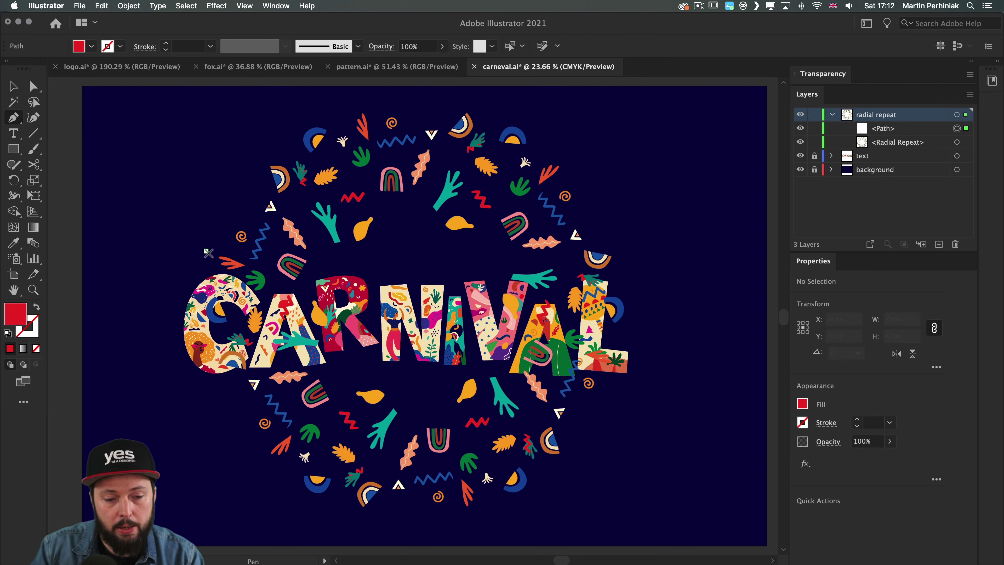
{"action": "left_click", "coordinate": [273, 286]}
{"action": "left_click", "coordinate": [300, 285]}
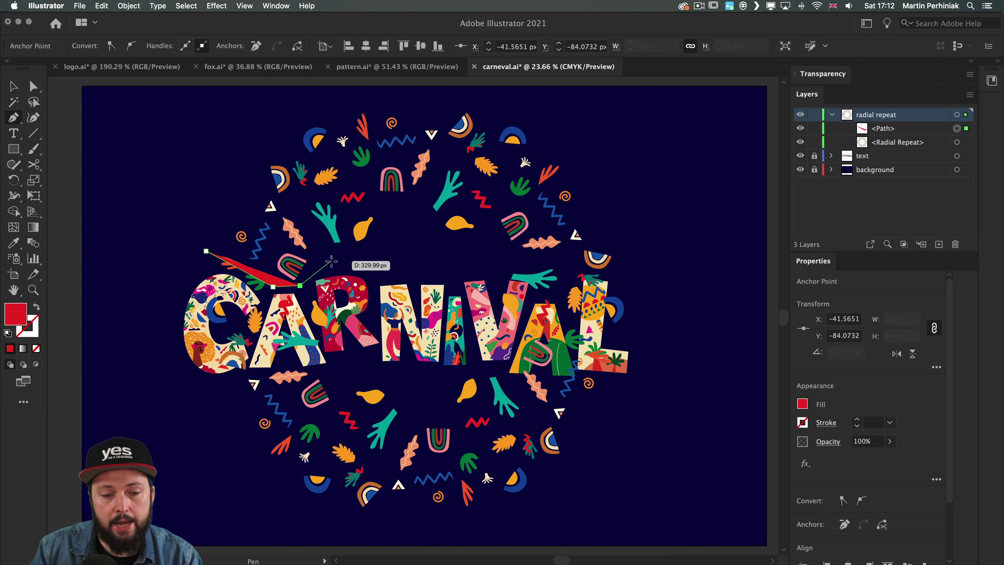
{"action": "left_click", "coordinate": [331, 261]}
{"action": "left_click", "coordinate": [384, 269]}
{"action": "left_click", "coordinate": [494, 269]}
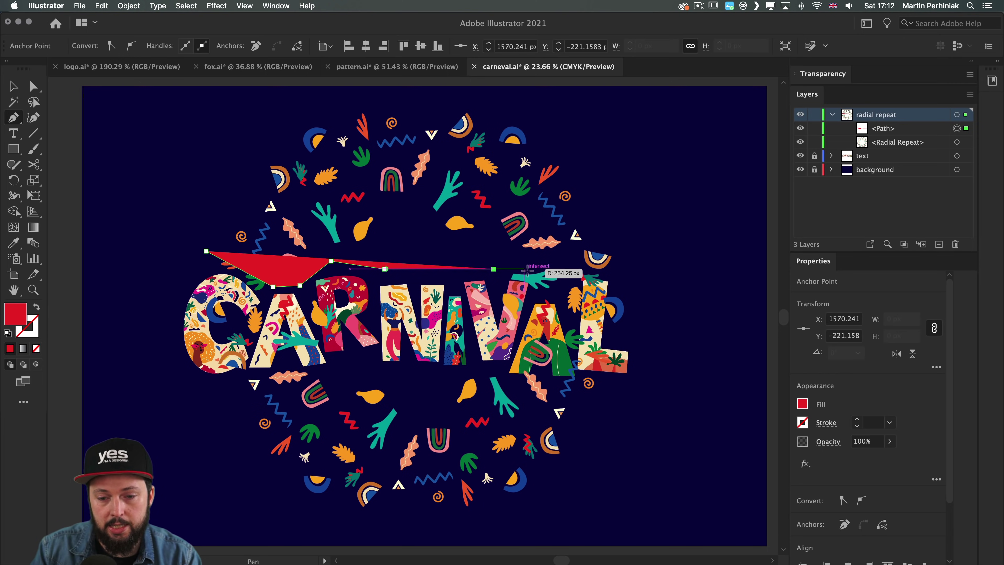
{"action": "left_click", "coordinate": [544, 266]}
{"action": "left_click", "coordinate": [625, 274]}
{"action": "left_click", "coordinate": [631, 192]}
{"action": "left_click", "coordinate": [549, 130]}
{"action": "left_click", "coordinate": [450, 98]}
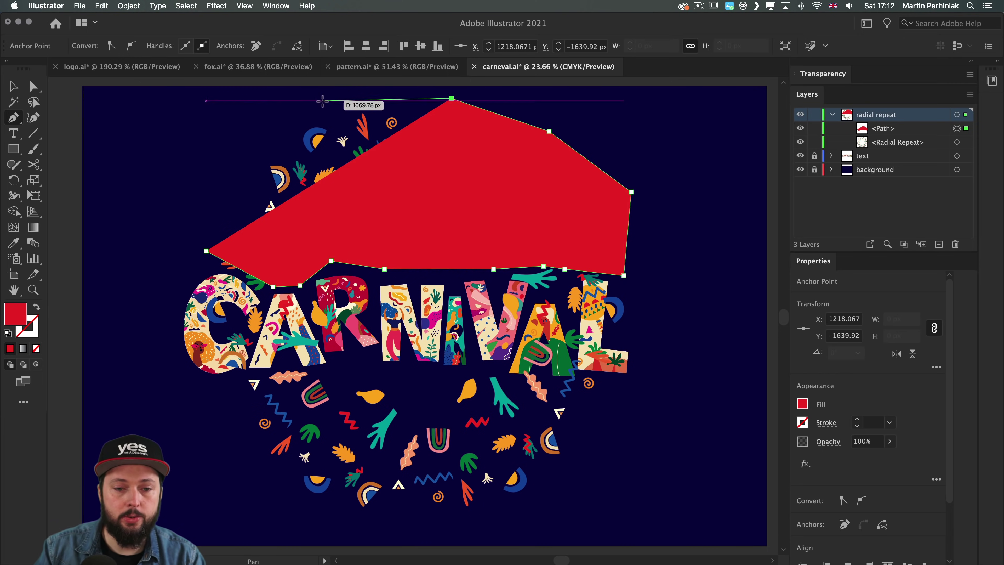
{"action": "left_click", "coordinate": [322, 100]}
{"action": "left_click", "coordinate": [231, 134]}
{"action": "left_click", "coordinate": [187, 237]}
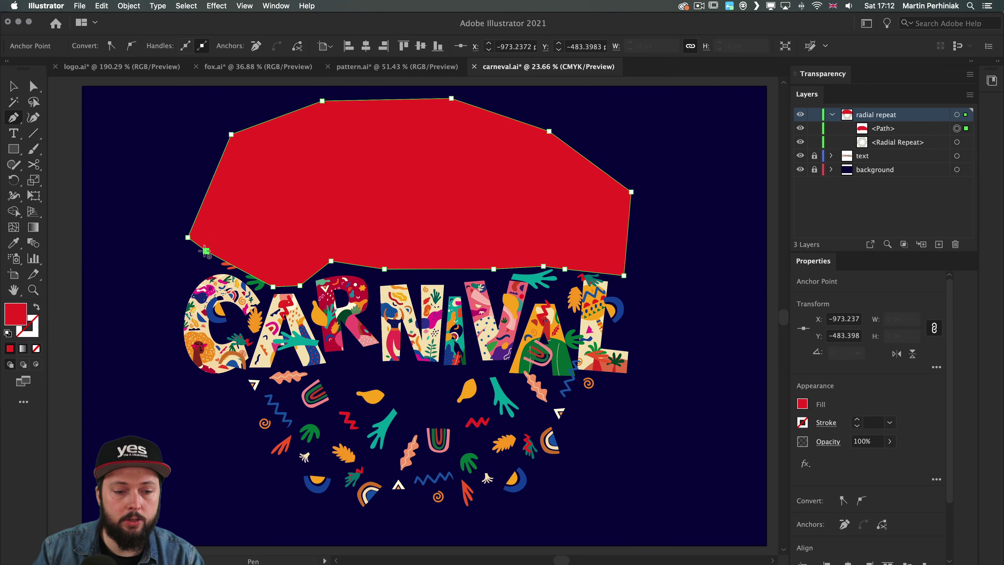
Step: Swap fill and stroke, then adjust the upper outline's left and lower anchor points
{"action": "key", "text": "v"}
{"action": "key", "text": "shift+x"}
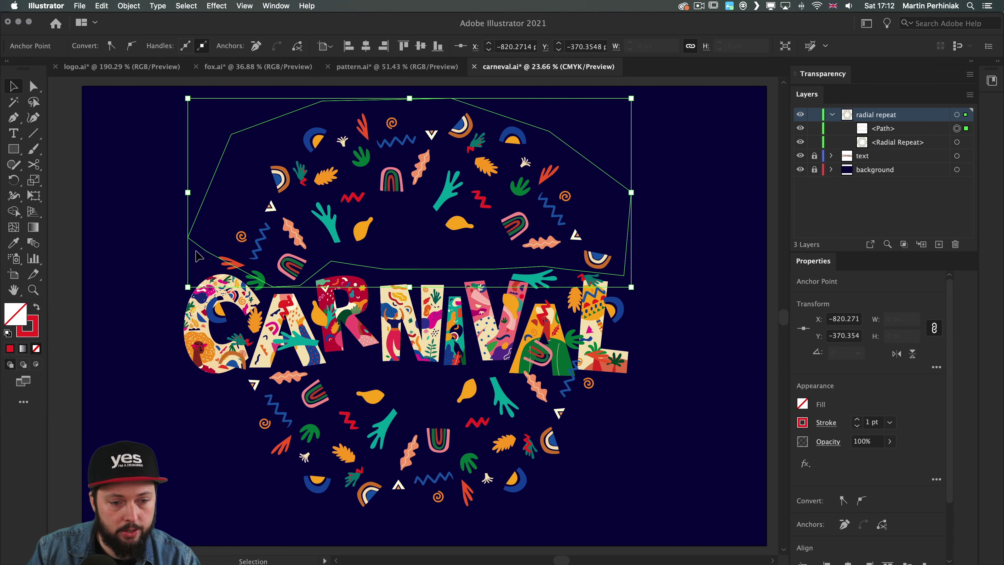
{"action": "key", "text": "a"}
{"action": "left_click", "coordinate": [188, 237]}
{"action": "left_click_drag", "start_coordinate": [189, 237], "coordinate": [198, 228]}
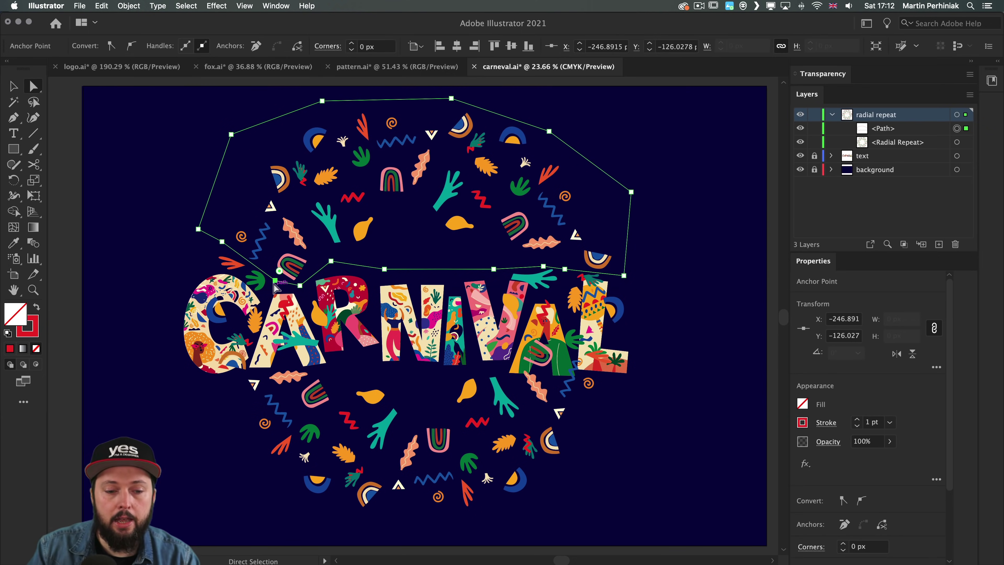
{"action": "left_click_drag", "start_coordinate": [272, 286], "coordinate": [275, 280]}
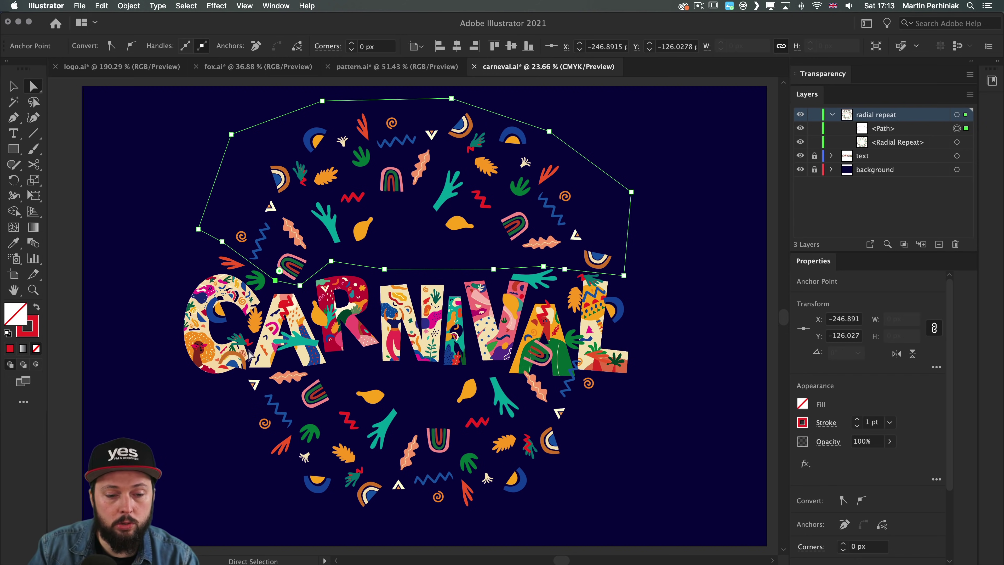
Step: Draw a second closed outline tracing the letter bottoms and enclosing the lower ring
{"action": "key", "text": "p"}
{"action": "left_click", "coordinate": [222, 379]}
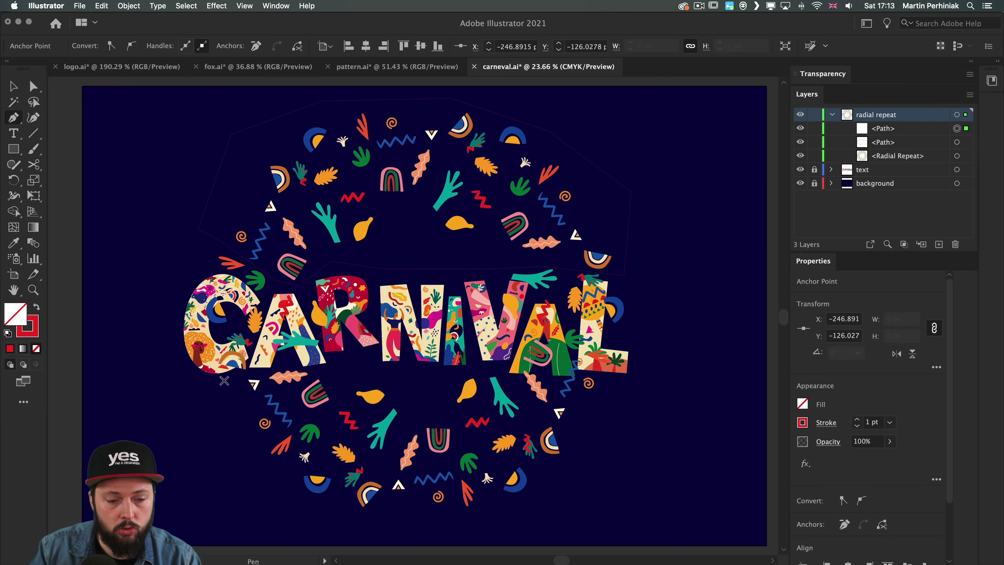
{"action": "left_click", "coordinate": [249, 373]}
{"action": "left_click", "coordinate": [275, 370]}
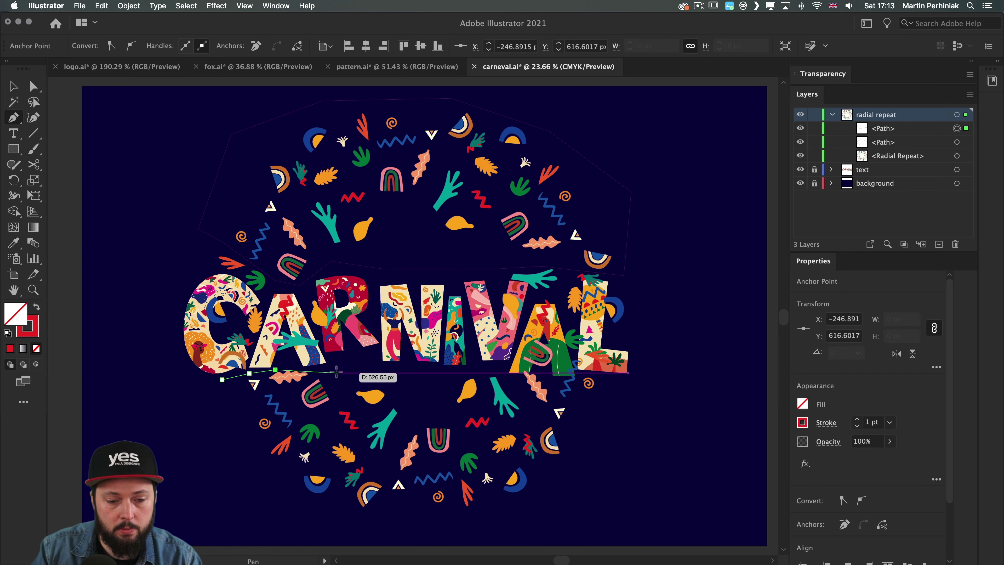
{"action": "left_click", "coordinate": [324, 369]}
{"action": "left_click", "coordinate": [398, 379]}
{"action": "left_click", "coordinate": [453, 373]}
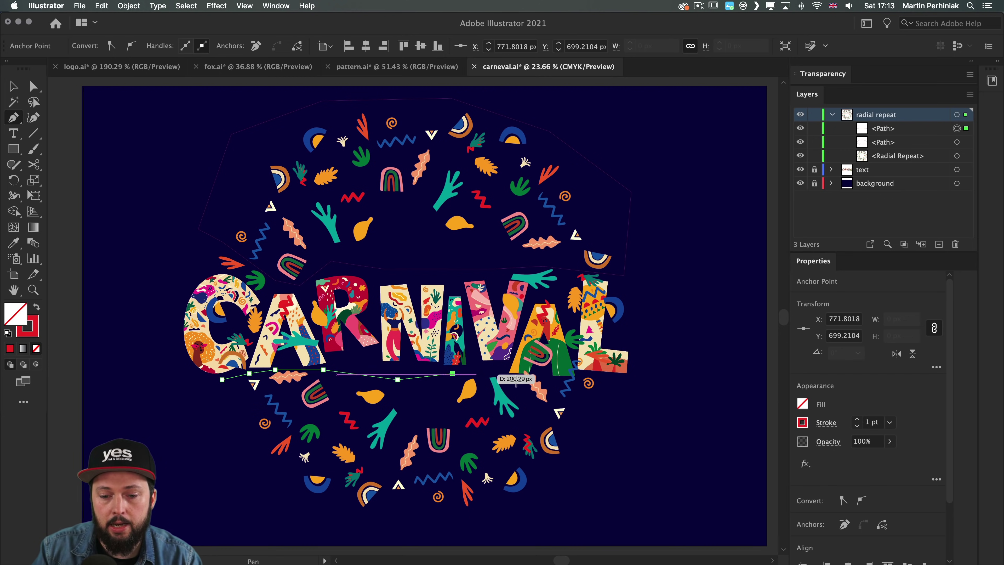
{"action": "left_click", "coordinate": [489, 370]}
{"action": "left_click", "coordinate": [524, 398]}
{"action": "left_click", "coordinate": [541, 413]}
{"action": "left_click", "coordinate": [554, 397]}
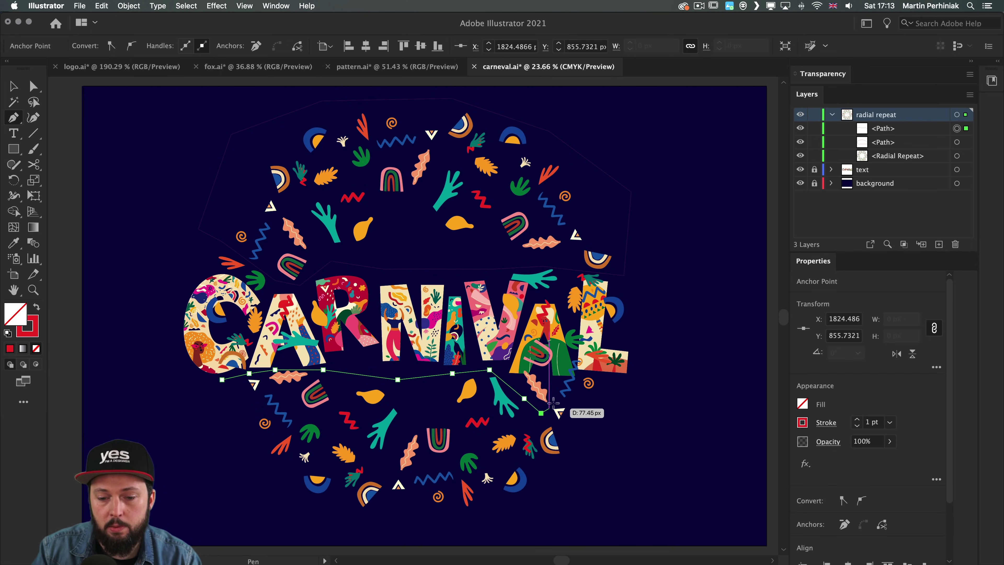
{"action": "left_click", "coordinate": [575, 406]}
{"action": "left_click", "coordinate": [579, 373]}
{"action": "left_click", "coordinate": [630, 383]}
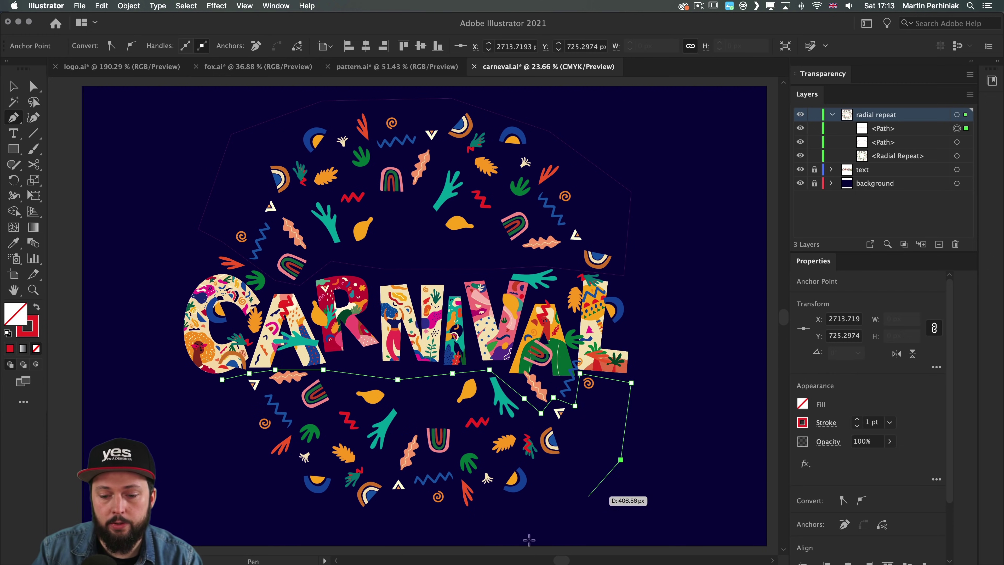
{"action": "left_click", "coordinate": [620, 460]}
{"action": "left_click", "coordinate": [470, 542]}
{"action": "left_click", "coordinate": [242, 530]}
{"action": "left_click", "coordinate": [210, 411]}
Step: Select both the lower and upper outlines together
{"action": "left_click", "coordinate": [222, 379]}
{"action": "key", "text": "v"}
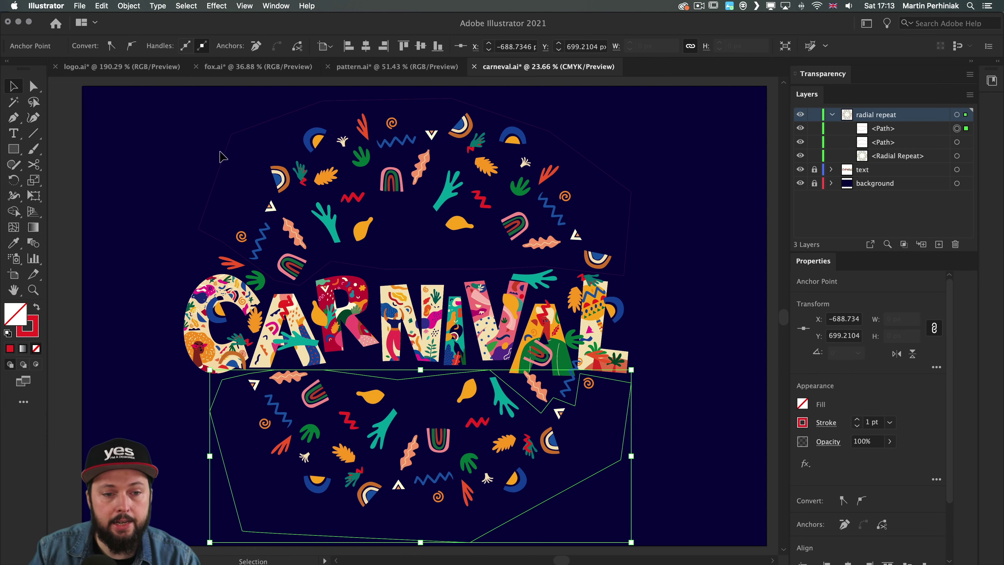
{"action": "left_click", "coordinate": [224, 158], "text": "shift"}
Step: Combine the two outlines into one compound path via Object > Compound Path > Make
{"action": "key", "text": "super+a"}
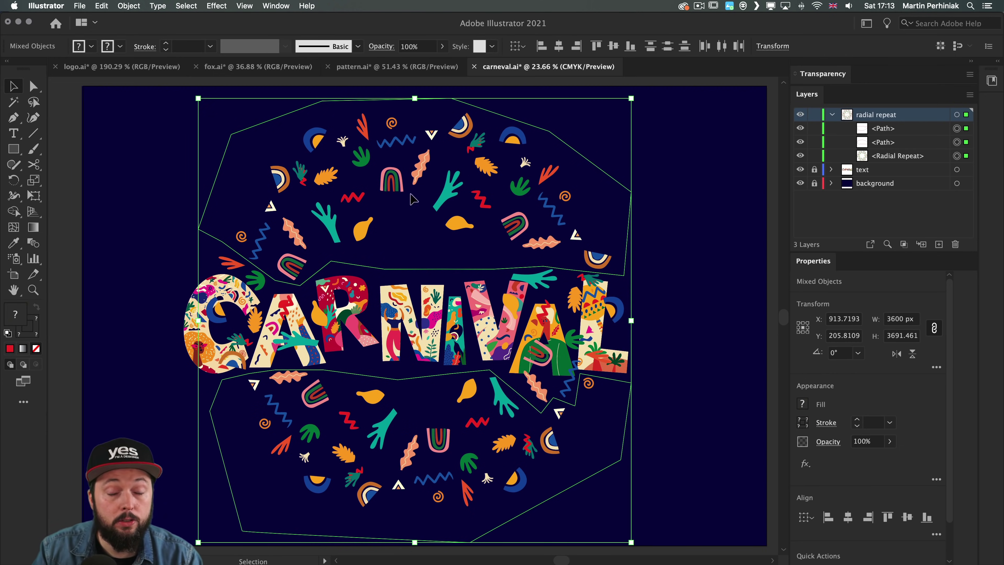
{"action": "left_click", "coordinate": [136, 6]}
{"action": "mouse_move", "coordinate": [160, 356]}
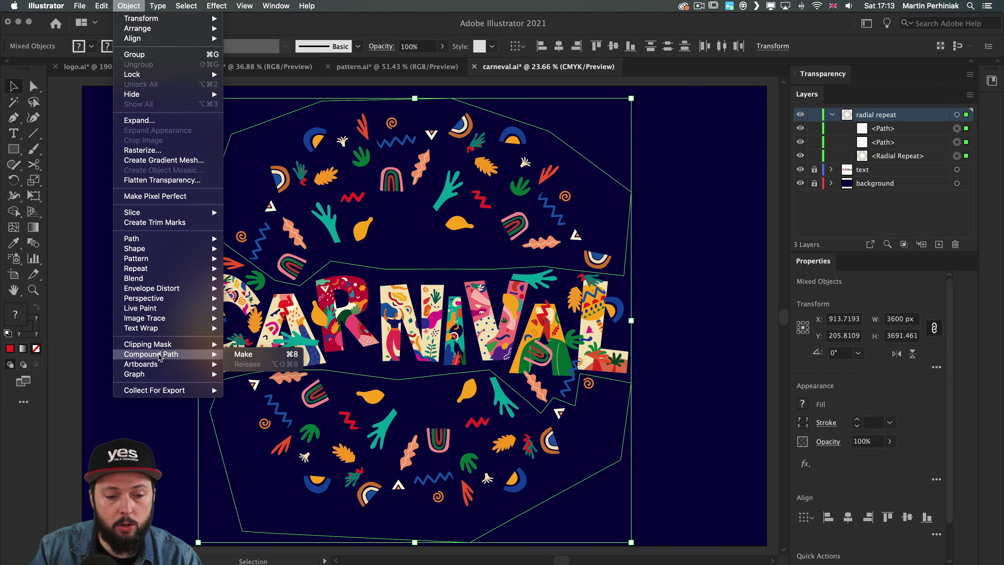
{"action": "left_click", "coordinate": [252, 357]}
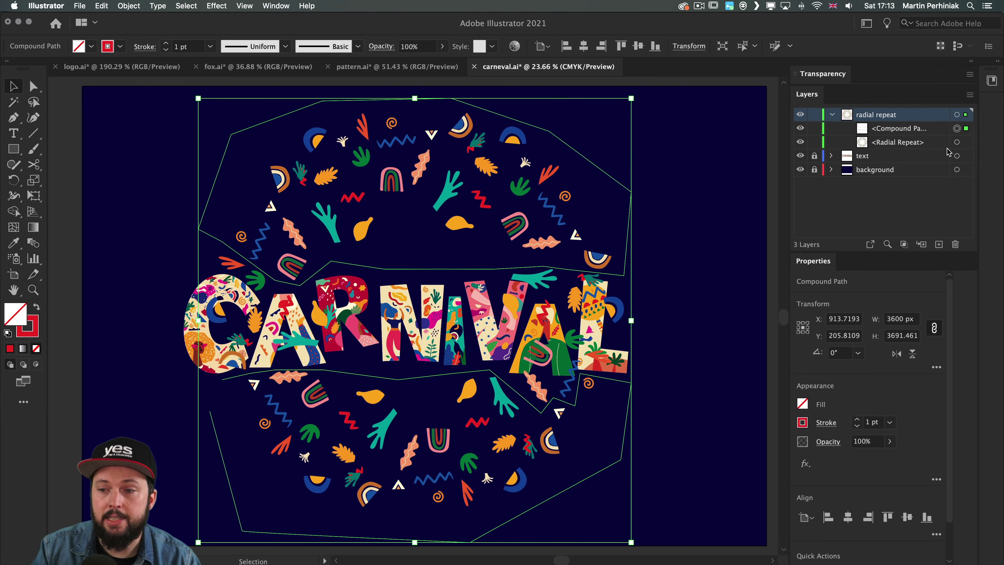
Step: Add the Radial Repeat to the selection and make a clipping mask with the compound path
{"action": "left_click", "coordinate": [957, 142], "text": "shift"}
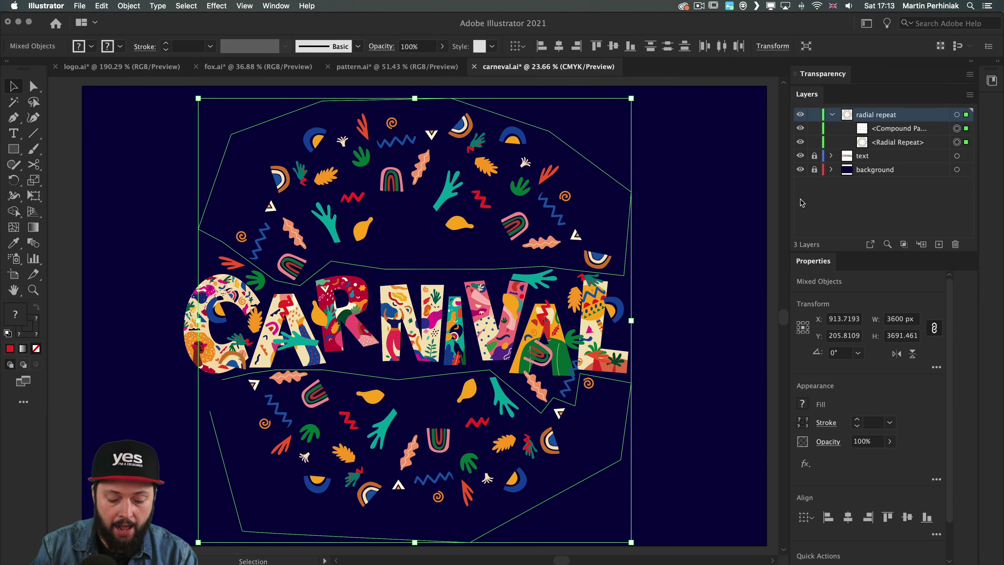
{"action": "key", "text": "super+7"}
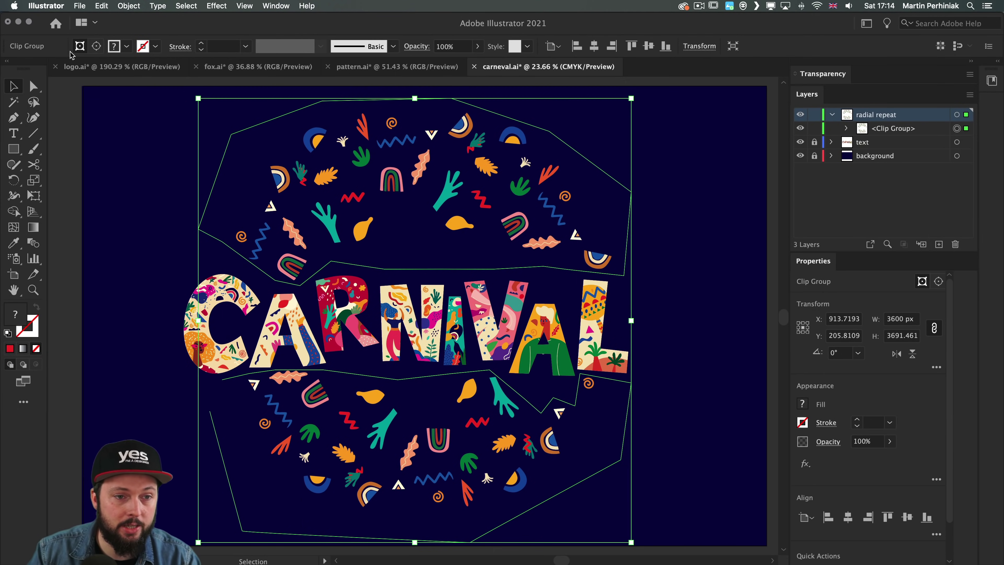
{"action": "left_click", "coordinate": [129, 5]}
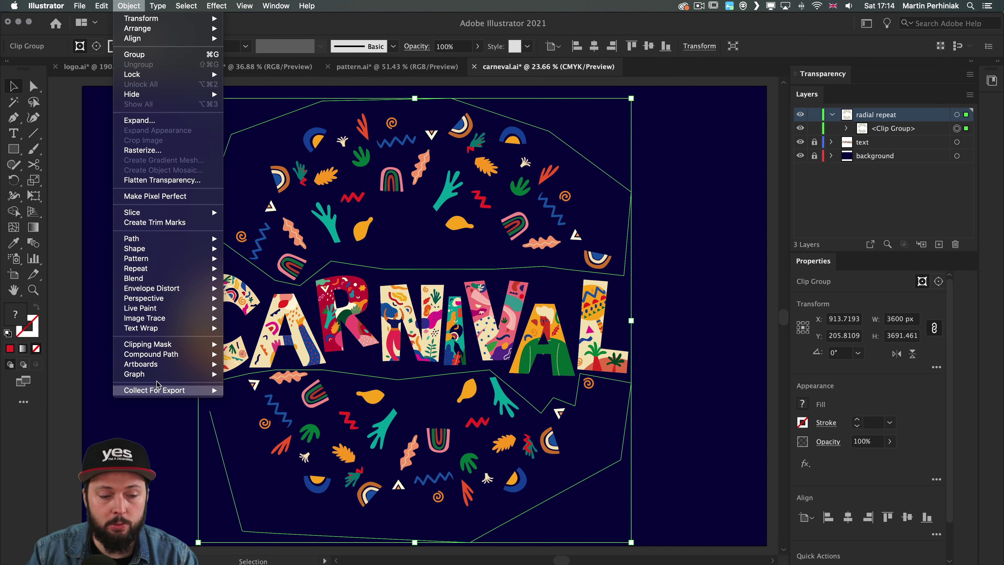
{"action": "mouse_move", "coordinate": [165, 345]}
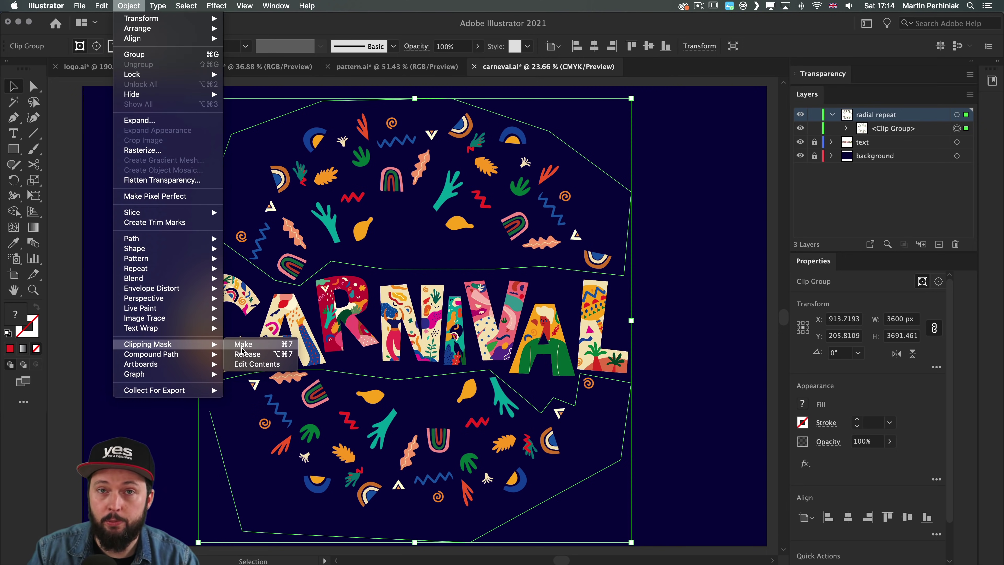
{"action": "left_click", "coordinate": [680, 283]}
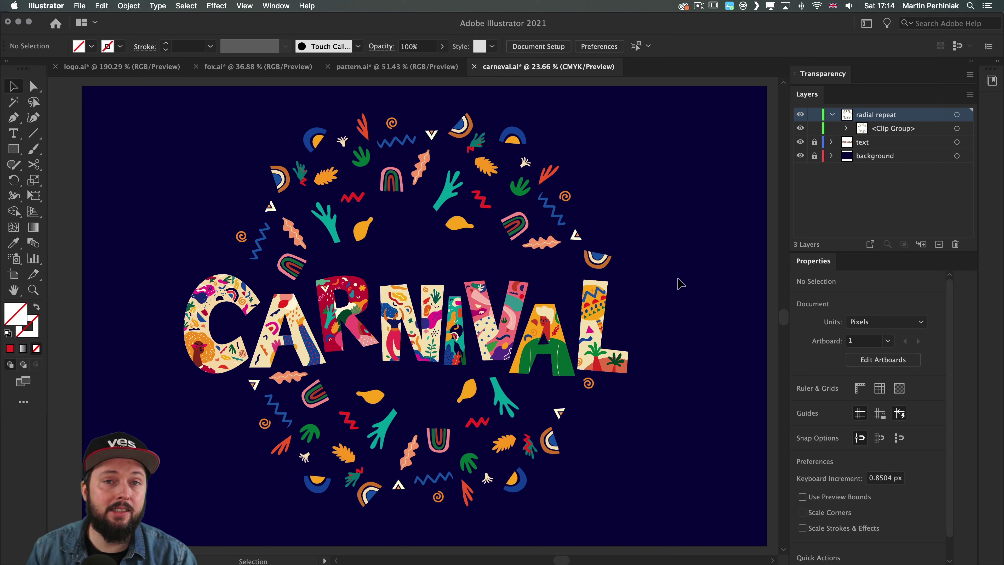
{"action": "left_click", "coordinate": [847, 128]}
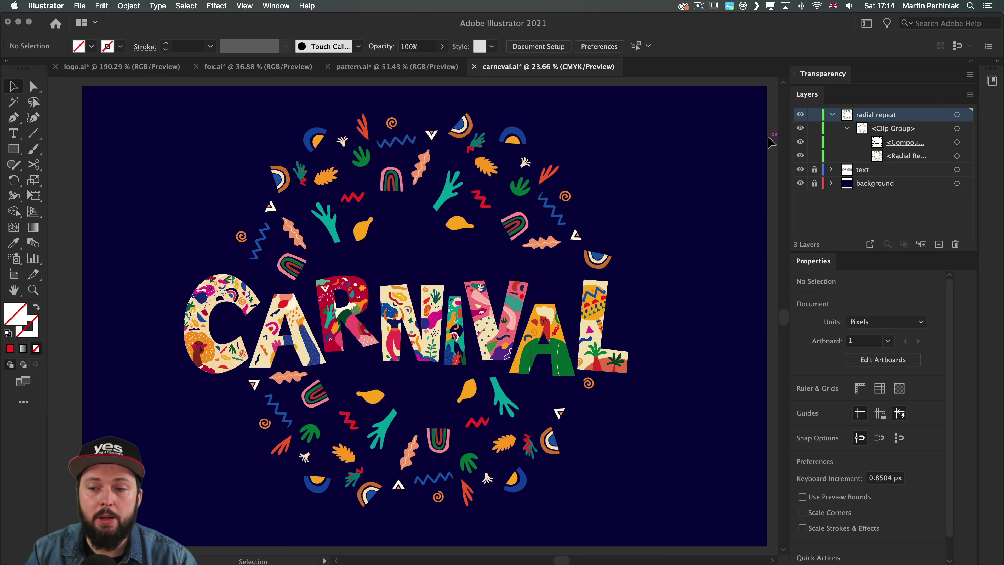
{"action": "left_click", "coordinate": [799, 143]}
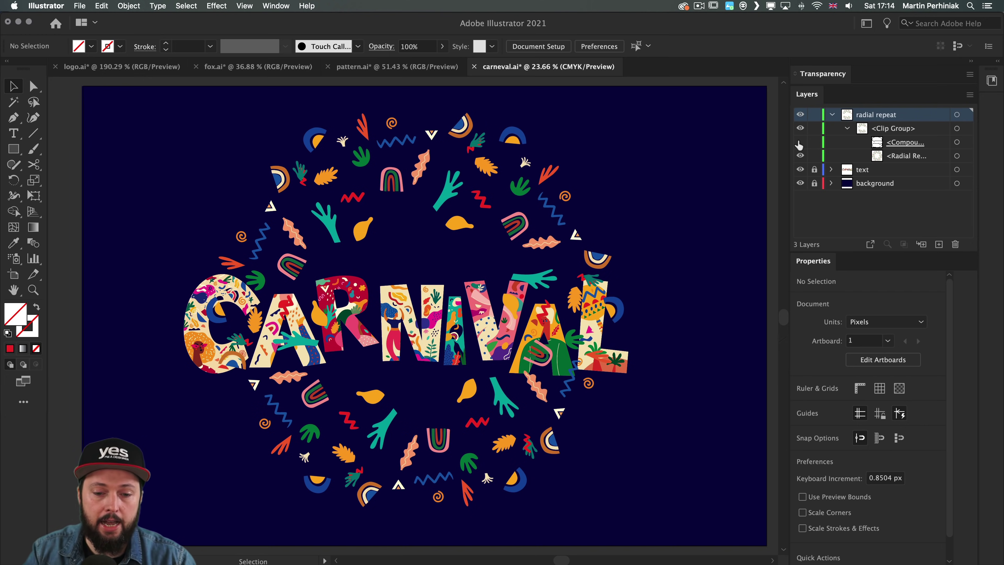
{"action": "left_click", "coordinate": [799, 143]}
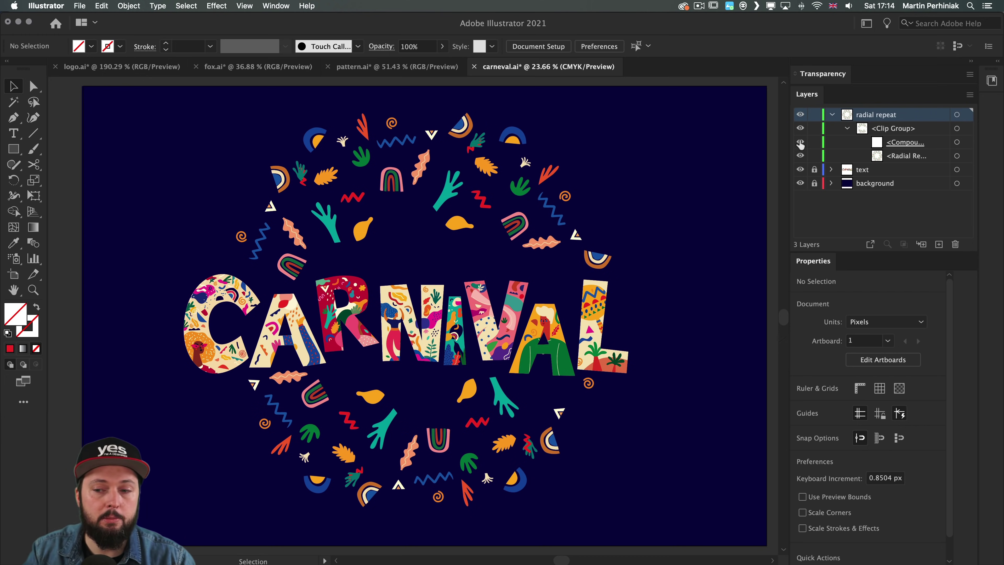
{"action": "left_click", "coordinate": [957, 156]}
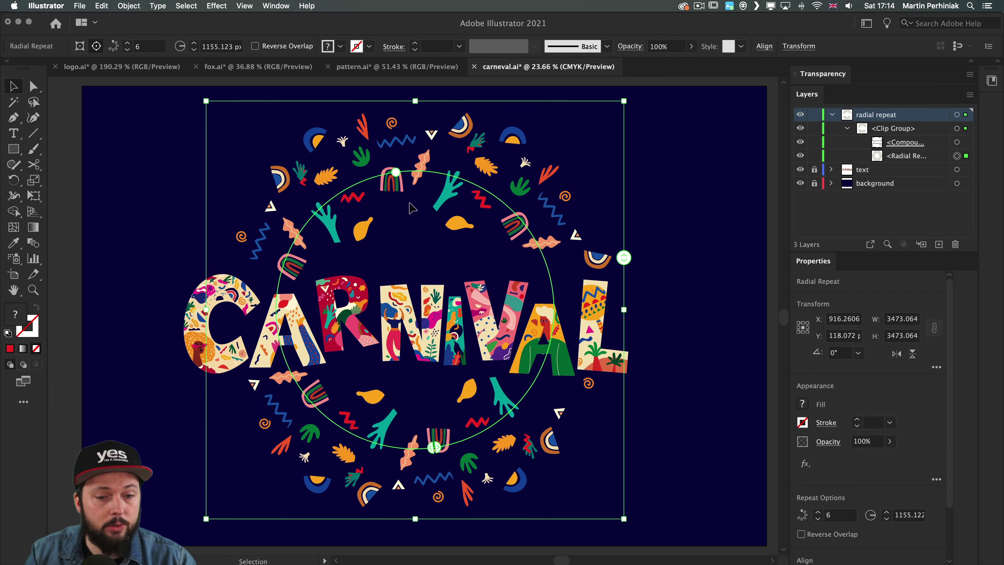
{"action": "mouse_move", "coordinate": [395, 174]}
{"action": "left_mouse_down"}
{"action": "mouse_move", "coordinate": [419, 174]}
{"action": "mouse_move", "coordinate": [403, 174]}
{"action": "left_mouse_up"}
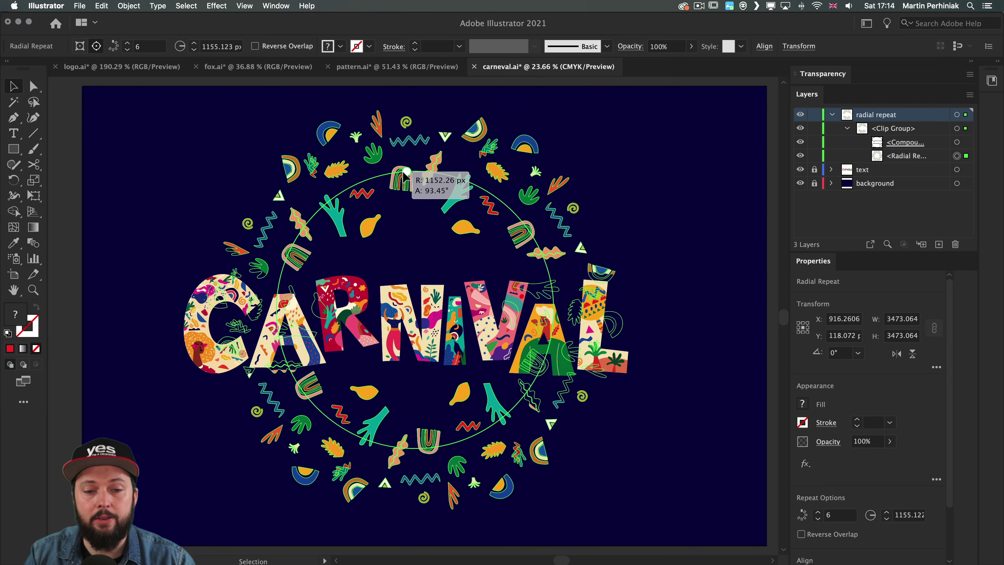
{"action": "left_click", "coordinate": [679, 282]}
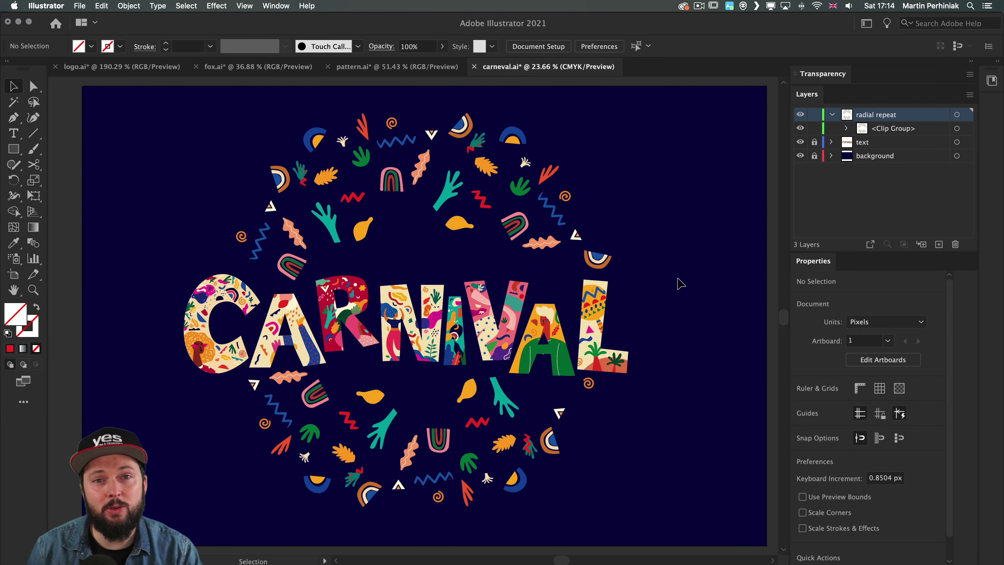